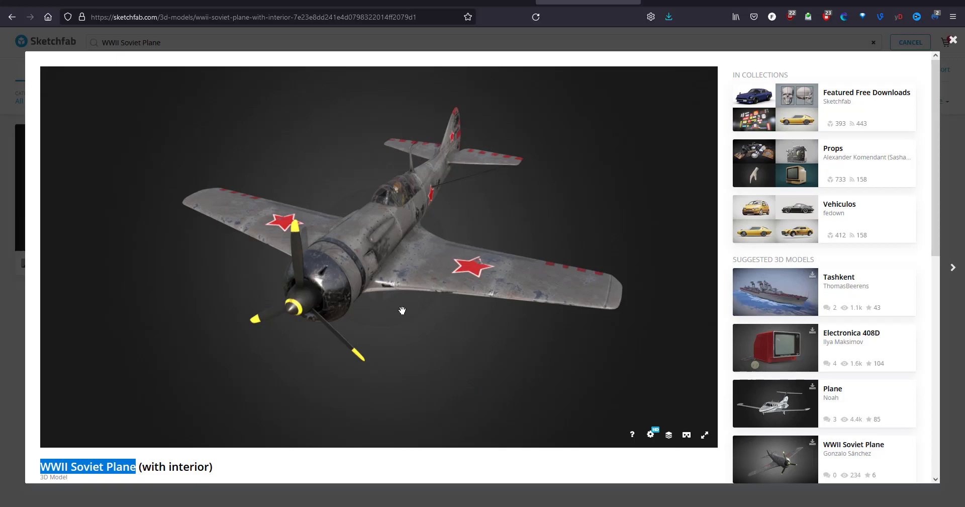
Step: Return to the WWII Soviet Plane search results and open the WWII Soviet Plane (with interior) model
mouse_move(404, 317)
mouse_down()
mouse_move(500, 326)
mouse_move(347, 136)
mouse_move(365, 115)
mouse_up()
click(64, 40)
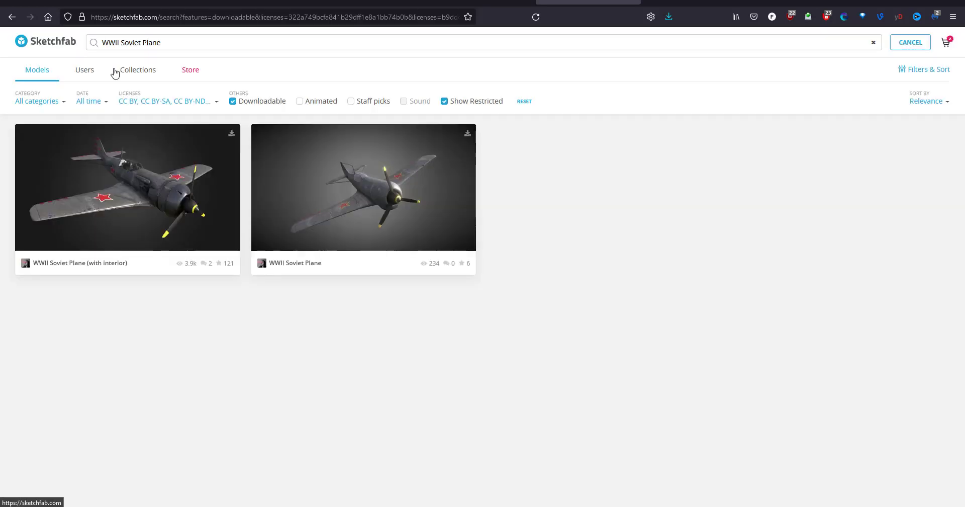
click(145, 206)
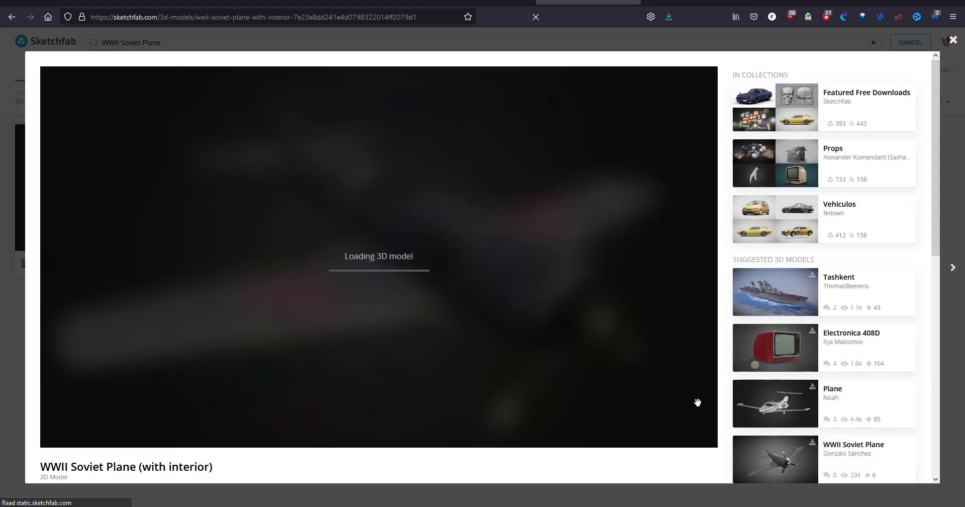
Step: Examine the plane's 3D preview, description and license details, and open its 3D model download options
scroll(585, 465, down, 4)
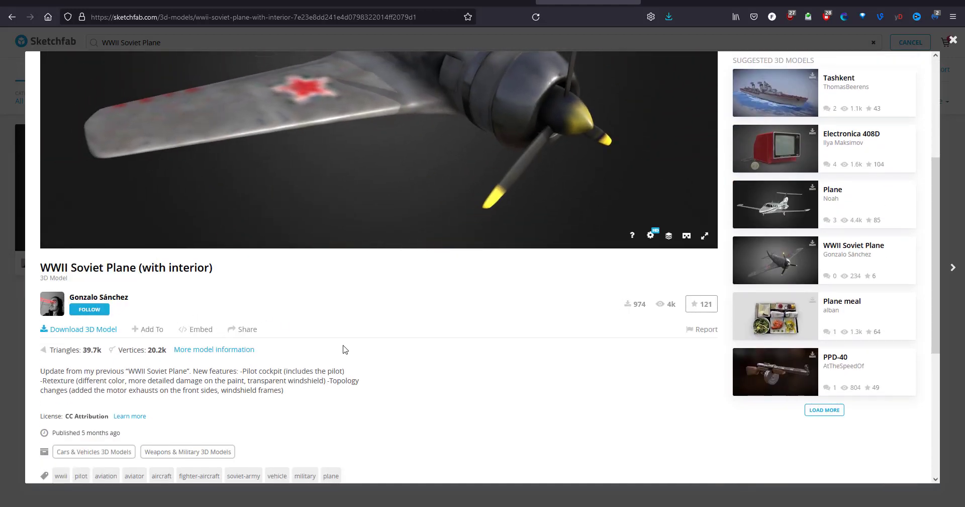
scroll(397, 330, up, 4)
drag(397, 329, 431, 296)
scroll(433, 305, down, 4)
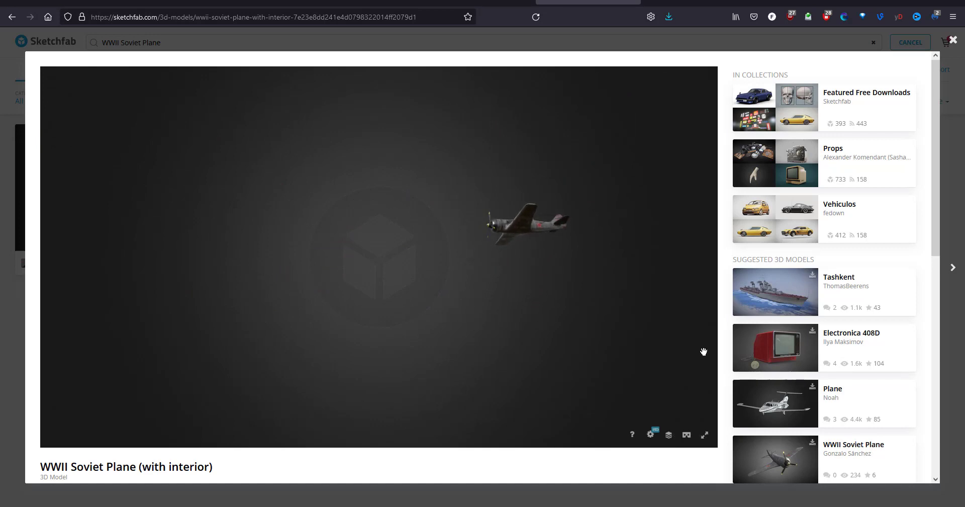
scroll(733, 366, down, 5)
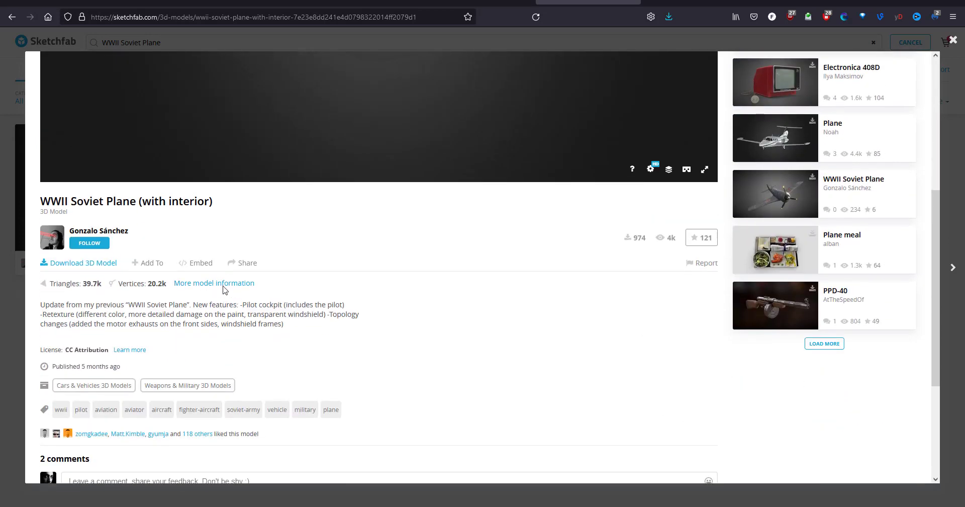
click(90, 261)
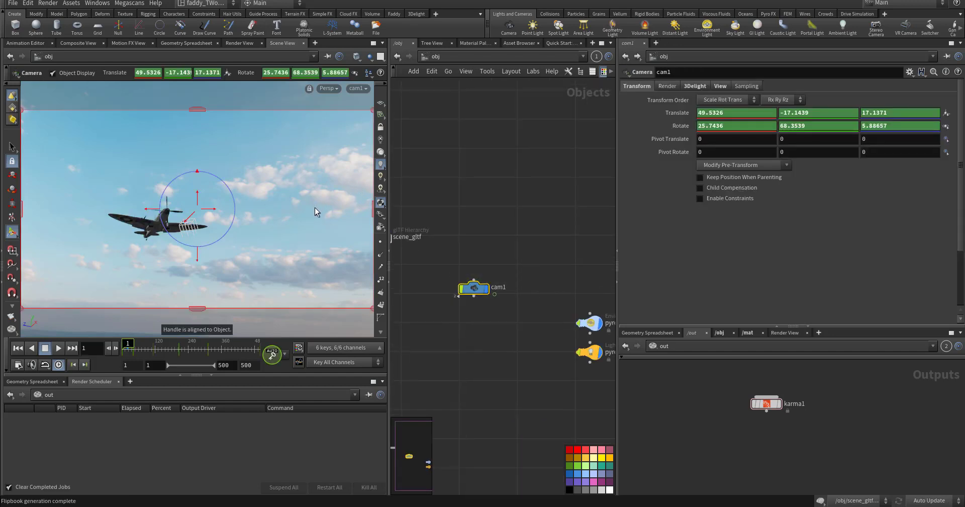
Step: Switch to Houdini, inspect the pyro_envlight settings and environment map, and look through cam1 in the viewport
key(Escape)
drag(314, 207, 312, 258)
middle_drag(466, 327, 469, 323)
scroll(469, 323, up, 1)
drag(472, 305, 557, 335)
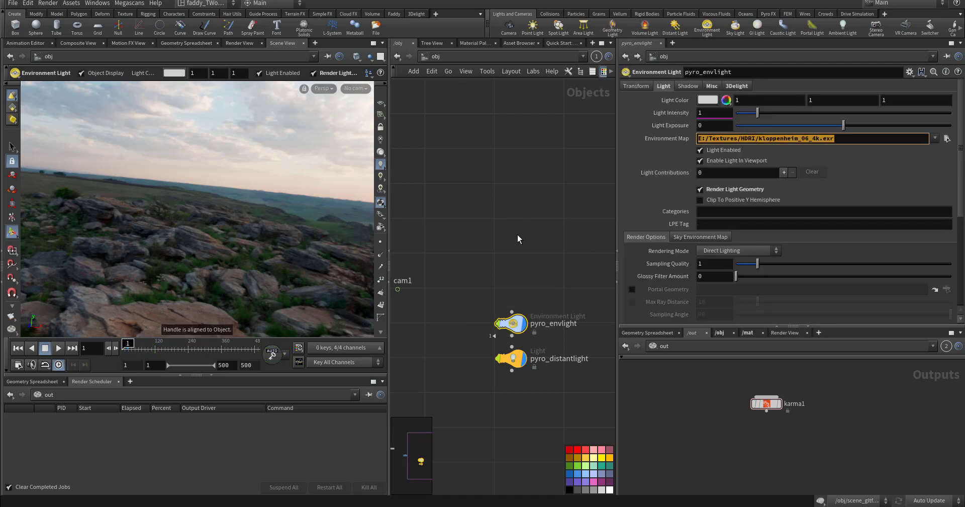
click(360, 93)
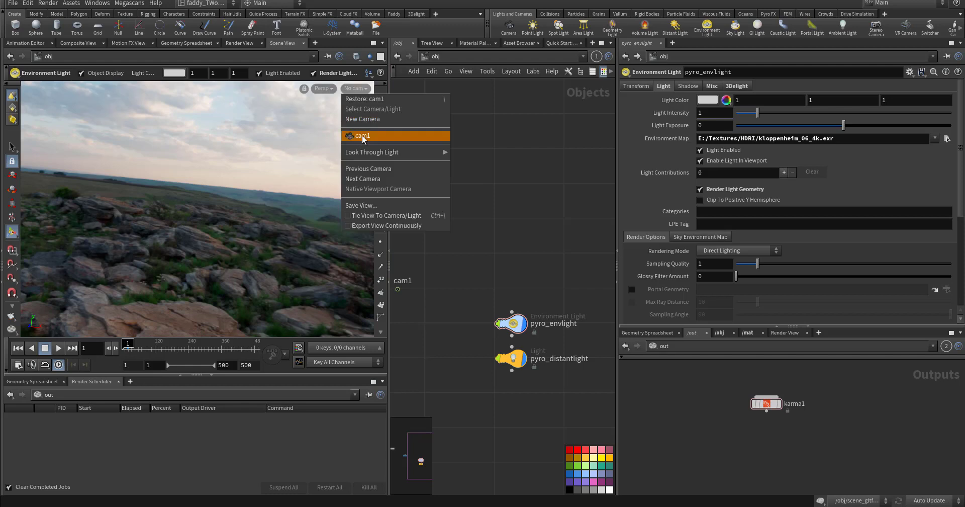
click(362, 137)
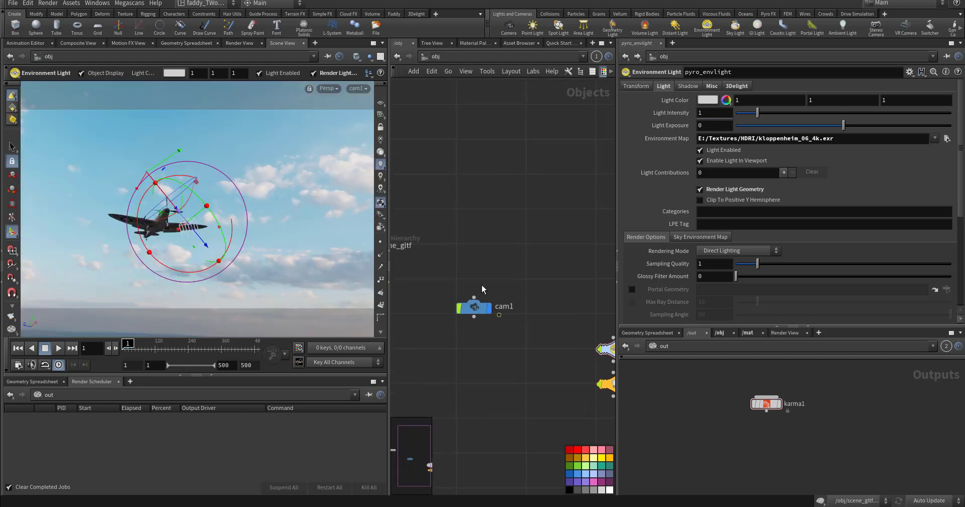
Step: Enter the materials network of scene_gltf, inspect the Material_86 and Material_85 shaders, and return to scene_gltf
double_click(438, 281)
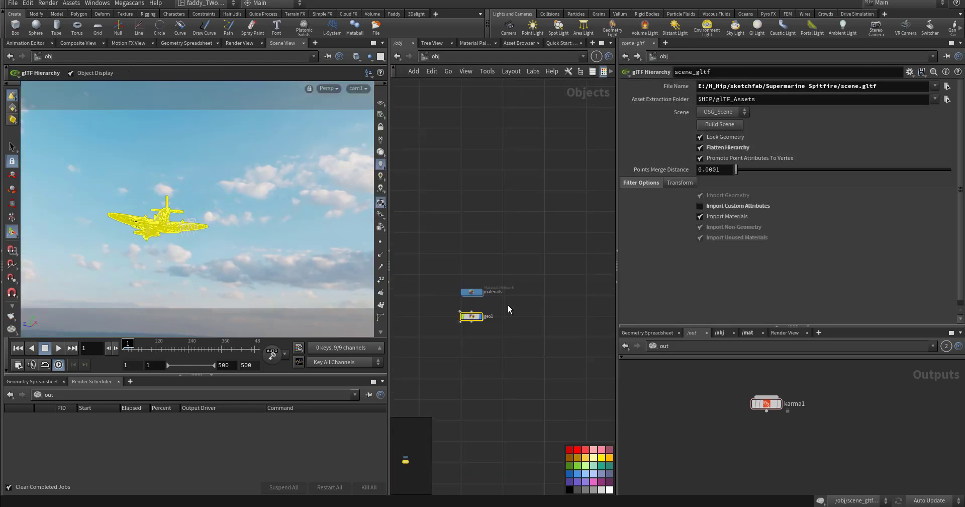
drag(553, 264, 505, 254)
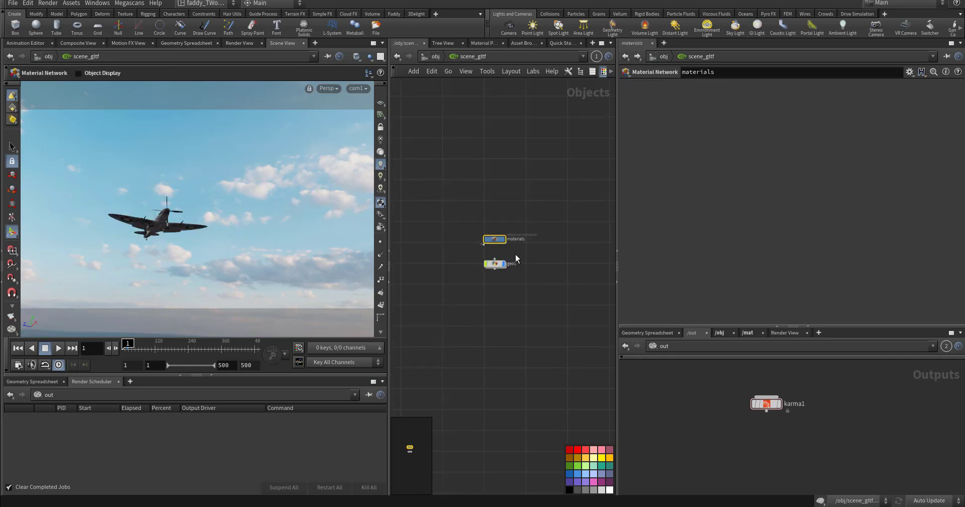
double_click(498, 239)
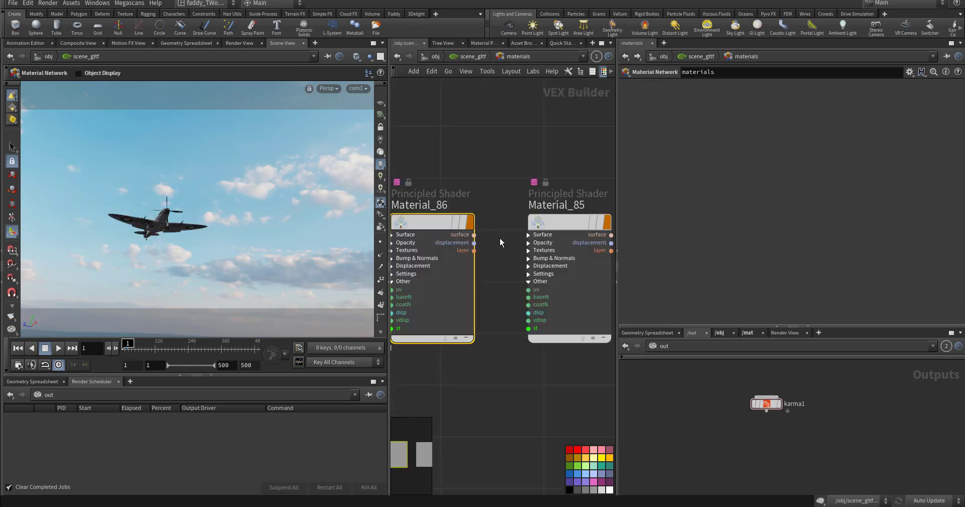
drag(451, 206, 536, 271)
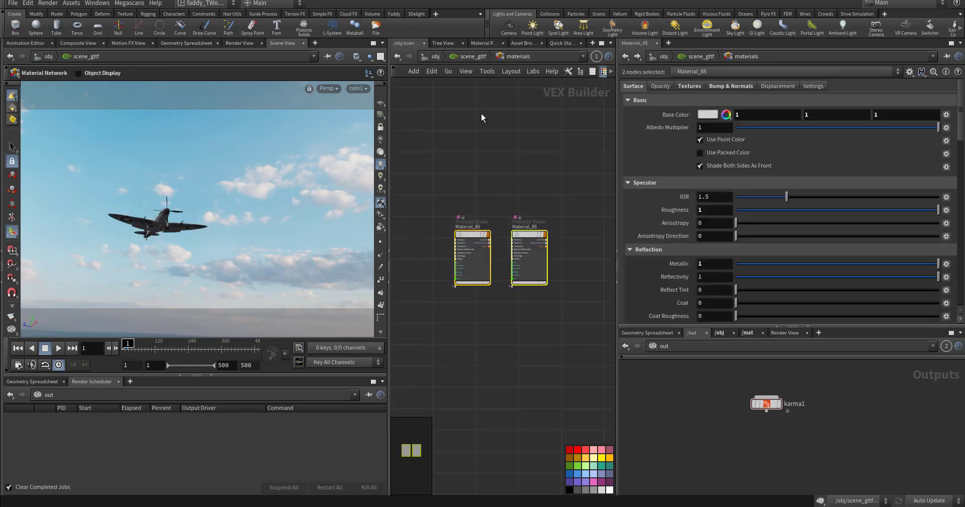
click(473, 59)
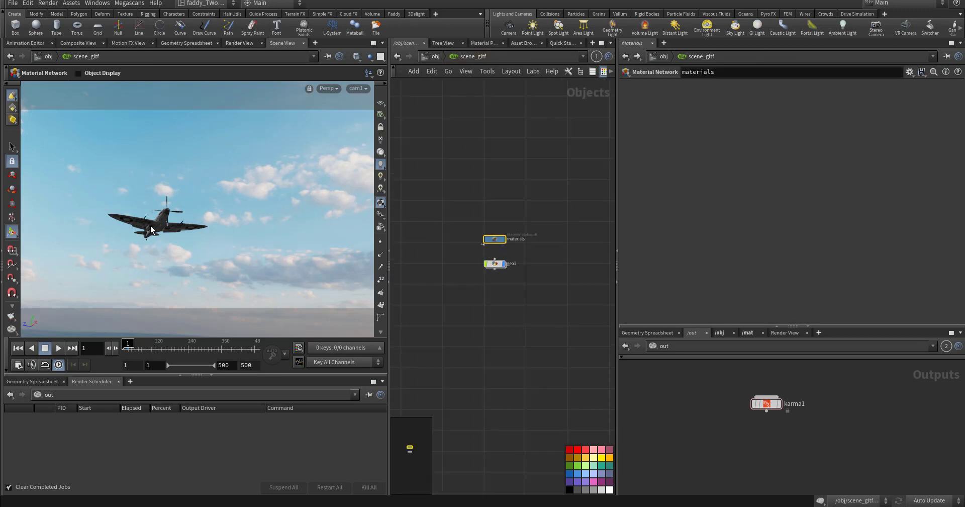
Step: Enter geo1 and display the gltf1 node at the start of the network to inspect the imported Spitfire model
double_click(495, 265)
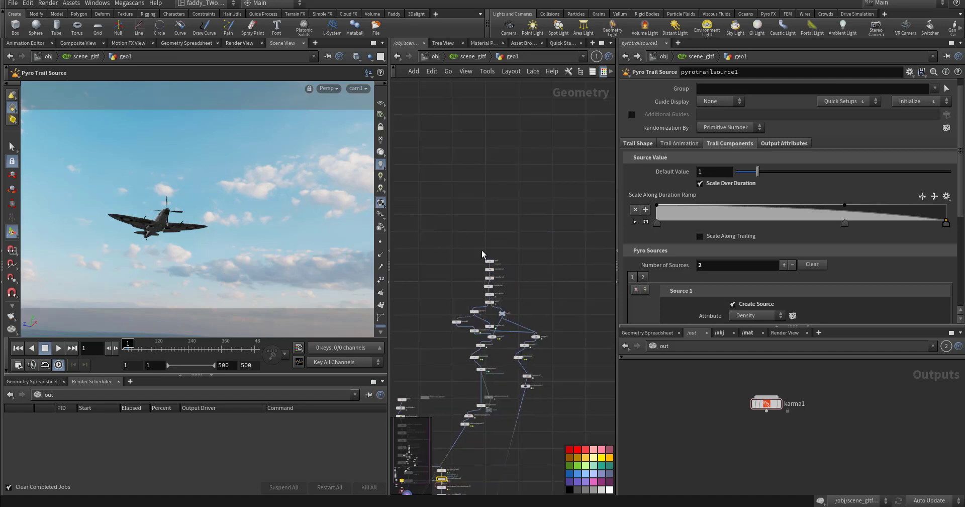
middle_drag(493, 287, 497, 193)
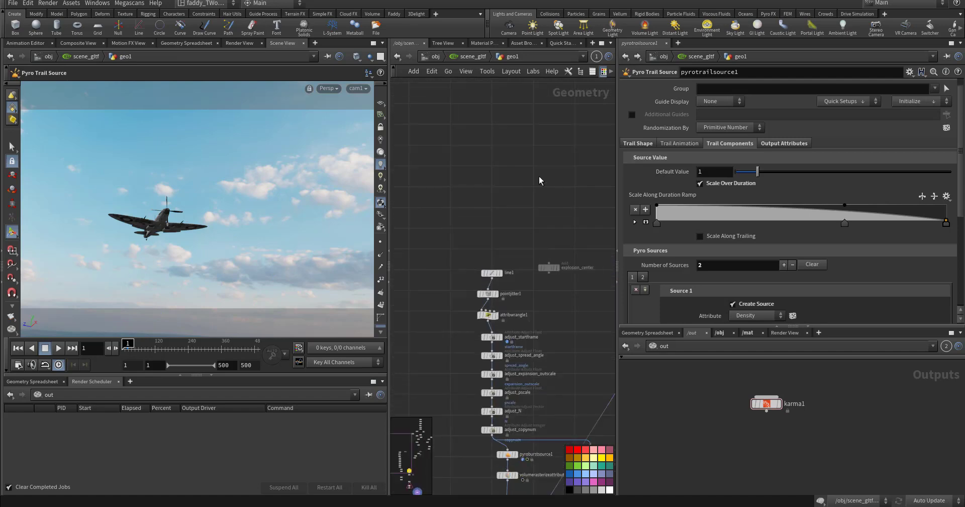
middle_drag(528, 187, 430, 321)
middle_drag(512, 166, 416, 278)
middle_drag(476, 212, 459, 251)
scroll(470, 216, up, 5)
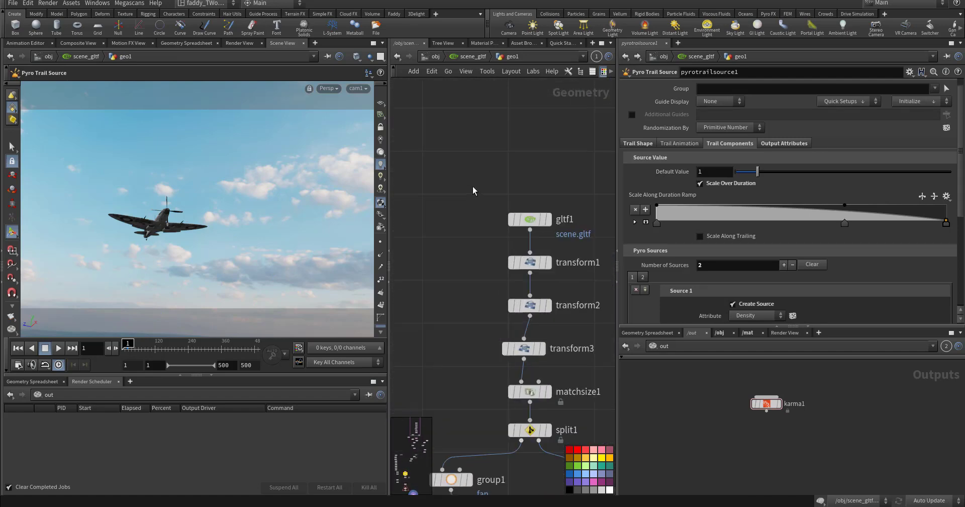
drag(475, 187, 556, 226)
click(546, 220)
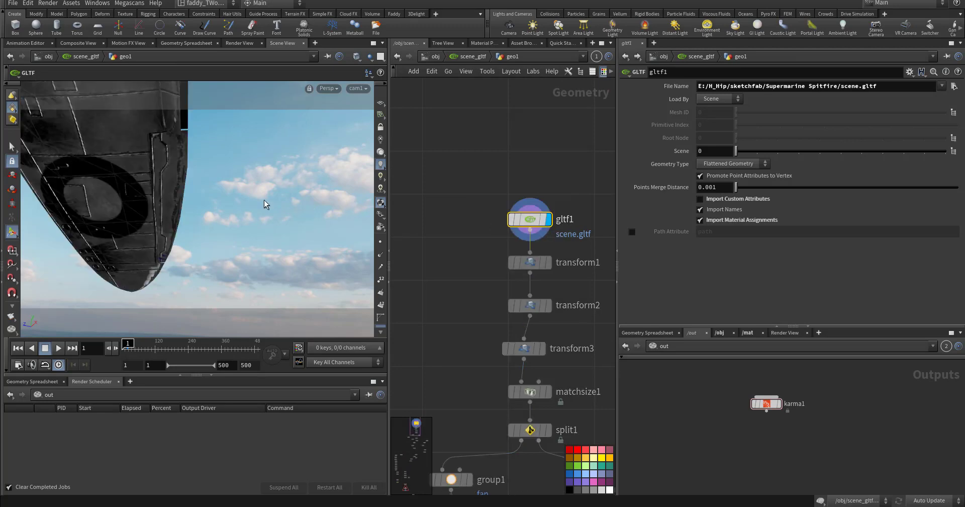
alt+right_drag(263, 185, 161, 200)
alt+drag(161, 200, 256, 227)
alt+right_drag(257, 226, 164, 247)
alt+drag(208, 218, 181, 212)
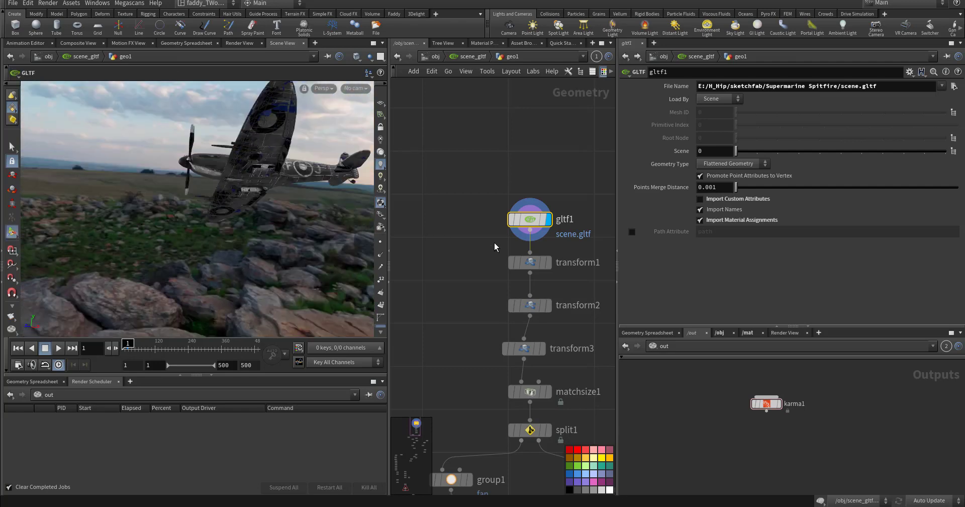
Step: Display the transform1 node and inspect how its uniform scale resizes the plane
click(547, 266)
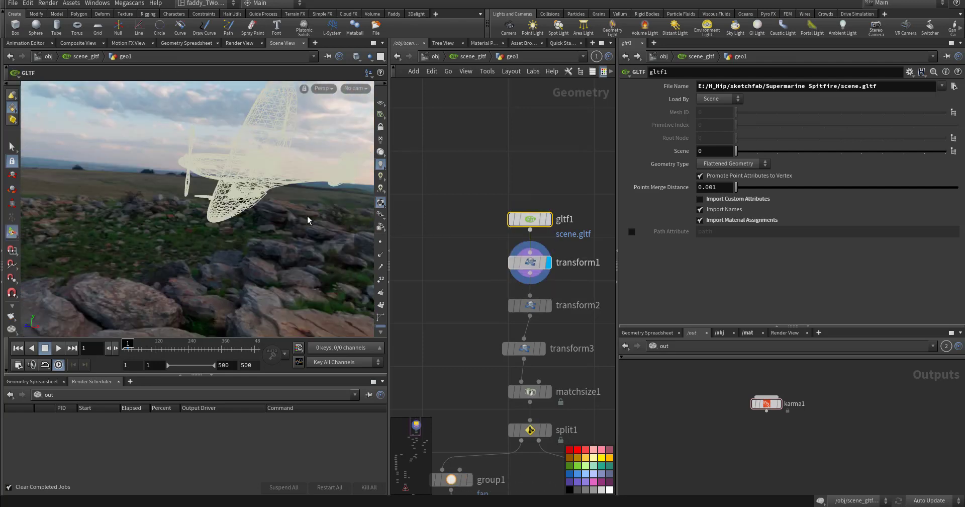
key(Escape)
drag(254, 232, 278, 243)
key(Return)
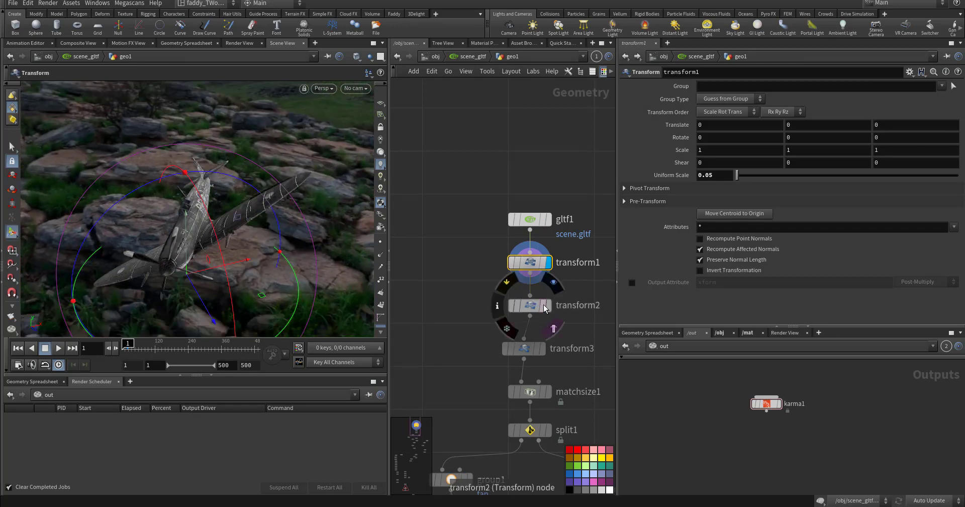
Step: Display the transform2 node and inspect its translation, rotation and pivot settings on the plane
click(548, 306)
click(537, 308)
drag(242, 253, 136, 261)
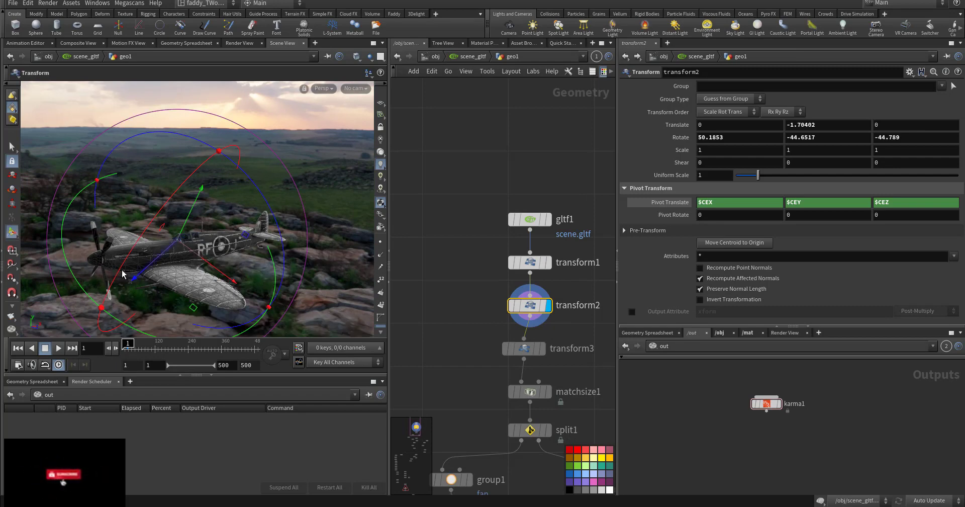
Step: Display the transform3 node and inspect how its Y rotation orients the plane
click(543, 354)
click(528, 351)
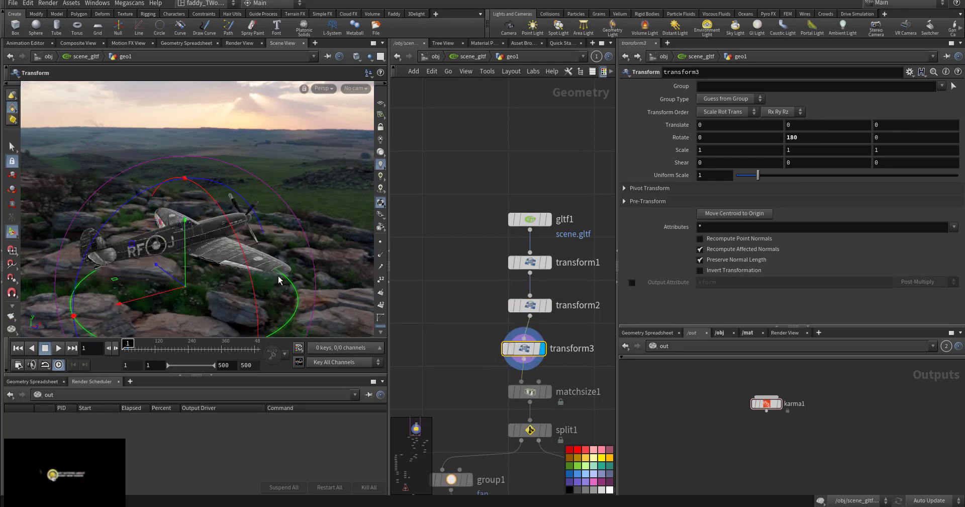
alt+drag(263, 272, 183, 289)
key(Return)
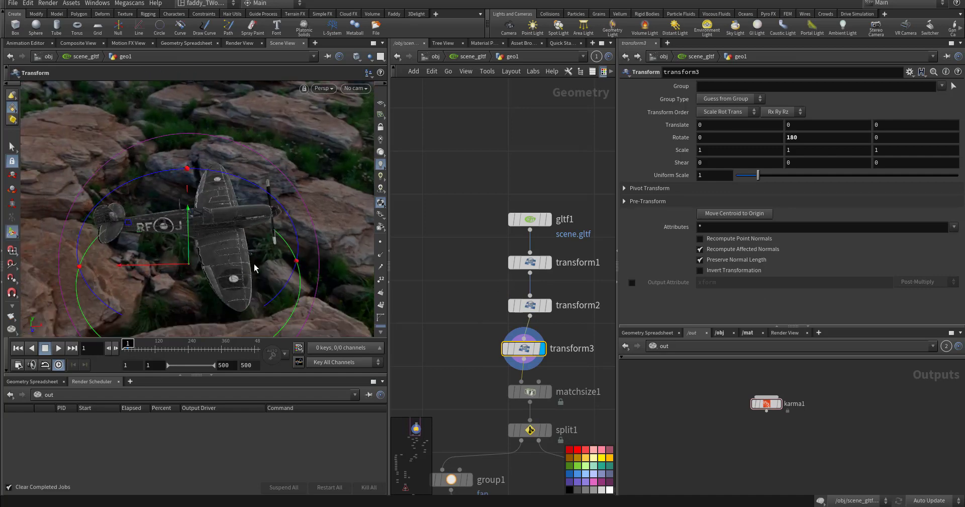
Step: Display the matchsize1 node and inspect how its justification settings position the plane at the origin
middle_drag(450, 335, 441, 253)
click(539, 310)
click(523, 310)
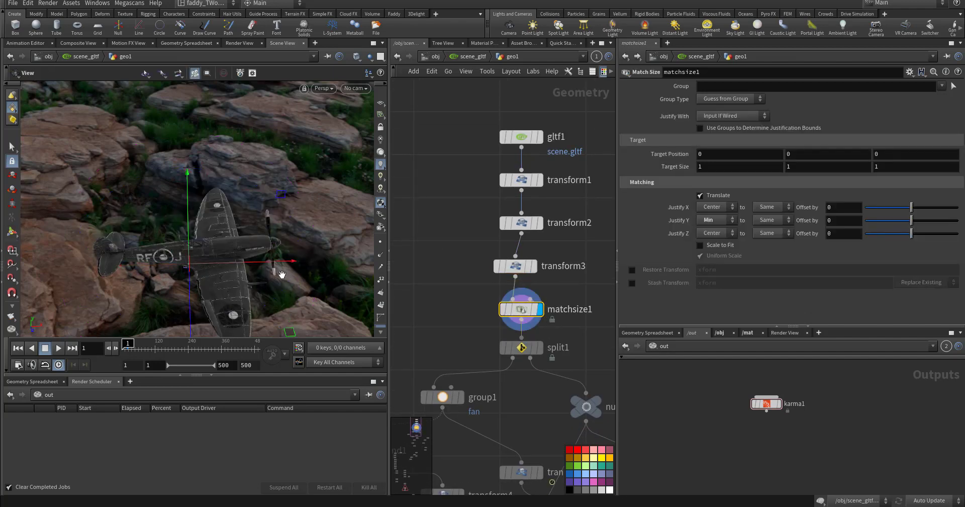
drag(172, 210, 265, 184)
Step: Display the split1 node and inspect the propeller blades it isolates by primitive group
middle_drag(461, 295, 447, 230)
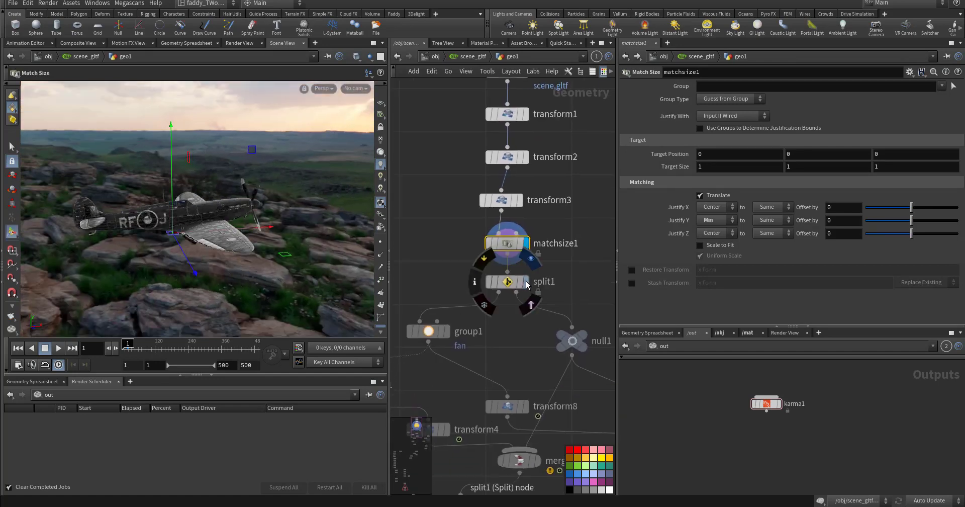
click(525, 284)
click(509, 283)
alt+drag(316, 265, 186, 218)
key(Return)
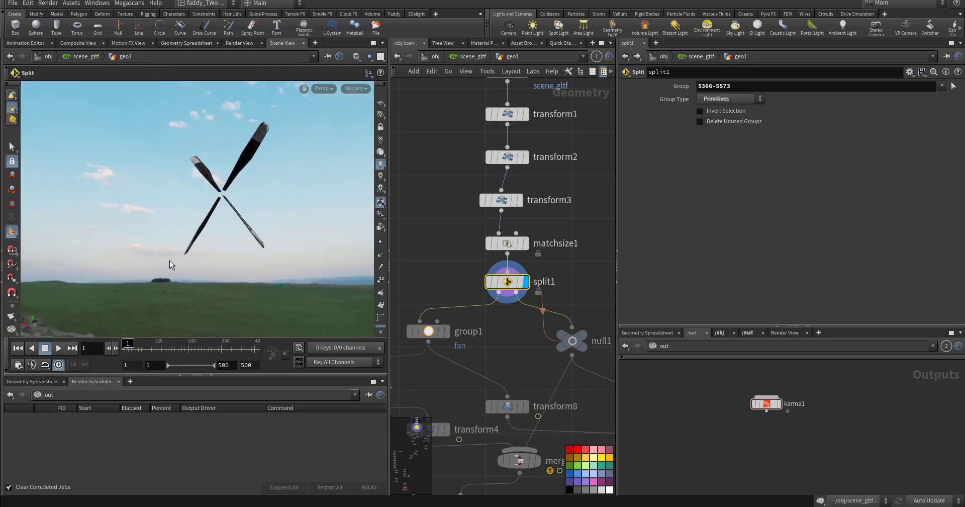
Step: Display the group1 node and inspect the fan primitive group on the propeller blades
middle_drag(447, 273, 488, 245)
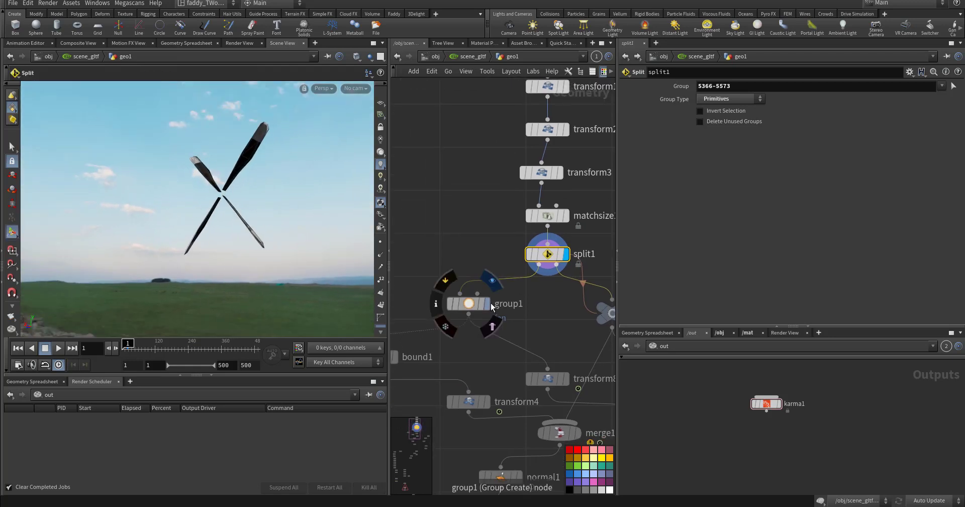
click(486, 303)
alt+drag(301, 251, 352, 283)
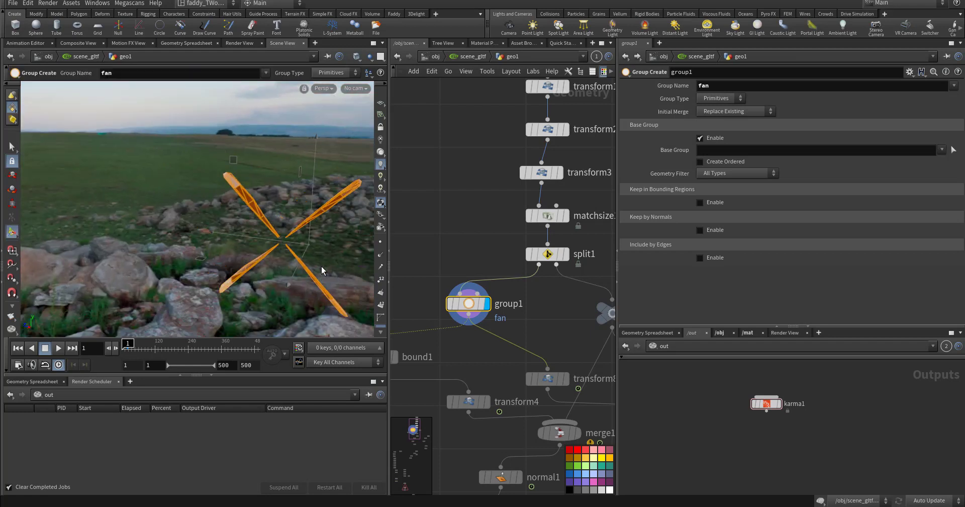
Step: Select the five-node side branch starting at merge3 to review its place in the geo1 network
middle_drag(475, 348, 468, 271)
scroll(477, 282, down, 10)
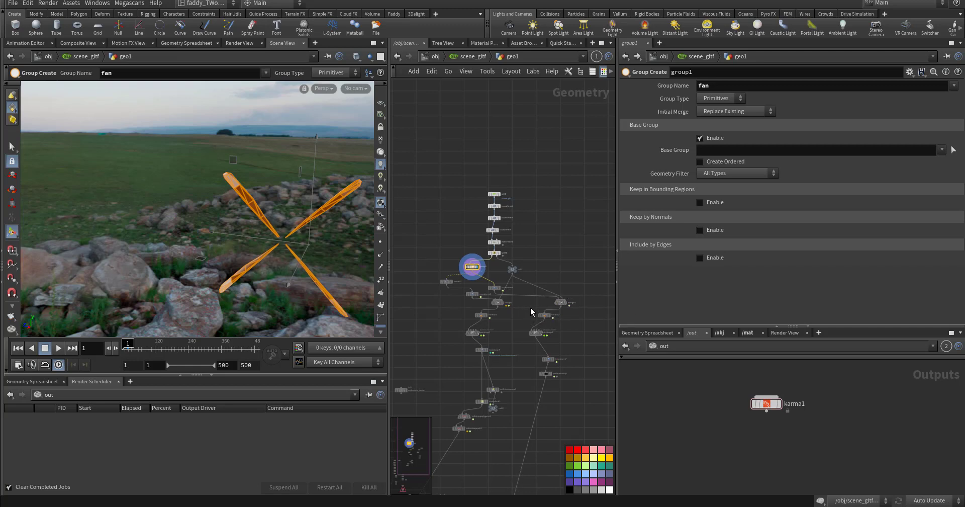
drag(538, 387, 540, 386)
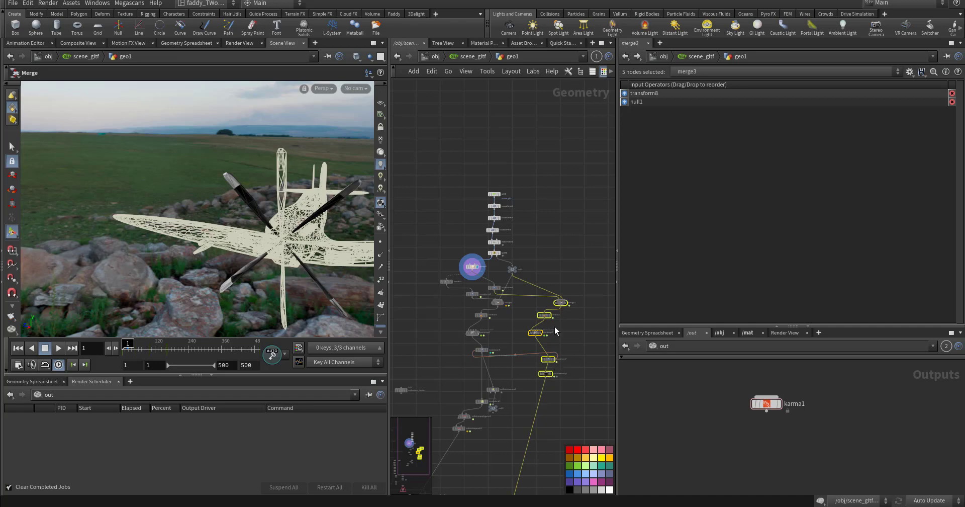
Step: Display bound1 and transform4 in turn to inspect the propeller's bounding box and its frame-driven rotation
scroll(548, 324, up, 6)
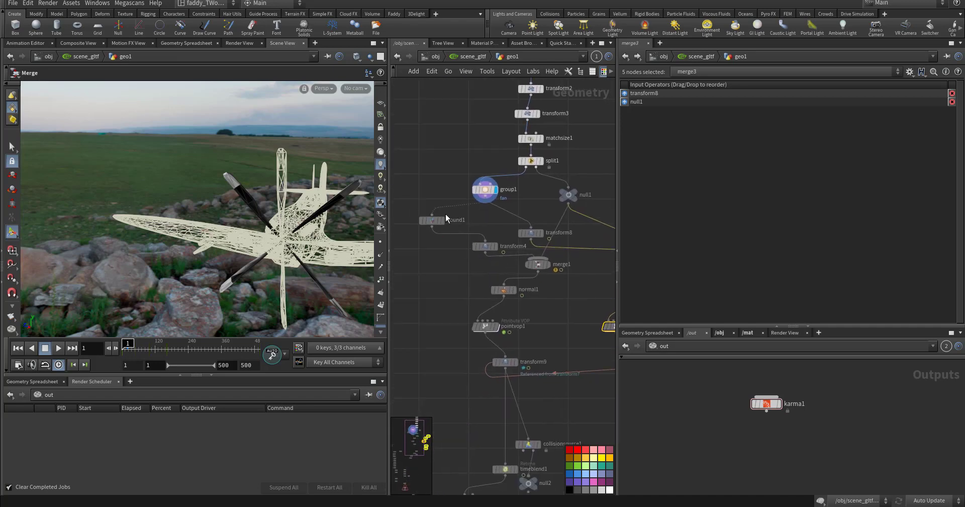
click(442, 220)
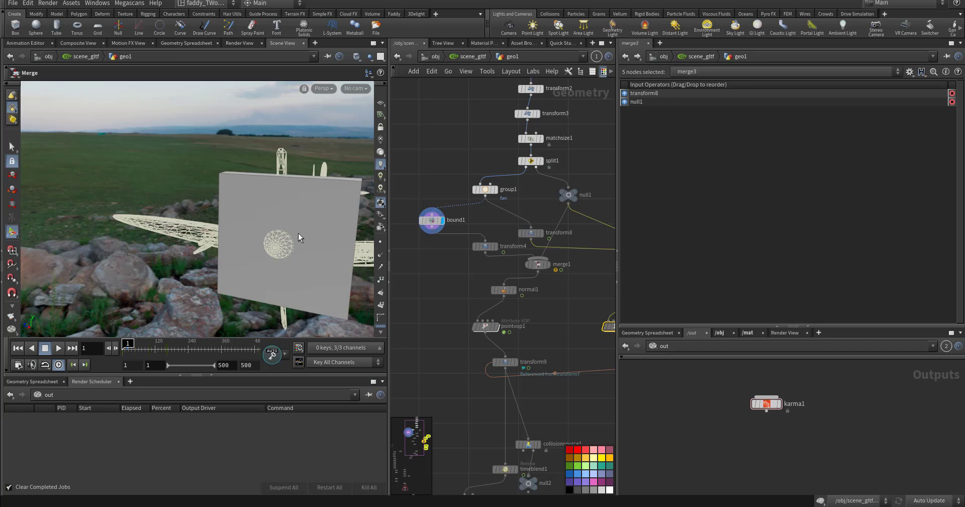
alt+drag(296, 234, 246, 234)
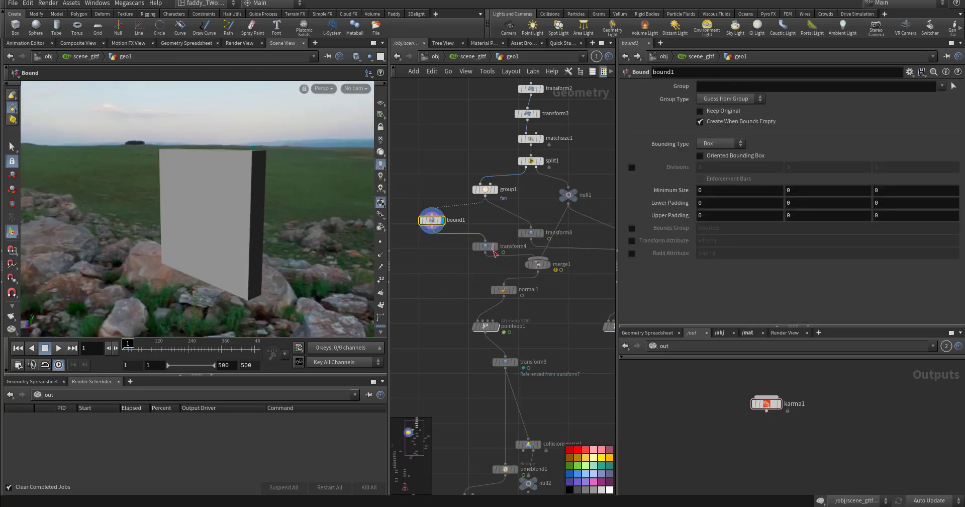
click(494, 245)
click(484, 246)
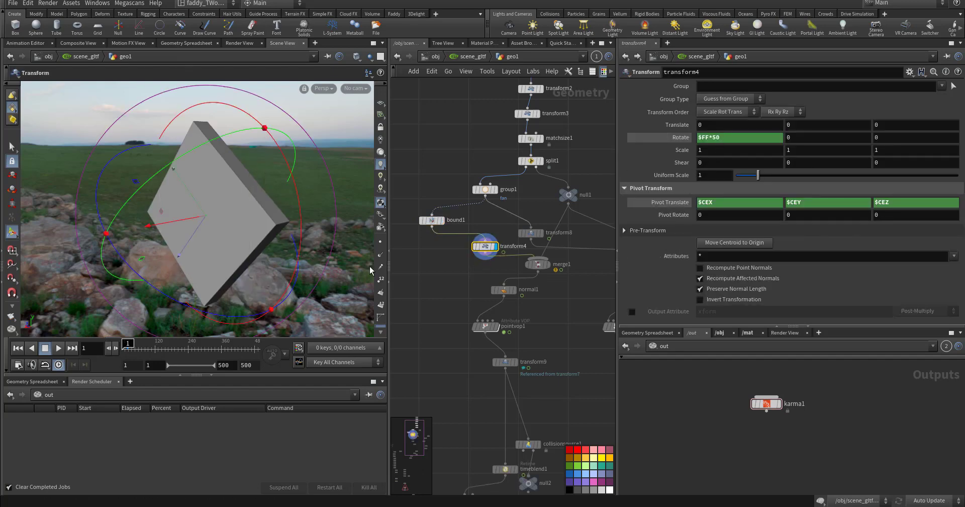
Step: Display merge1 and scrub back to frame 1 to inspect the bounding box combined with the Spitfire body
mouse_move(129, 346)
mouse_down()
mouse_move(216, 341)
mouse_move(127, 343)
mouse_up()
middle_drag(577, 285, 557, 278)
click(518, 251)
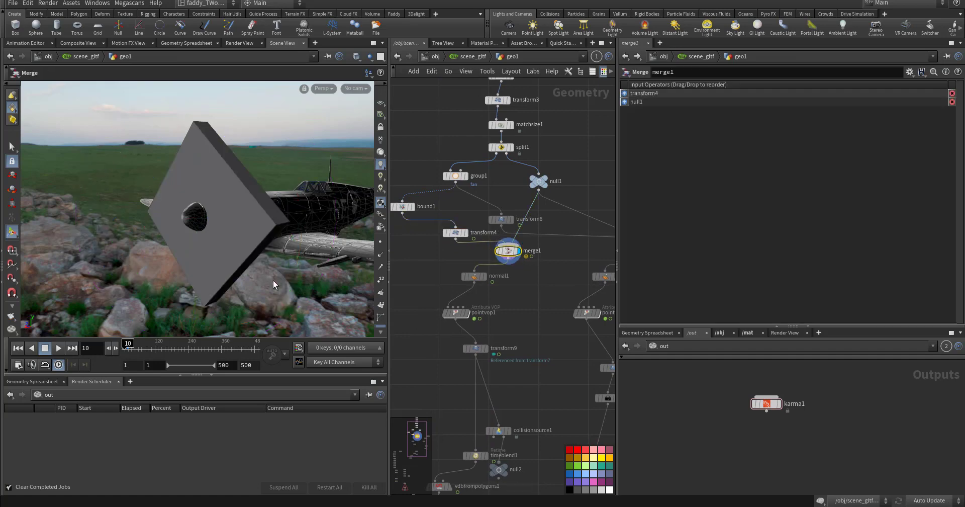
drag(131, 346, 109, 352)
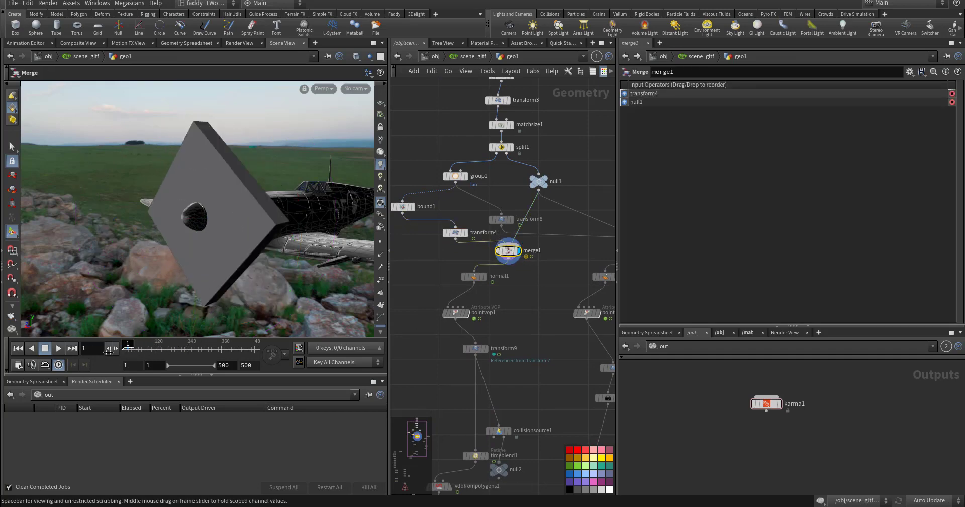
Step: Display normal1 and show the point normals in the viewport to inspect them on the plane's surface
click(479, 278)
click(478, 278)
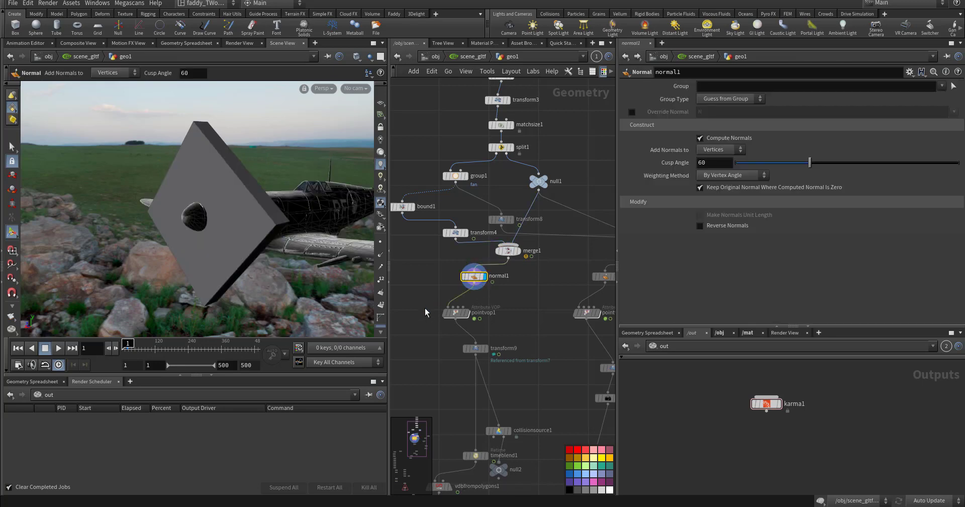
middle_drag(426, 304, 456, 264)
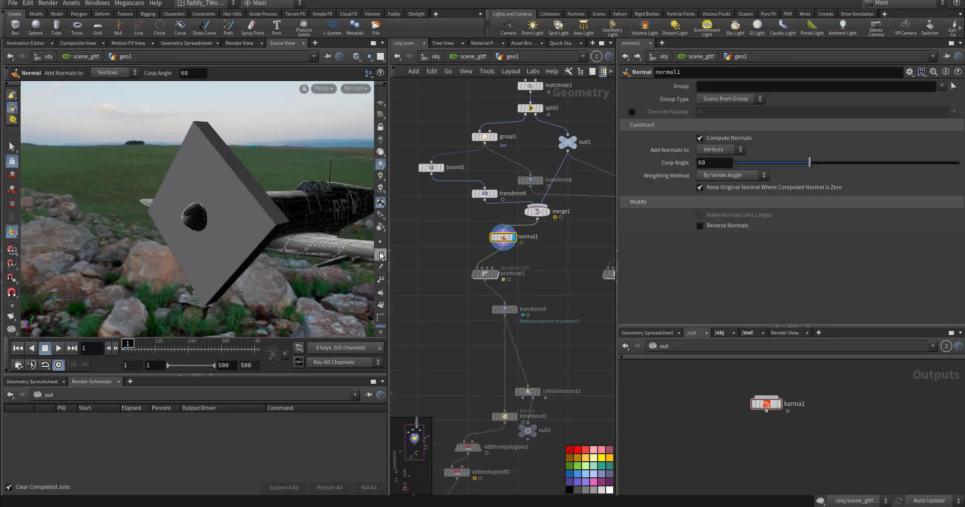
click(380, 255)
alt+drag(307, 241, 251, 239)
alt+right_drag(251, 239, 282, 241)
alt+drag(281, 241, 265, 271)
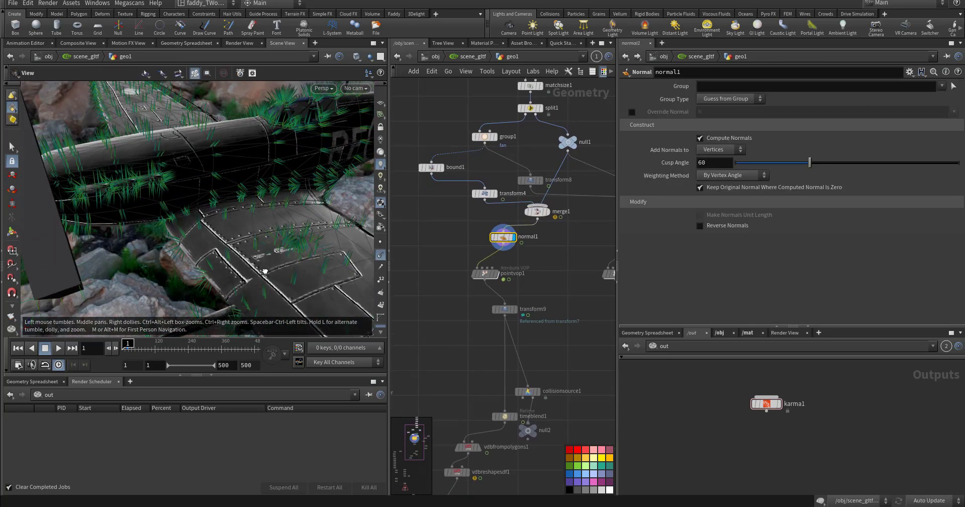
key(Return)
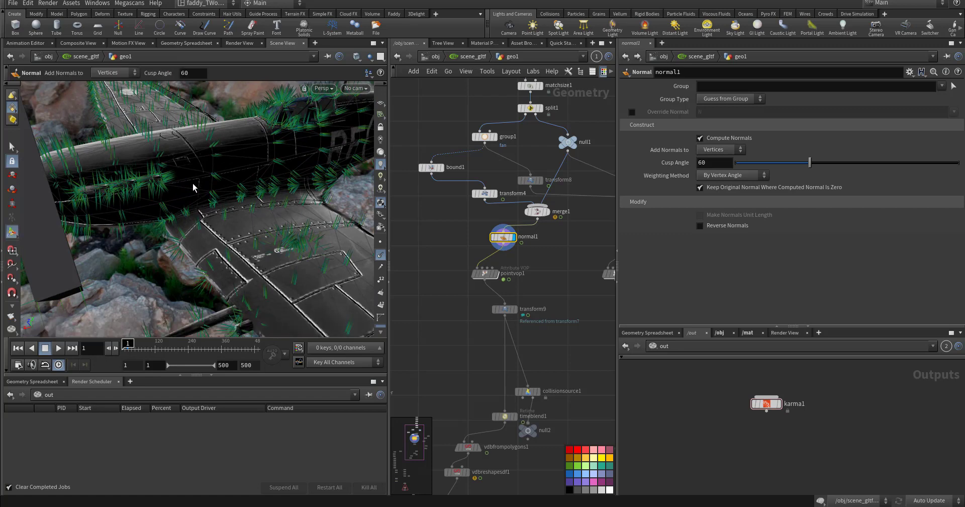
alt+drag(180, 241, 241, 196)
scroll(470, 274, up, 2)
Step: Open the pointvop1 network and examine how N and the vec2 constant feed the cross1 node
click(492, 276)
double_click(491, 276)
middle_drag(444, 265, 526, 276)
scroll(526, 277, down, 1)
middle_drag(456, 178, 562, 198)
scroll(546, 230, up, 4)
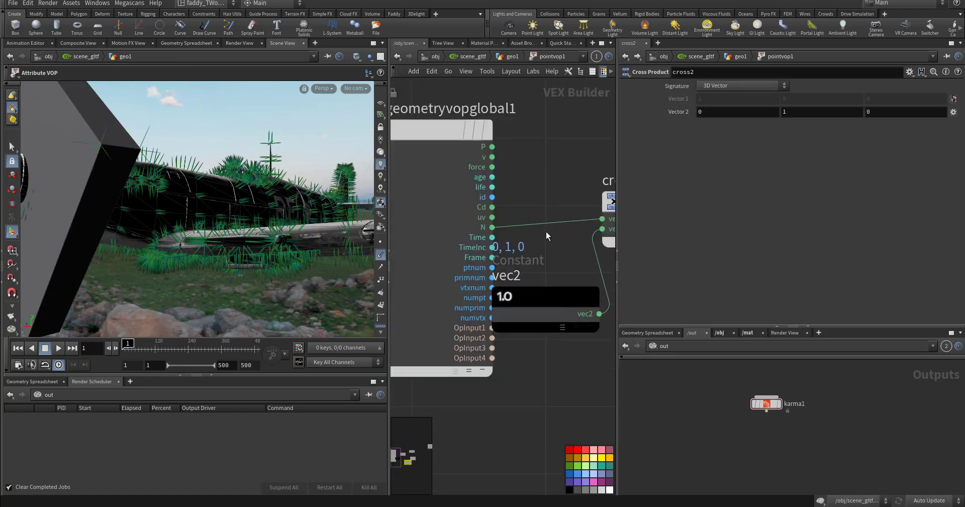
middle_drag(548, 256, 459, 197)
drag(464, 259, 494, 312)
click(472, 247)
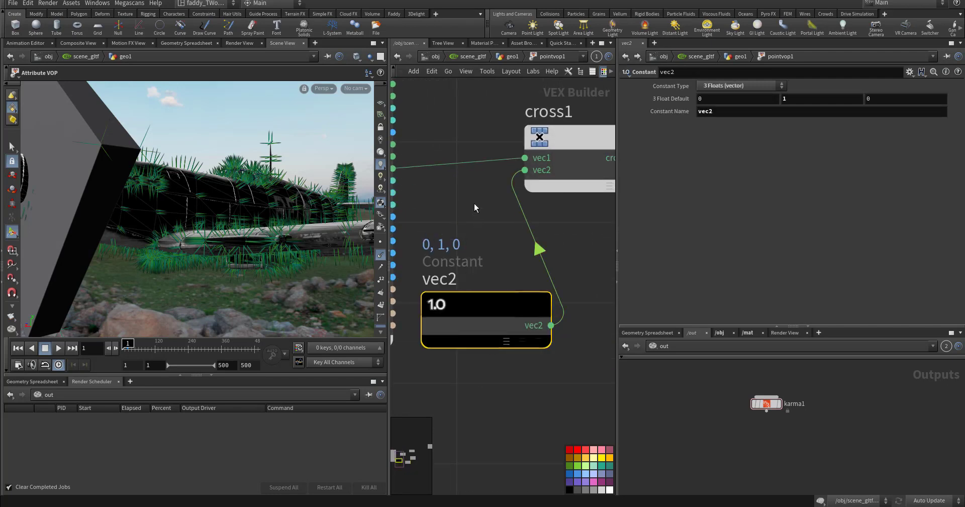
middle_drag(474, 203, 454, 243)
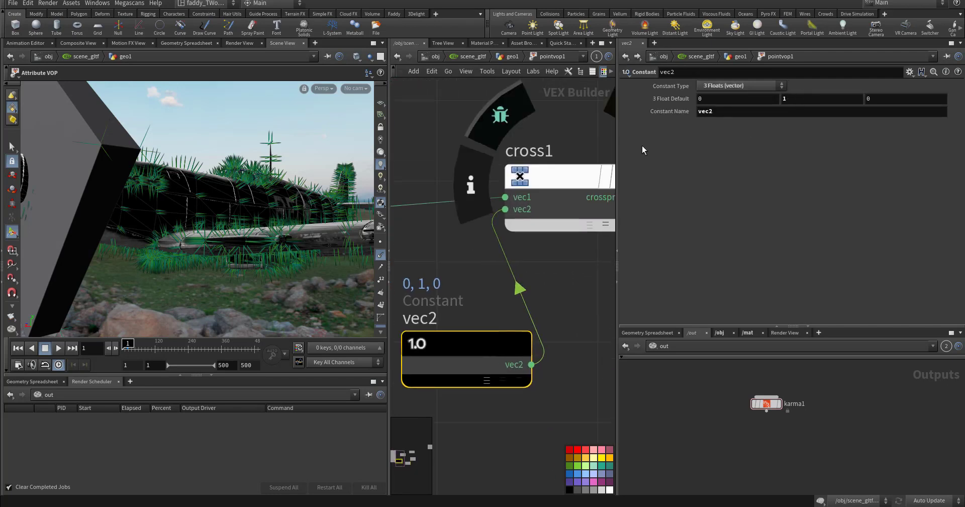
Step: Inspect the cross1 cross product and trace its output into cross2
middle_drag(591, 120, 514, 144)
click(484, 227)
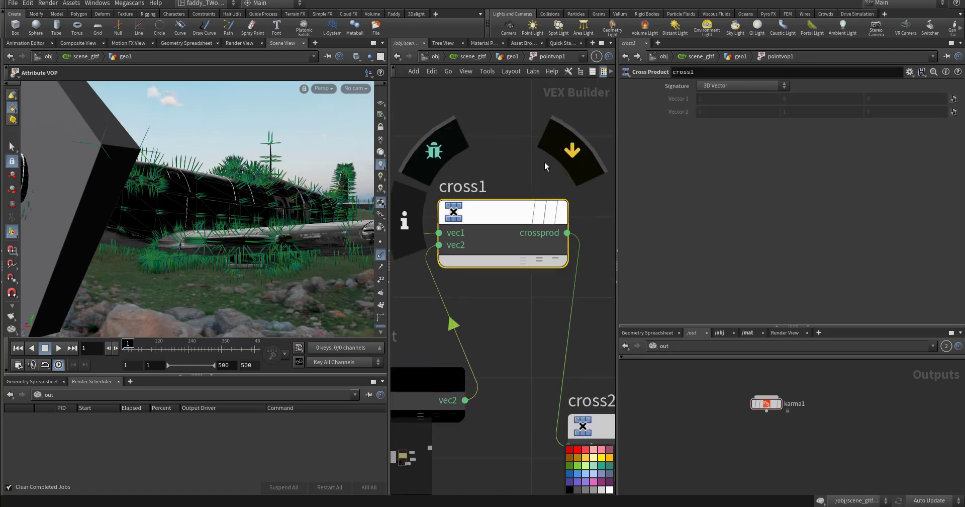
middle_drag(614, 326, 499, 274)
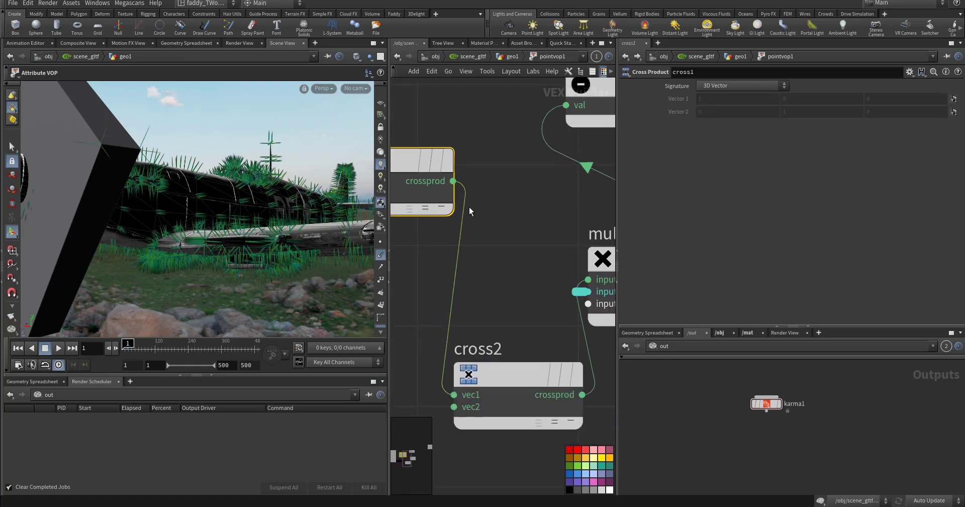
drag(499, 290, 525, 410)
Step: Trace the cross2 result through multiply1 and inspect the negate1 node
middle_drag(596, 220, 497, 230)
drag(505, 226, 460, 291)
middle_drag(484, 220, 430, 346)
click(466, 260)
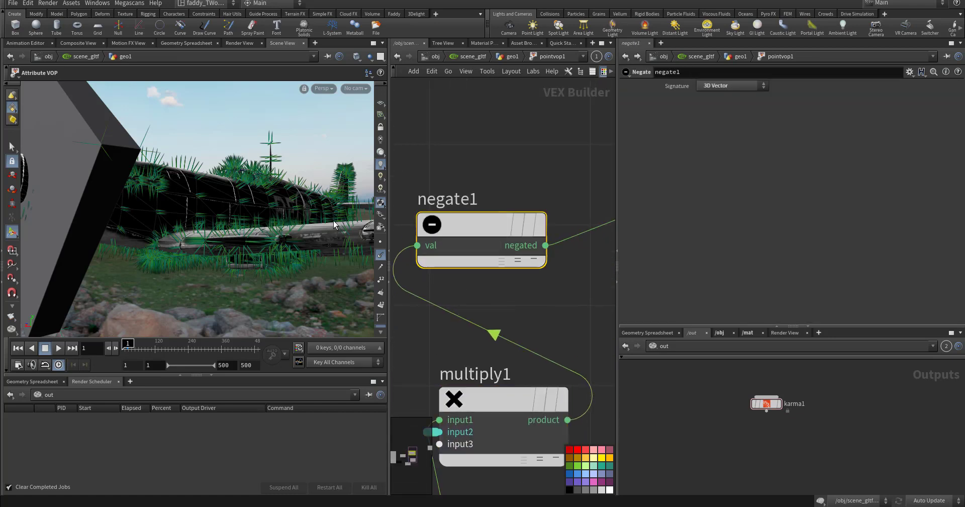
Step: Rewire negate1's output into N on the geometry output to preview the vector direction on the plane
middle_drag(540, 158, 391, 242)
middle_drag(598, 168, 442, 214)
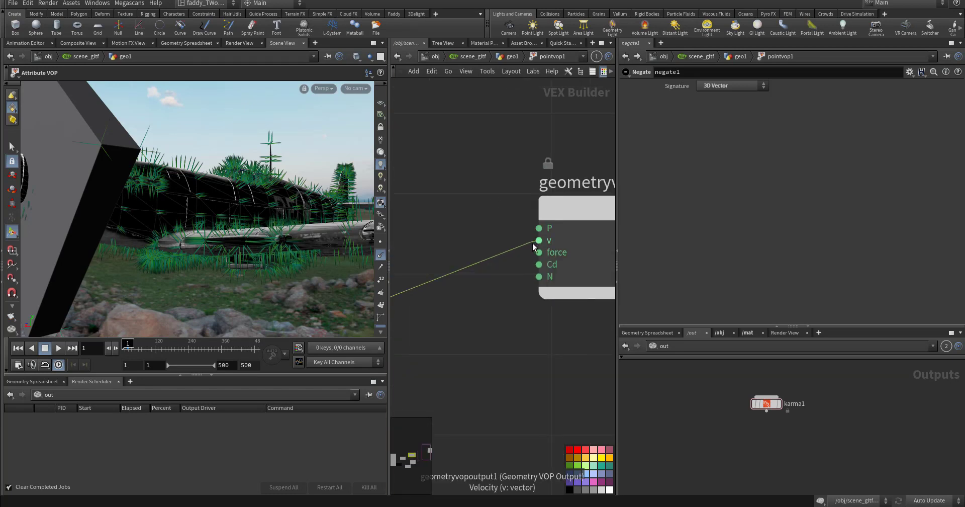
drag(520, 247, 536, 273)
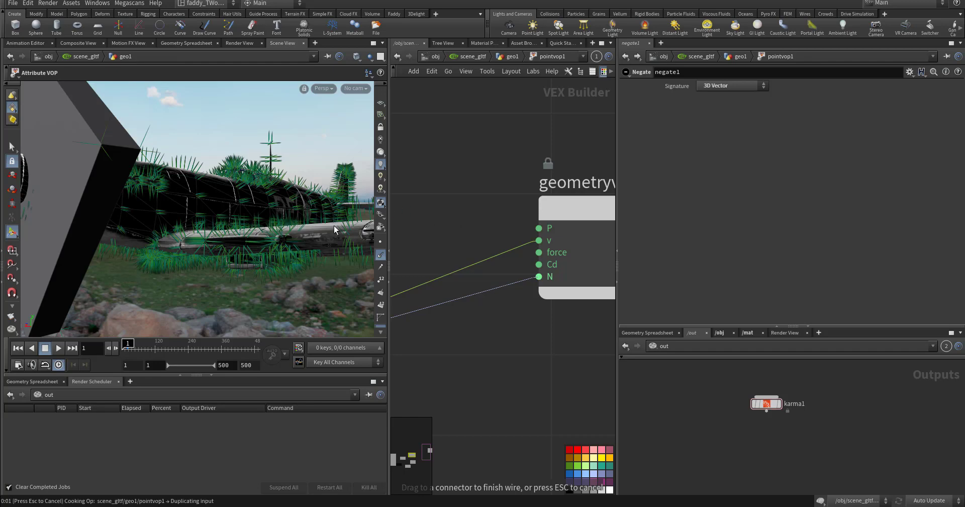
alt+drag(278, 229, 276, 246)
alt+right_drag(276, 246, 127, 235)
alt+drag(127, 235, 148, 221)
Step: Connect negate1's output to force on the geometry output and return to the geo1 network
drag(514, 275, 526, 244)
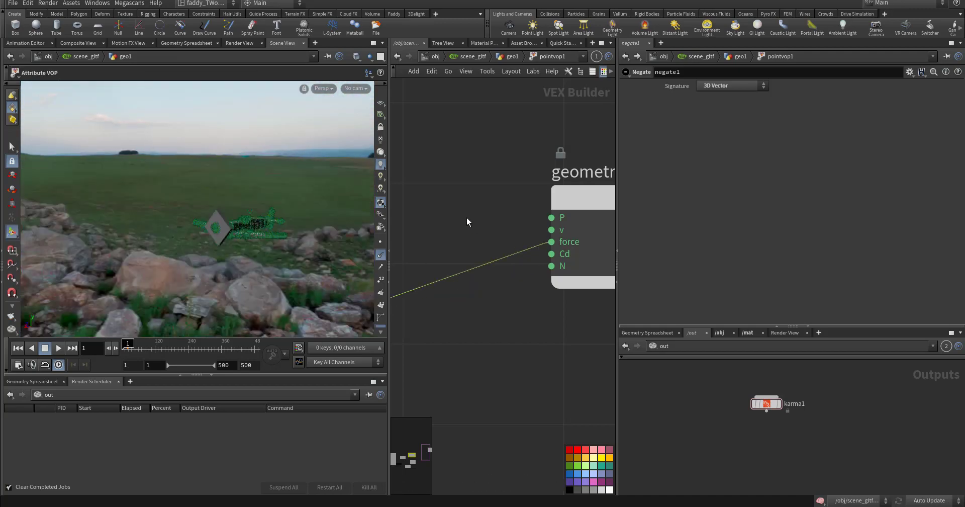
click(512, 57)
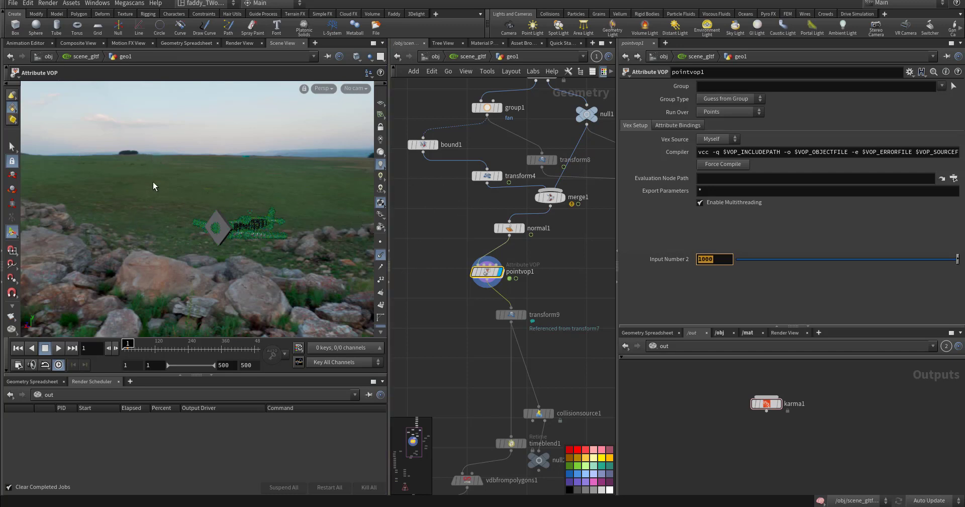
Step: Display transform9 and inspect how it positions the plane in the scene
middle_drag(456, 321, 433, 274)
click(501, 267)
click(491, 272)
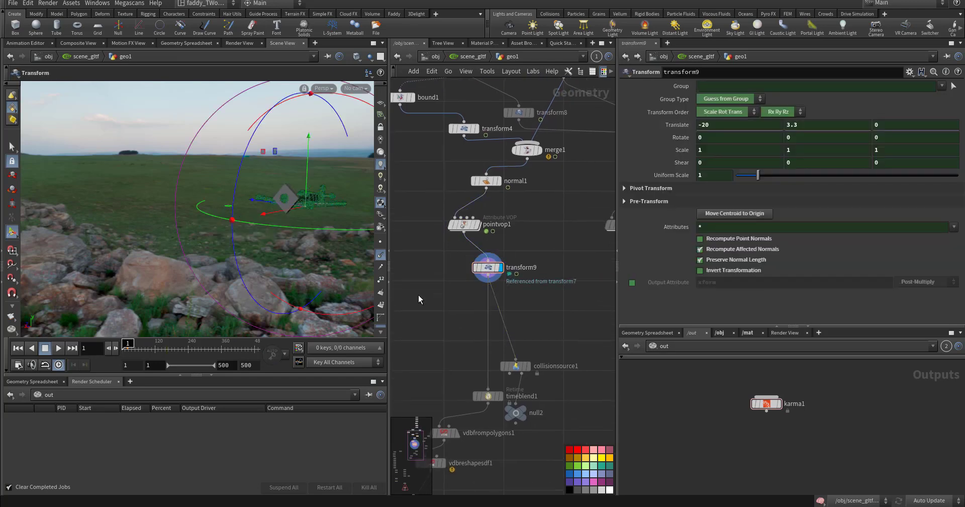
alt+drag(270, 267, 322, 280)
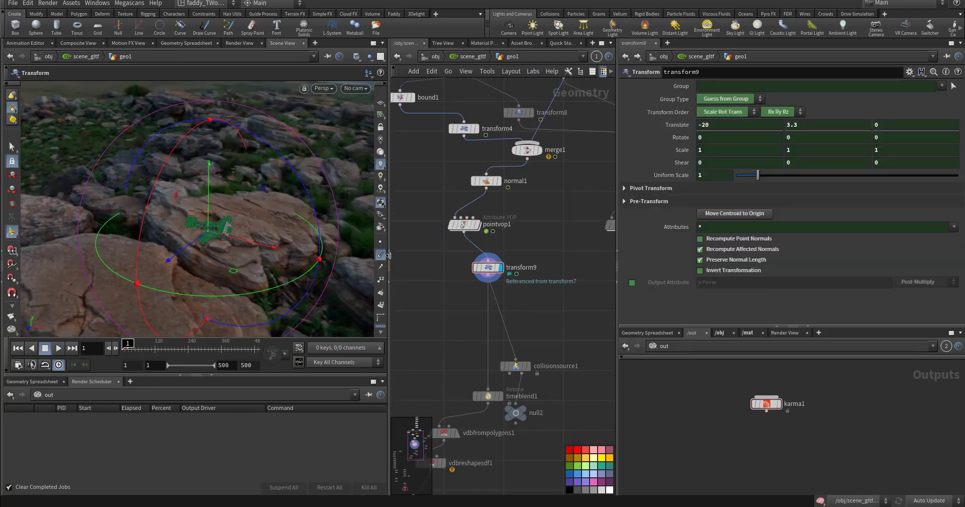
Step: Look through cam1, play the plane's flight animation and return to the first frame
click(362, 92)
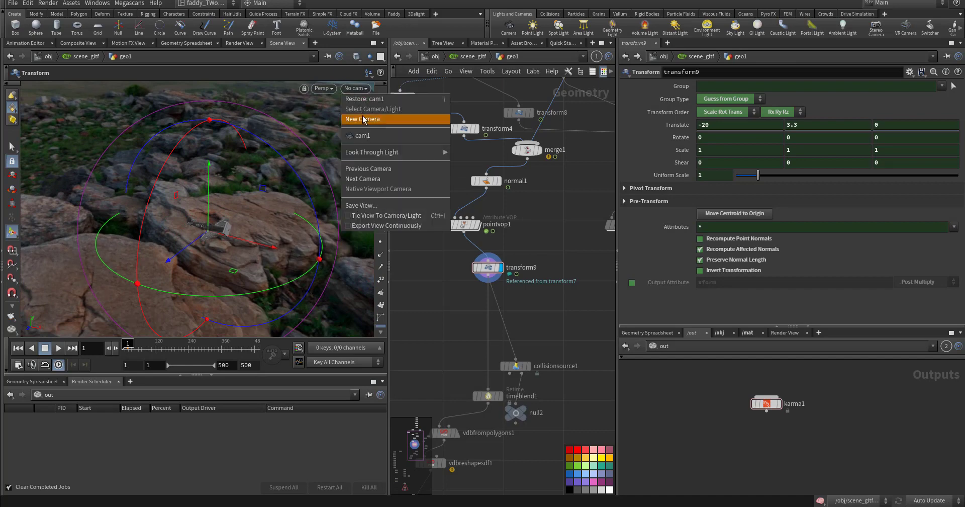
click(402, 136)
click(59, 352)
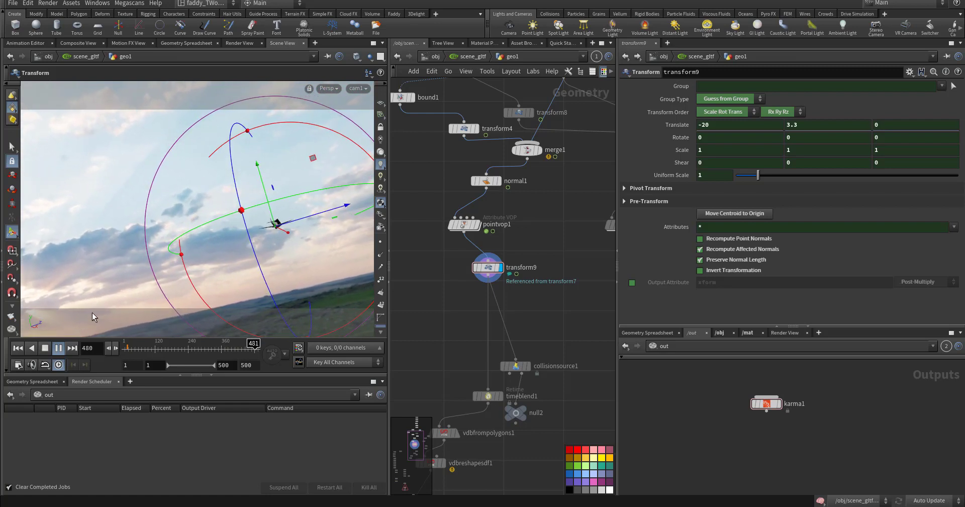
click(18, 347)
Step: Examine the collisionsource1 node and its volume settings below transform9
middle_drag(440, 345, 435, 257)
scroll(466, 284, up, 1)
scroll(480, 295, up, 2)
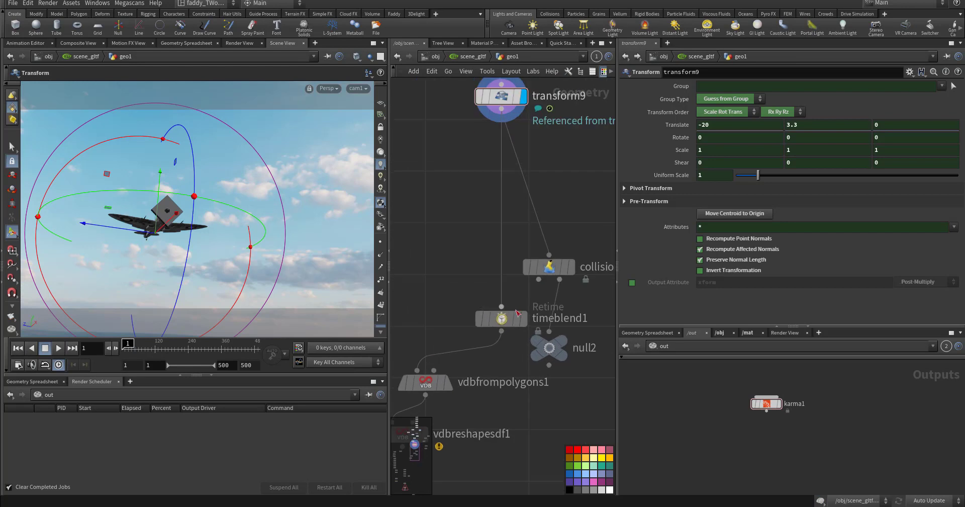
middle_drag(426, 315, 412, 324)
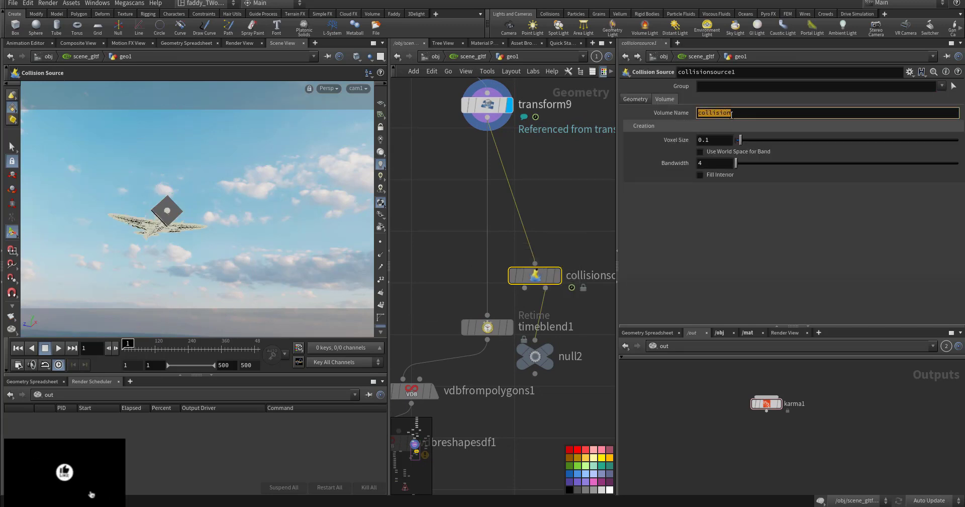
Step: Display the timeblend1 Retime node and inspect its shift range and substep settings
middle_drag(439, 248, 462, 219)
drag(452, 247, 524, 304)
click(532, 297)
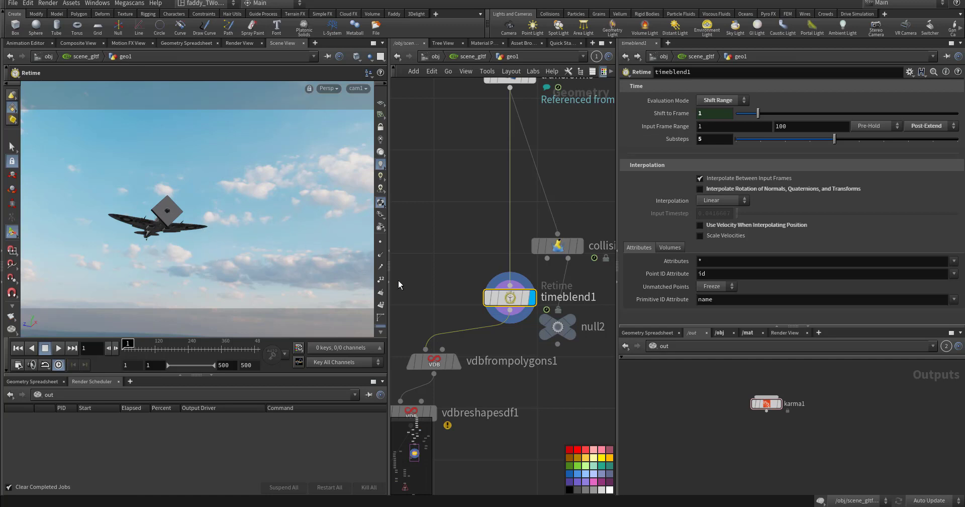
Step: Display vdbfrompolygons1 and inspect the plane's collision VDB up close
middle_drag(445, 289, 466, 239)
mouse_move(466, 312)
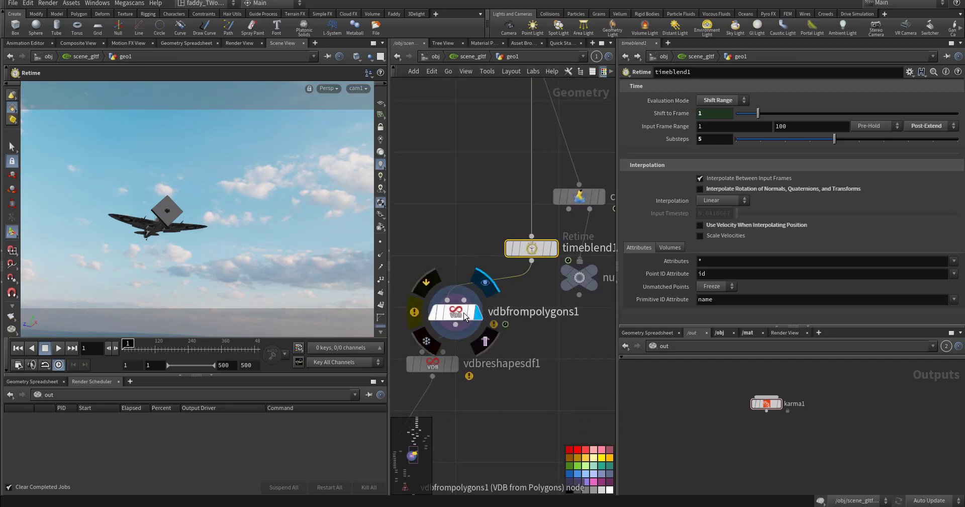
click(464, 314)
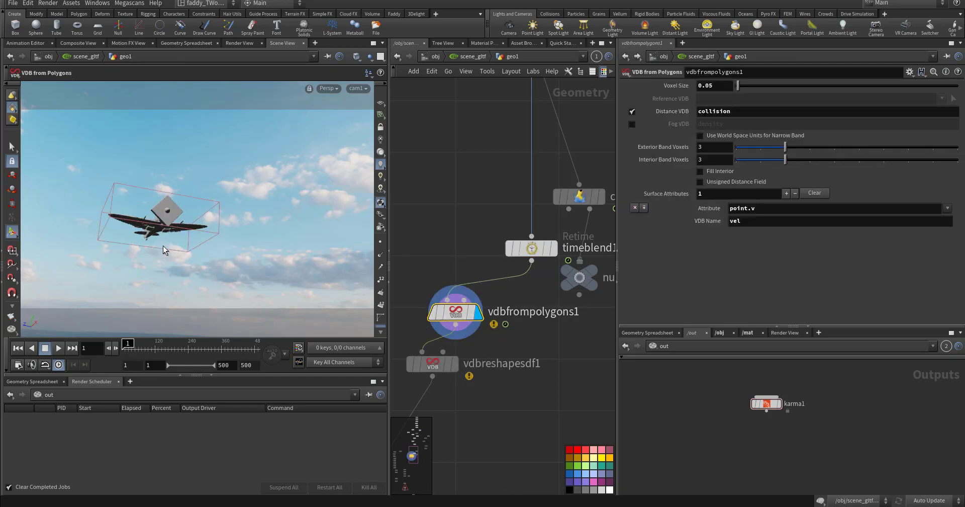
alt+drag(160, 246, 201, 261)
alt+right_drag(201, 262, 351, 171)
alt+drag(226, 166, 222, 214)
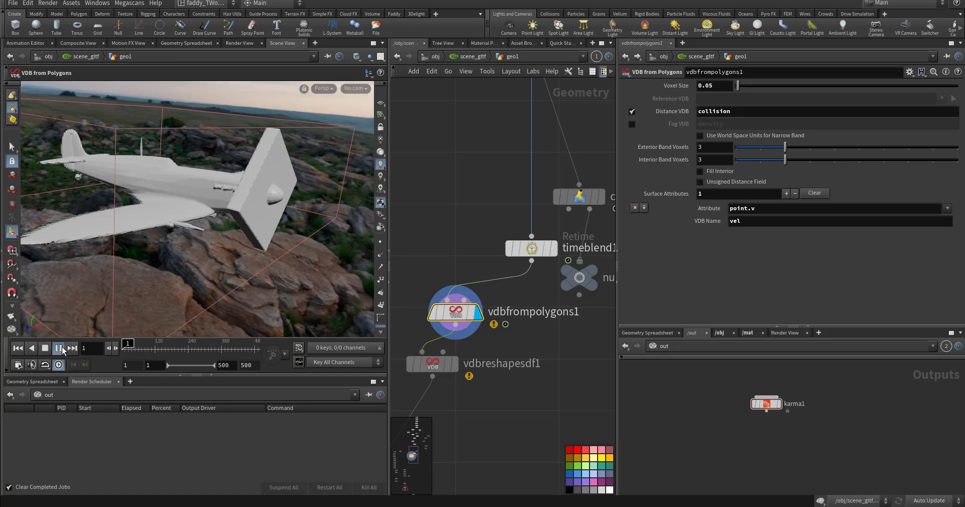
Step: Play the collision VDB animation, stop at frame 40 and look through cam1 again
click(61, 348)
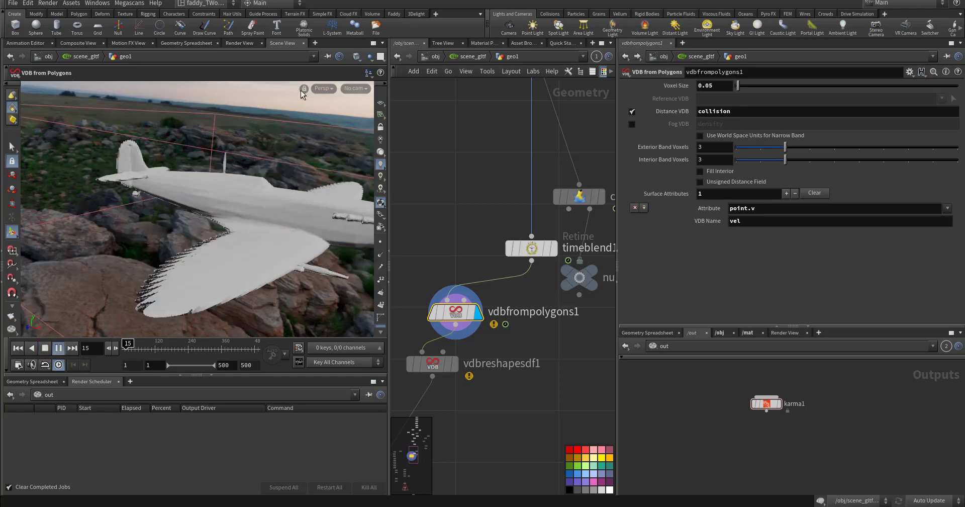
key(alt)
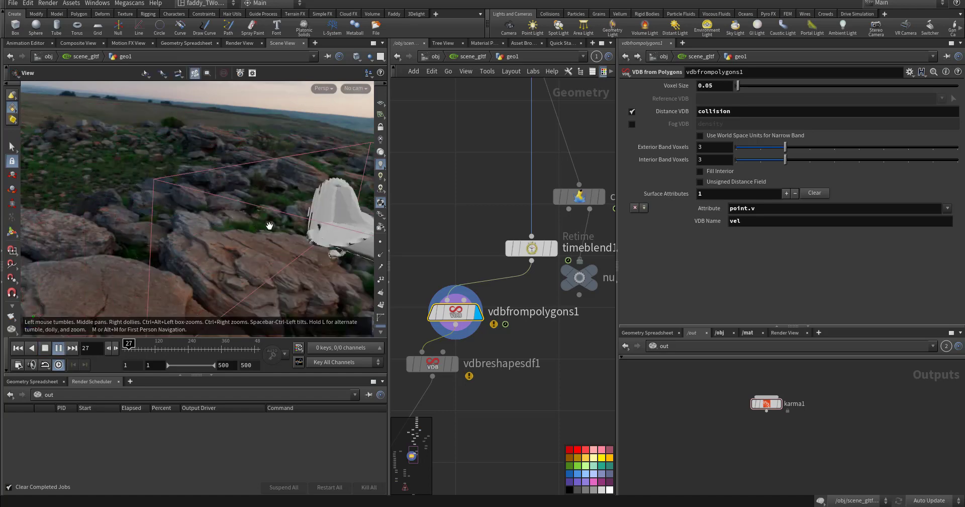
click(46, 347)
middle_drag(272, 263, 208, 265)
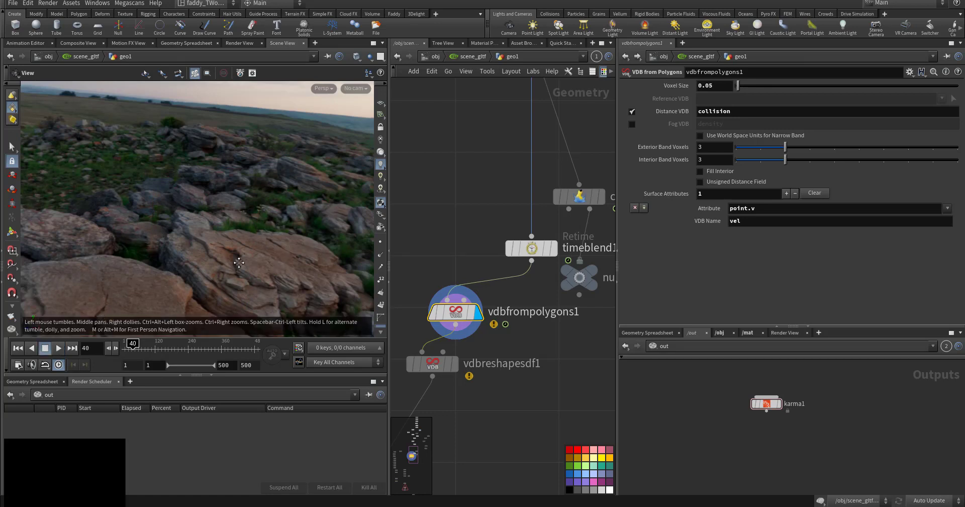
key(Return)
click(357, 88)
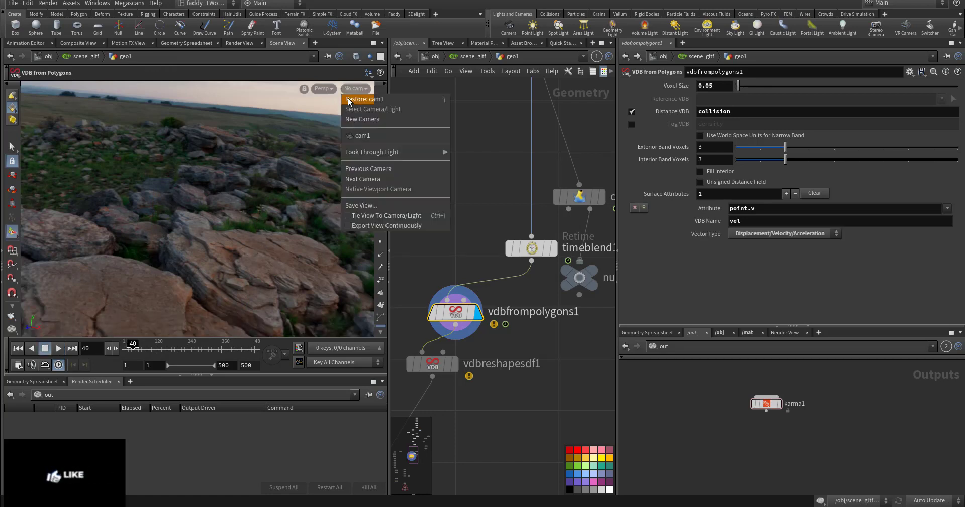
click(361, 134)
Step: Display vdbreshapesdf1 and inspect the dilated collision volume around the plane
middle_drag(450, 237, 488, 154)
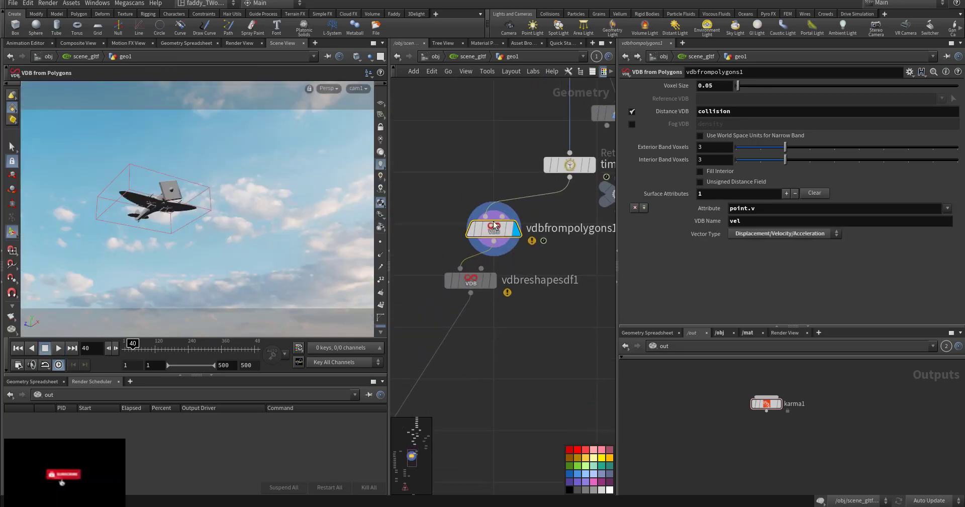
mouse_move(486, 282)
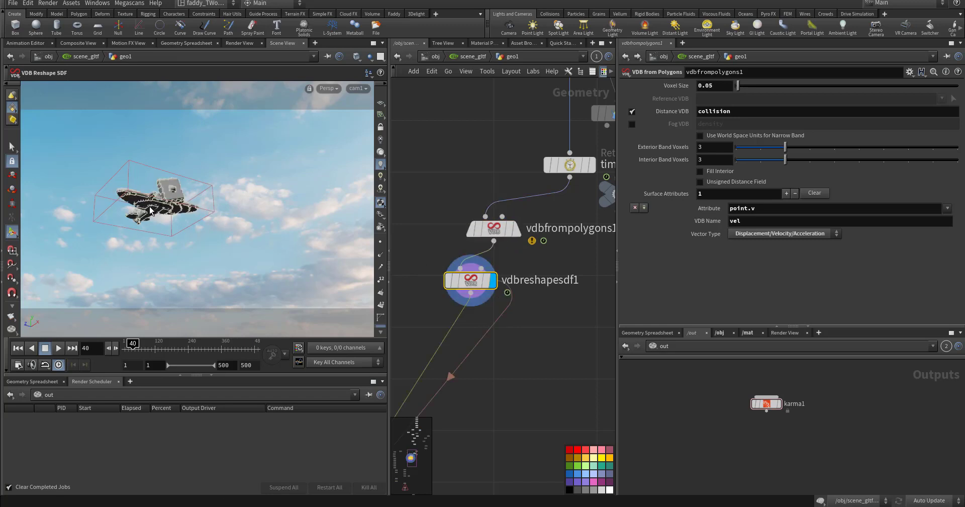
middle_drag(484, 373, 542, 321)
Step: Display the line1 node at the start of the neighbouring branch and inspect the line in the viewport
scroll(542, 322, down, 6)
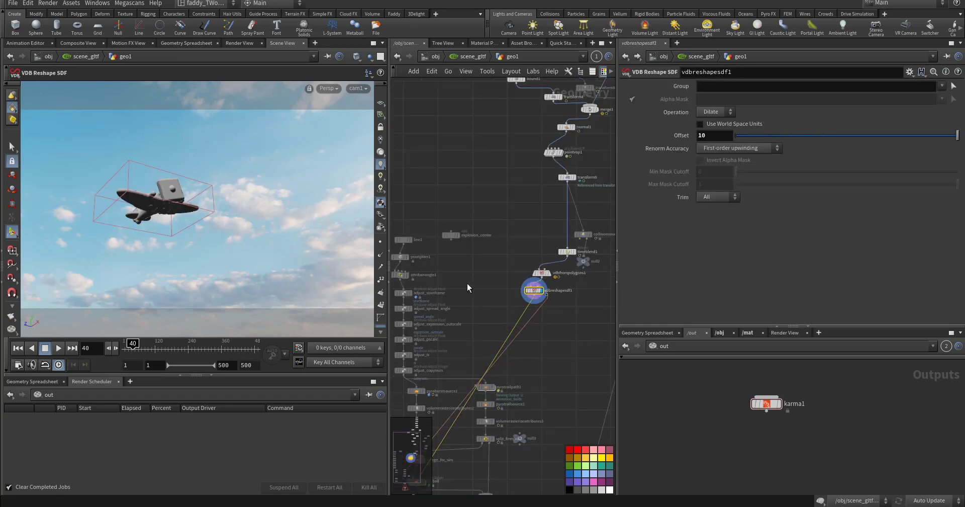
scroll(511, 256, up, 6)
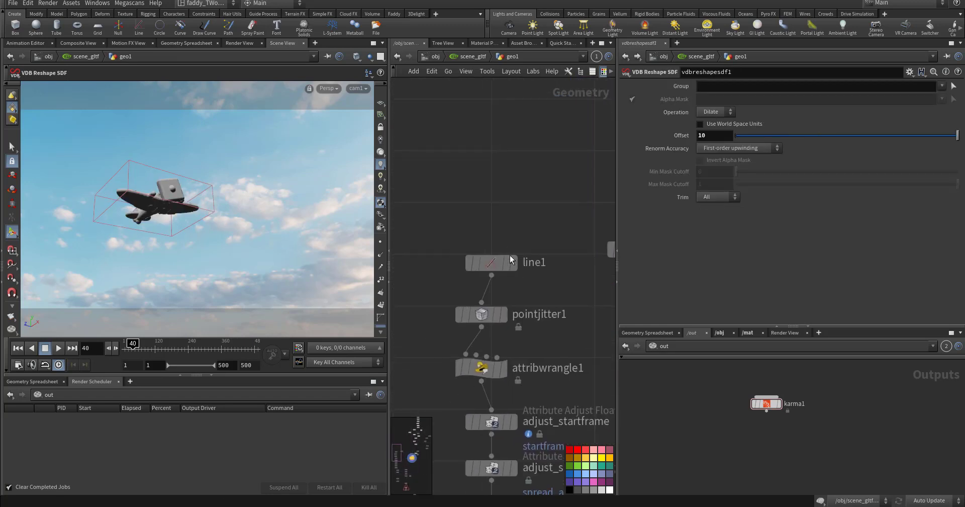
click(513, 261)
key(Return)
alt+drag(276, 164, 229, 177)
key(Return)
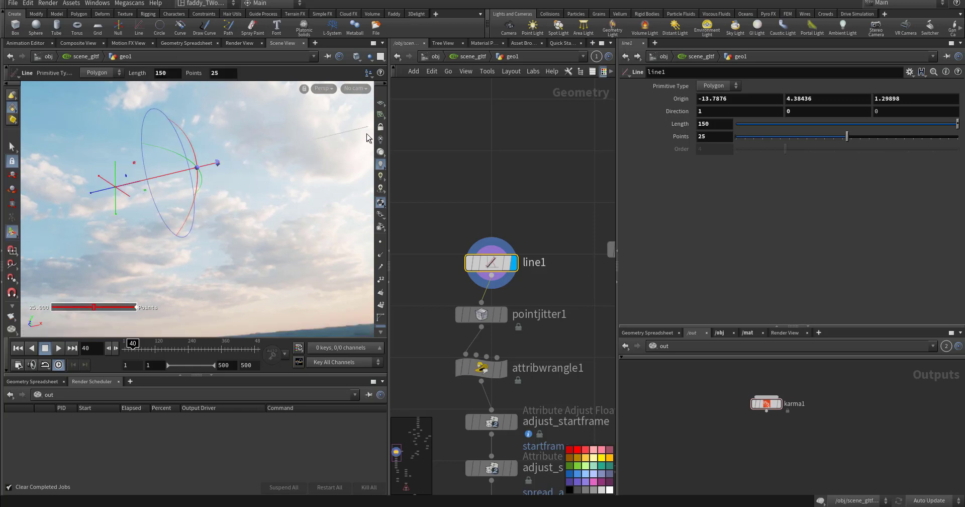
Step: Show point numbers in the viewport and display pointjitter1 to inspect its axis scales and the jittered points
middle_drag(430, 222, 442, 160)
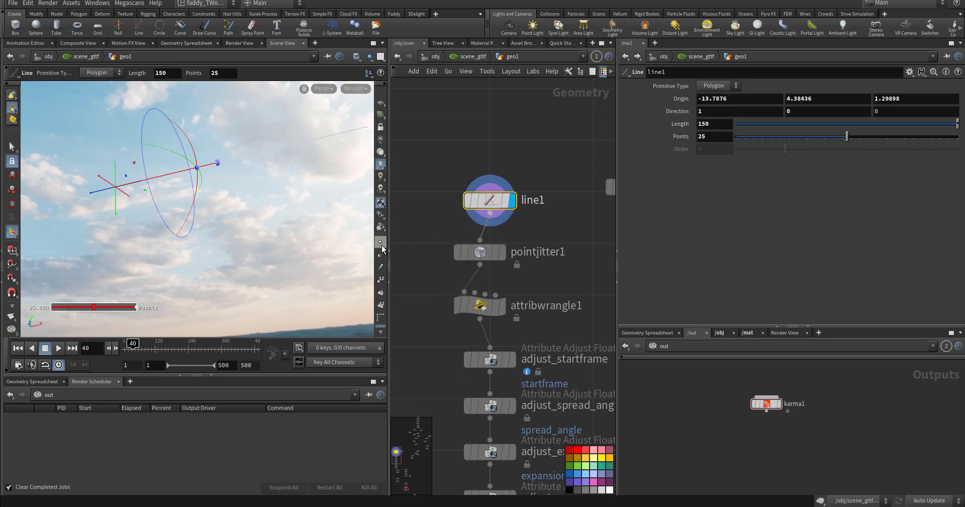
click(380, 279)
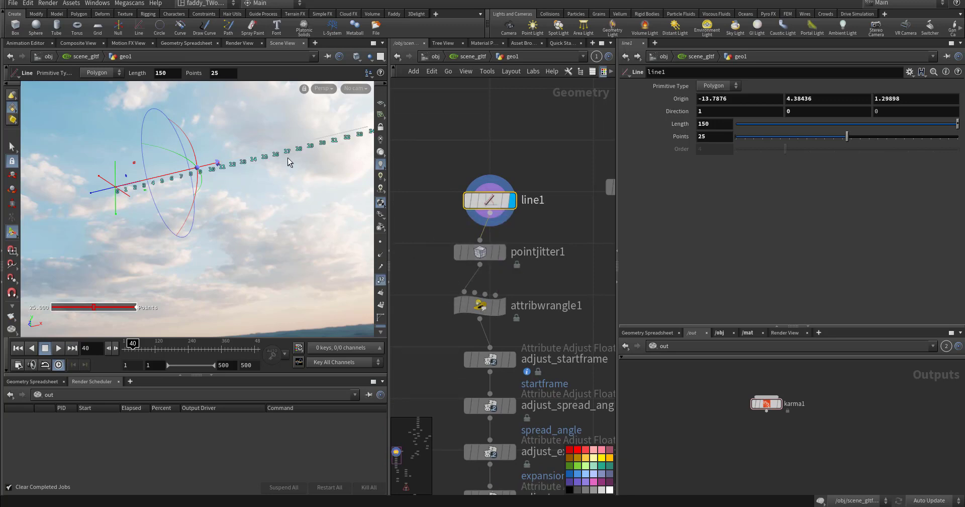
click(501, 251)
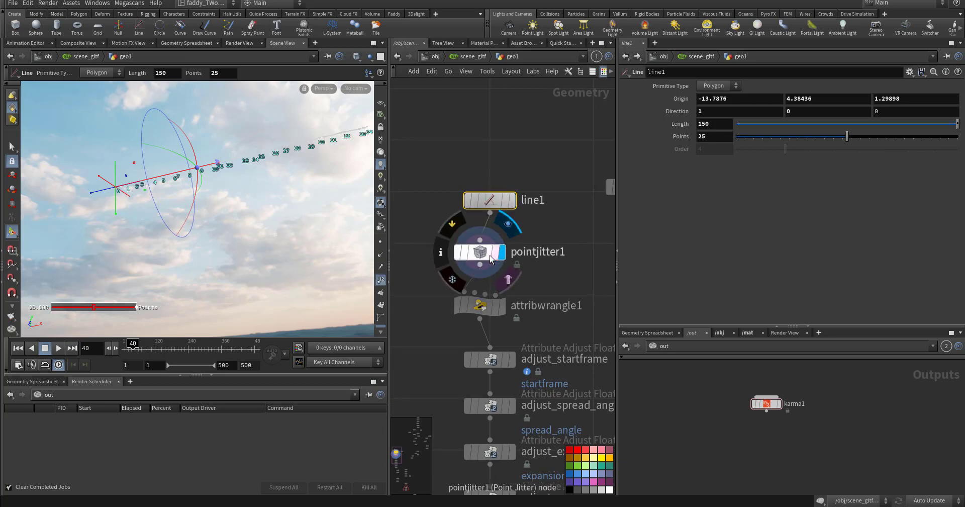
click(475, 251)
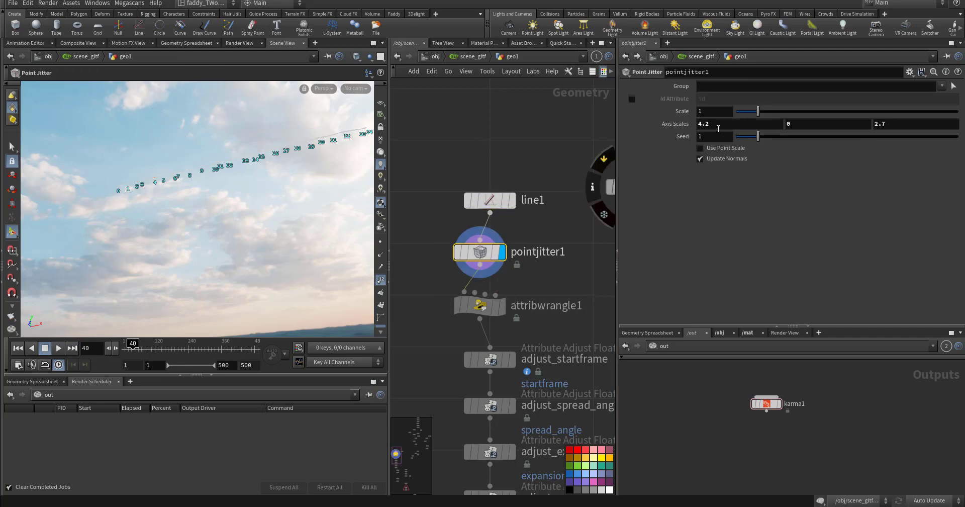
key(Tab)
key(Tab)
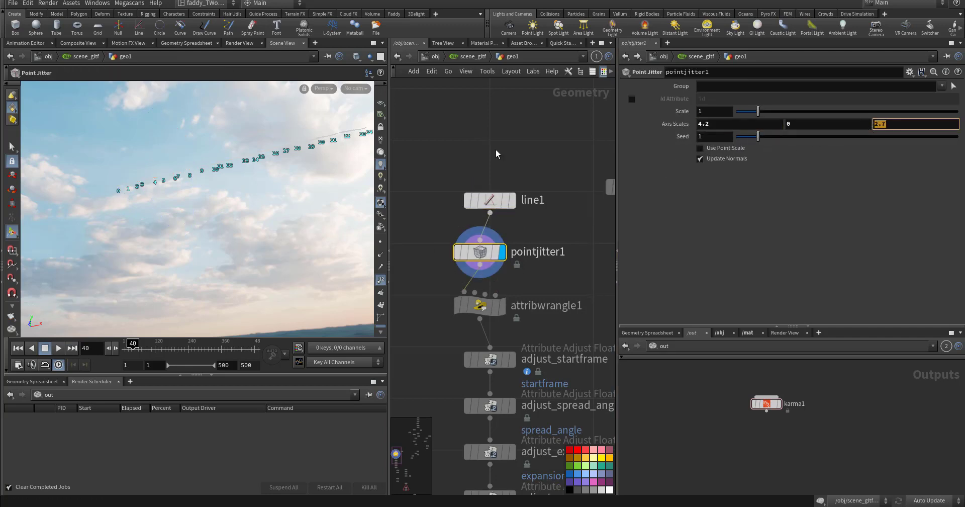
click(464, 143)
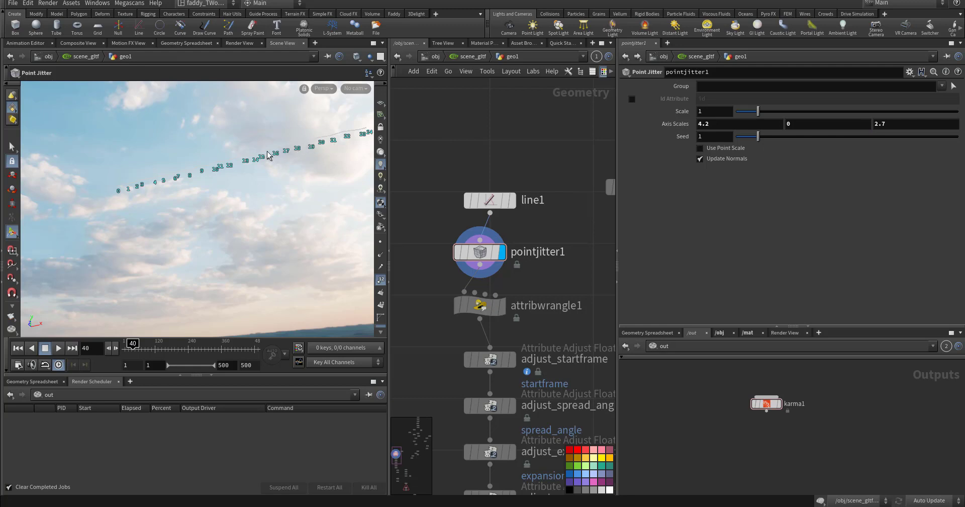
Step: Display attribwrangle1 and examine its startframe expression based on the point number
click(465, 306)
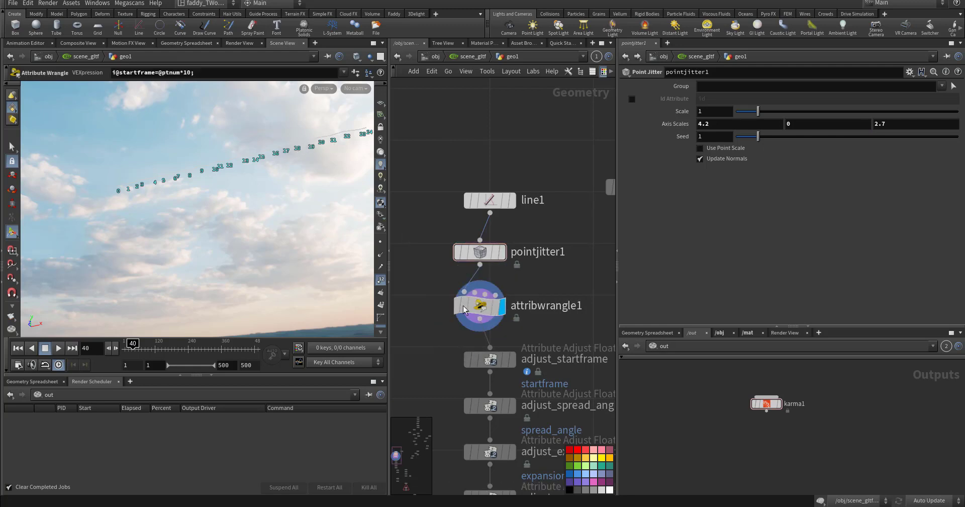
click(477, 305)
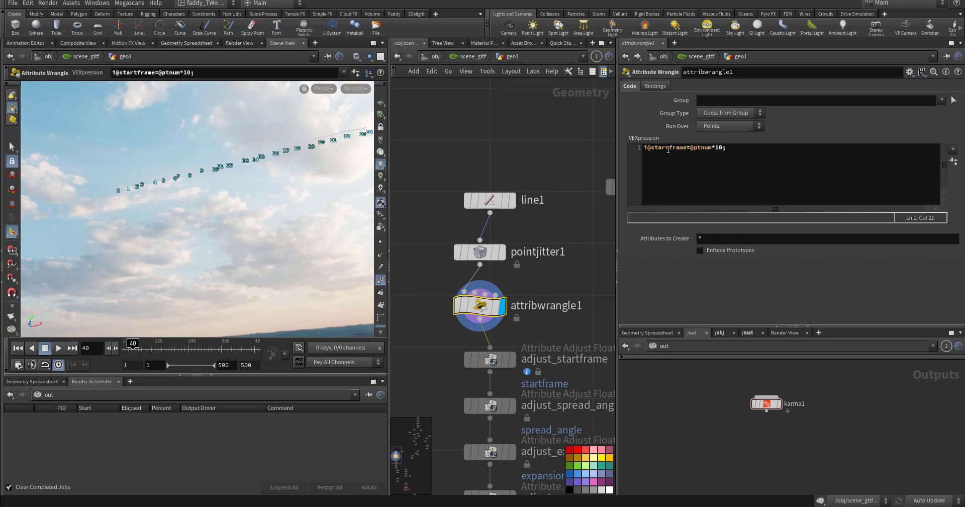
click(693, 147)
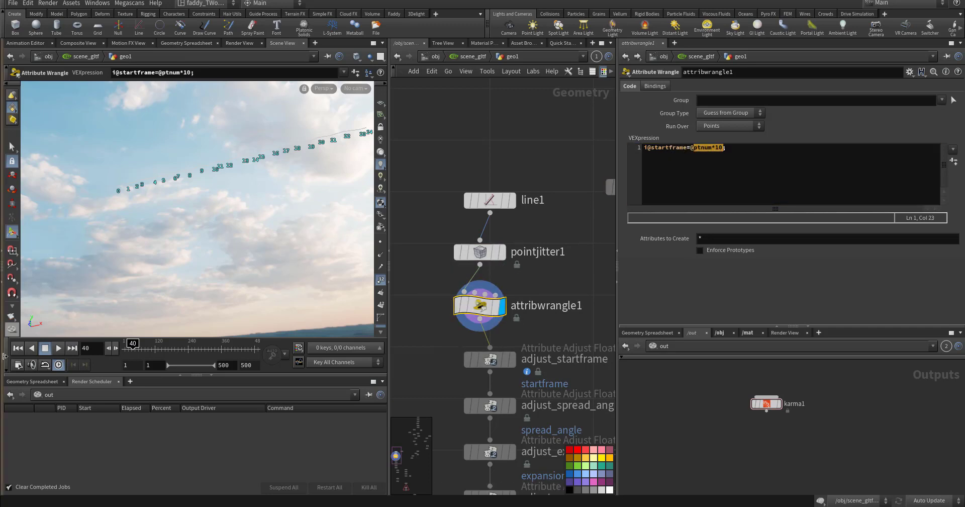
Step: Examine the per-point startframe values of attribwrangle1 in the geometry spreadsheet
click(30, 381)
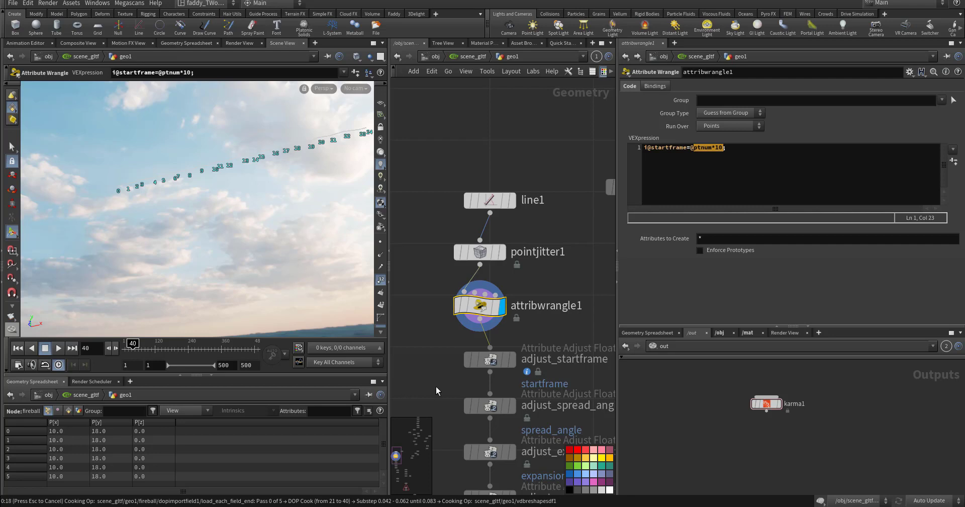
middle_drag(436, 386, 443, 357)
scroll(190, 433, down, 3)
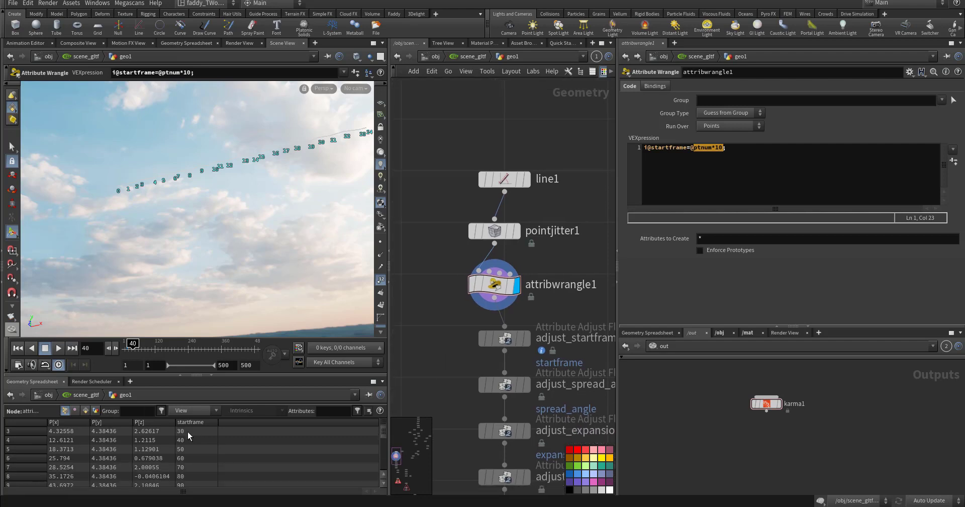
scroll(459, 347, down, 6)
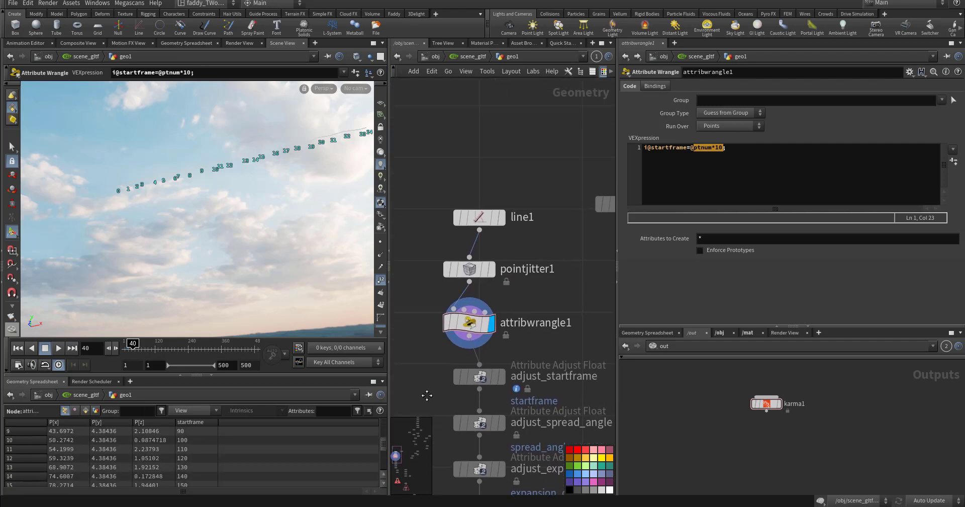
Step: Lock the gltf1 node at the start of the plane import branch
middle_drag(523, 296, 477, 331)
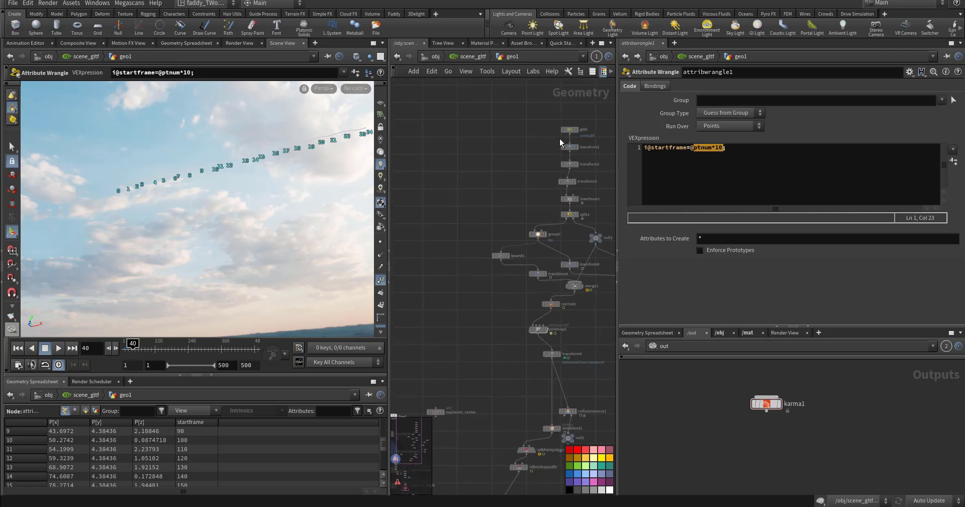
mouse_move(567, 132)
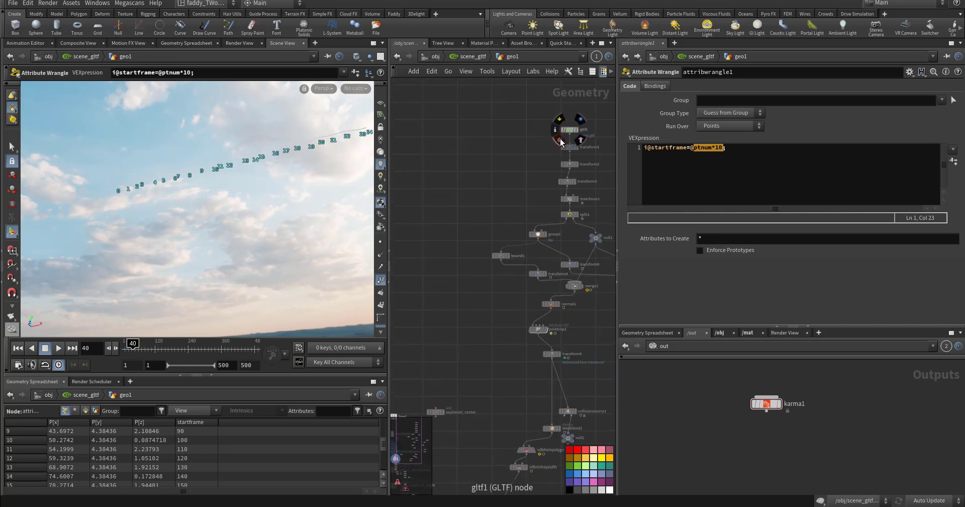
click(561, 143)
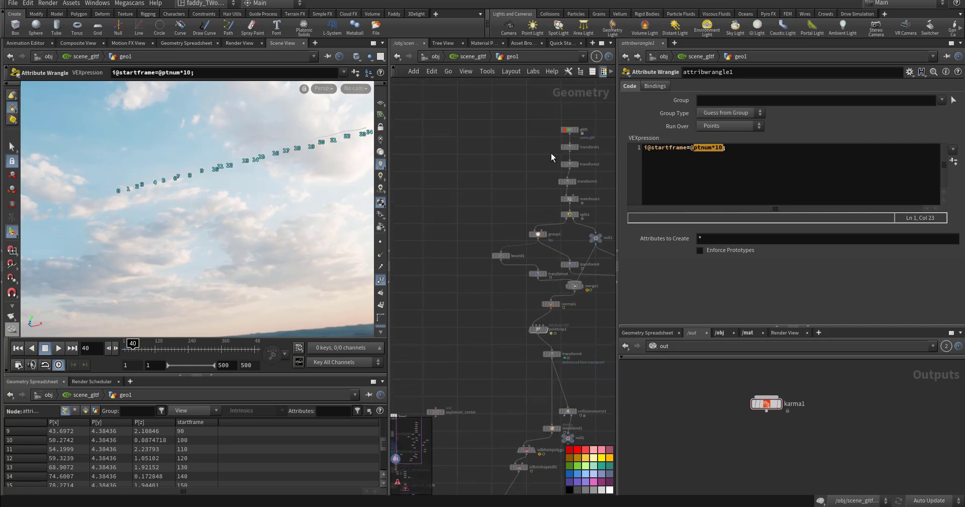
Step: Return to the line branch and inspect the attribute settings of adjust_startframe
middle_drag(456, 312, 508, 189)
scroll(484, 303, up, 6)
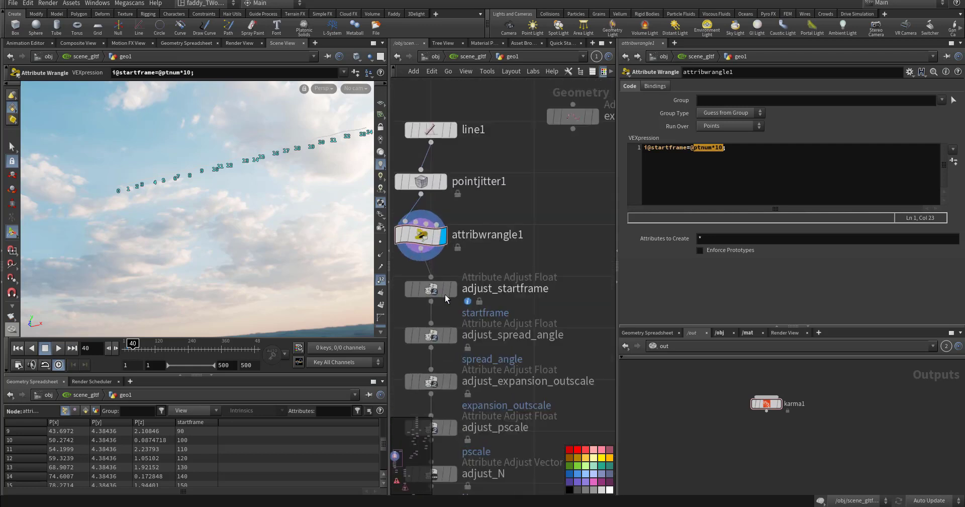
middle_drag(543, 260, 603, 241)
drag(500, 277, 526, 297)
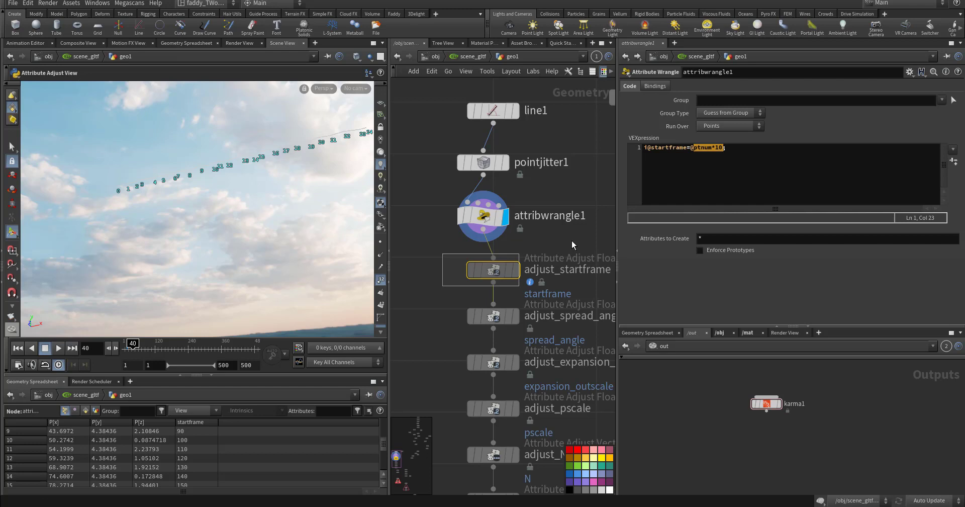
double_click(733, 126)
Step: Inspect the attribute name and random range values of adjust_spread_angle
middle_drag(450, 306, 426, 254)
drag(429, 253, 518, 286)
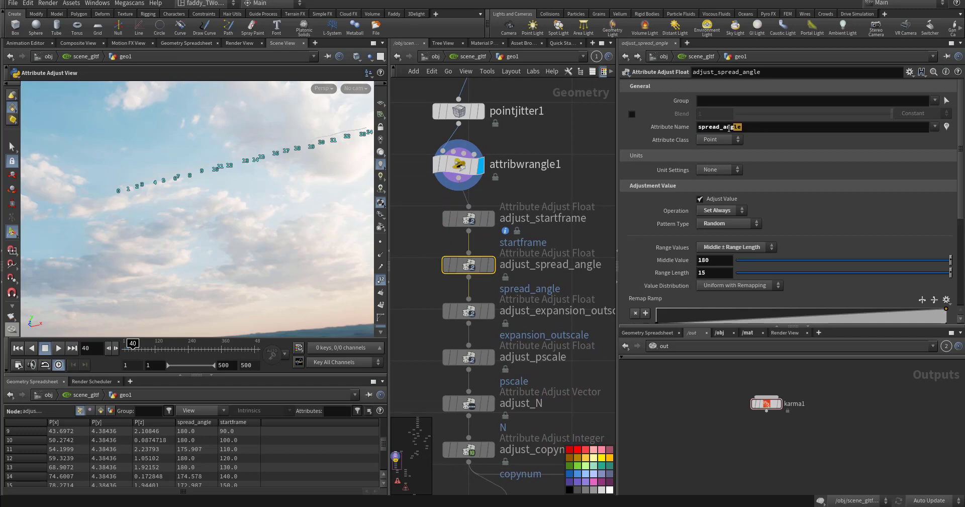
double_click(721, 126)
double_click(703, 272)
Step: Inspect the middle value and range length of adjust_expansion_outscale
click(468, 310)
mouse_move(432, 342)
middle_drag(420, 345, 422, 316)
double_click(701, 260)
key(Tab)
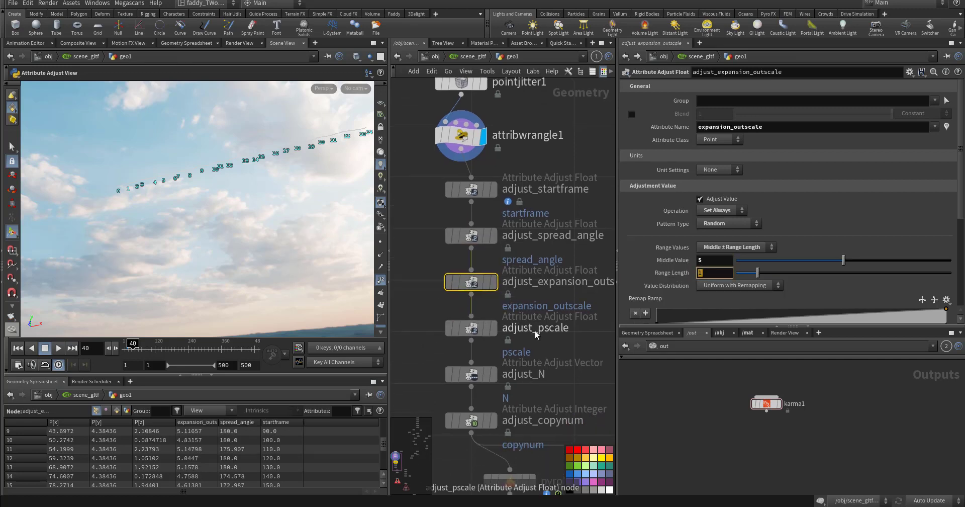
Step: Inspect the random range of adjust_pscale and the initial vector and spread angle of adjust_N
click(470, 329)
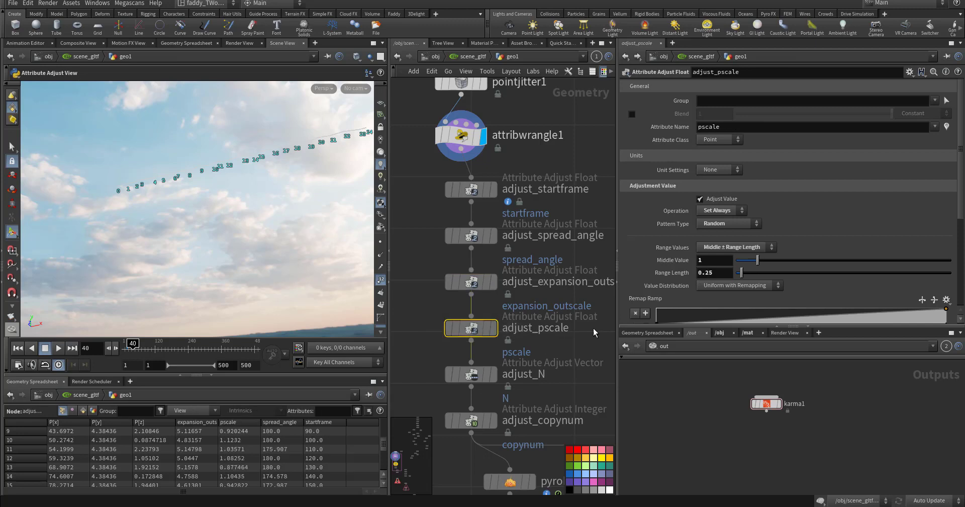
double_click(711, 260)
middle_drag(432, 348, 434, 307)
drag(434, 316, 553, 361)
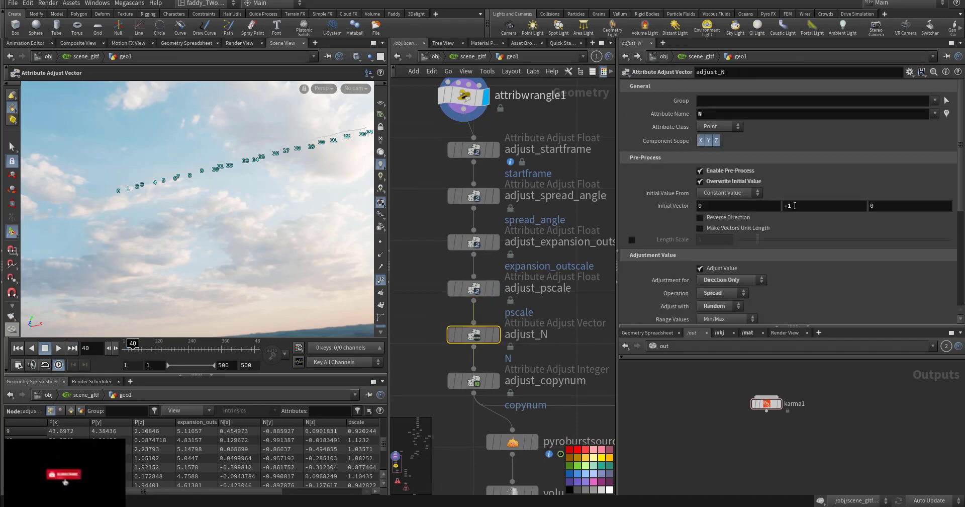
scroll(656, 312, down, 2)
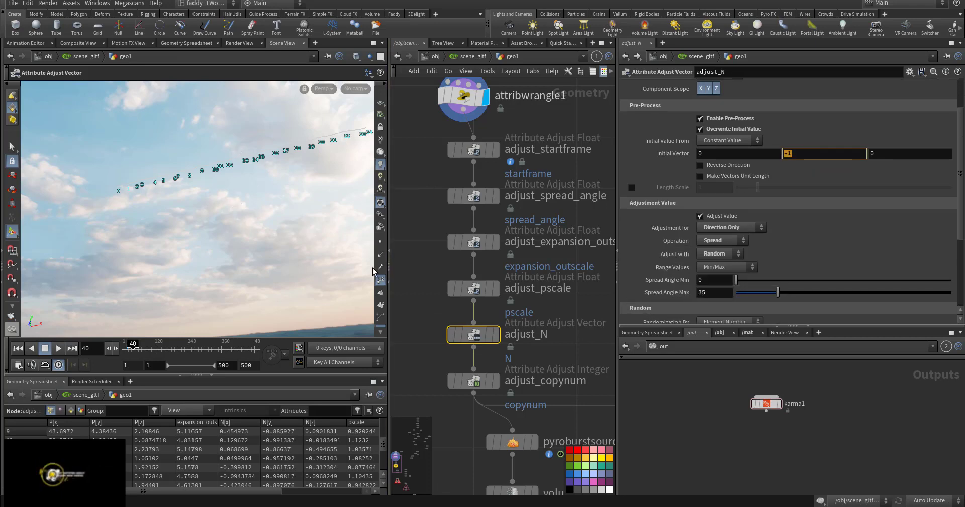
Step: Inspect the random range and post-process settings of adjust_copynum
middle_drag(403, 359, 407, 309)
drag(441, 327, 515, 357)
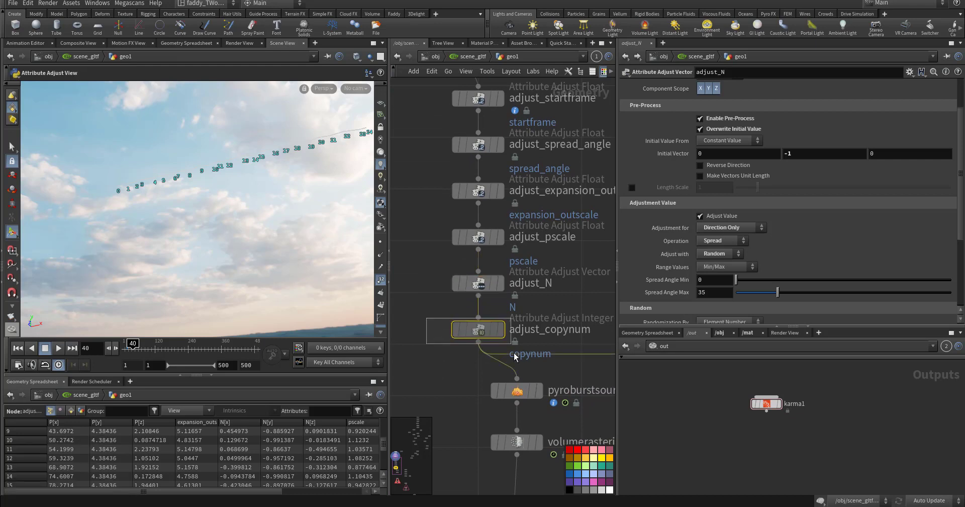
drag(588, 342, 584, 339)
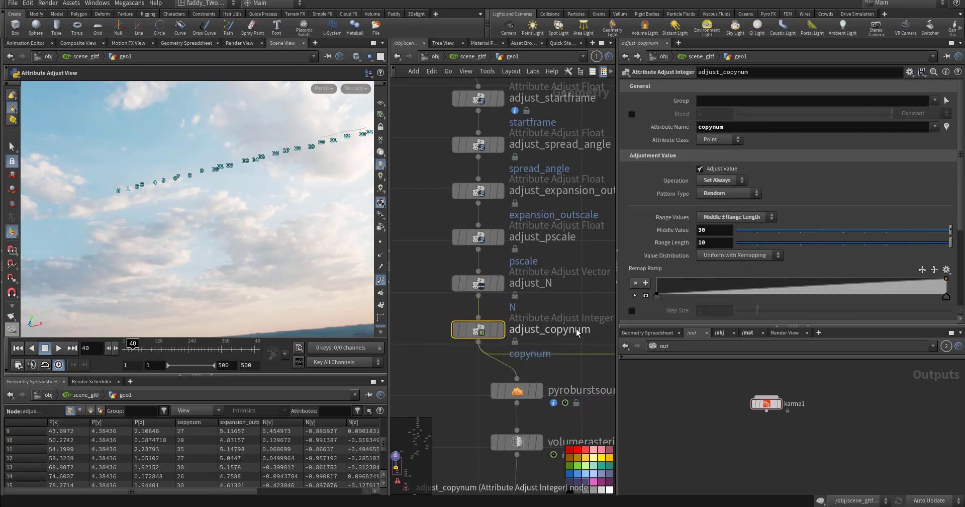
scroll(660, 251, down, 5)
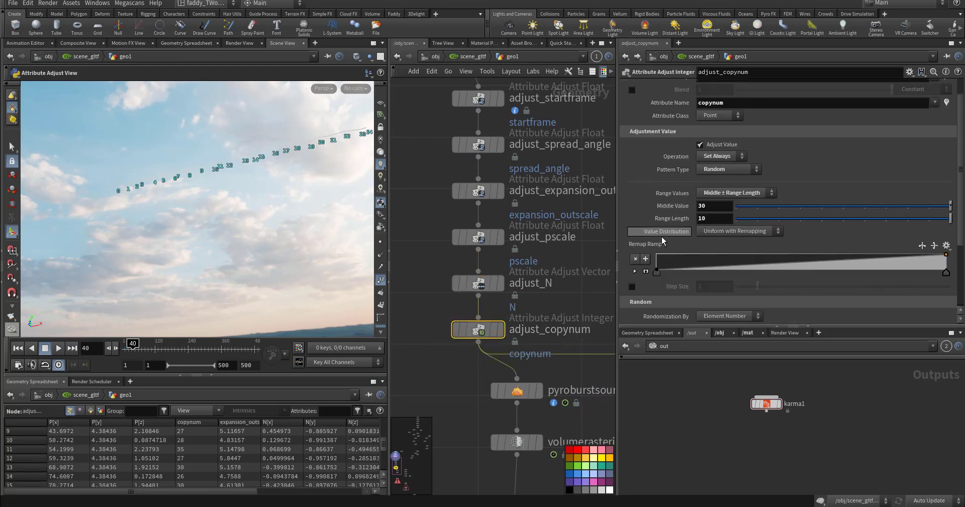
Step: Display pyroburstsource1 below adjust_copynum and show its burst settings
key(h)
scroll(418, 297, up, 4)
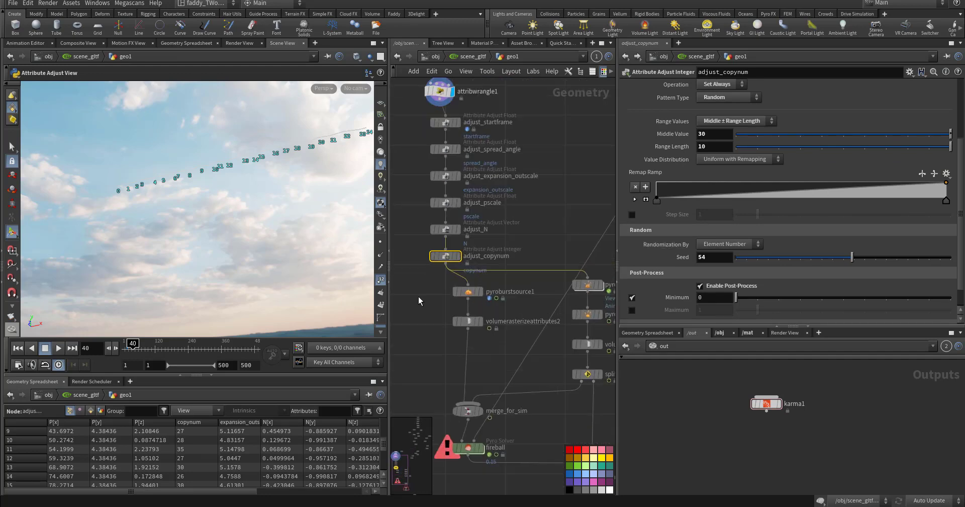
drag(438, 279, 504, 298)
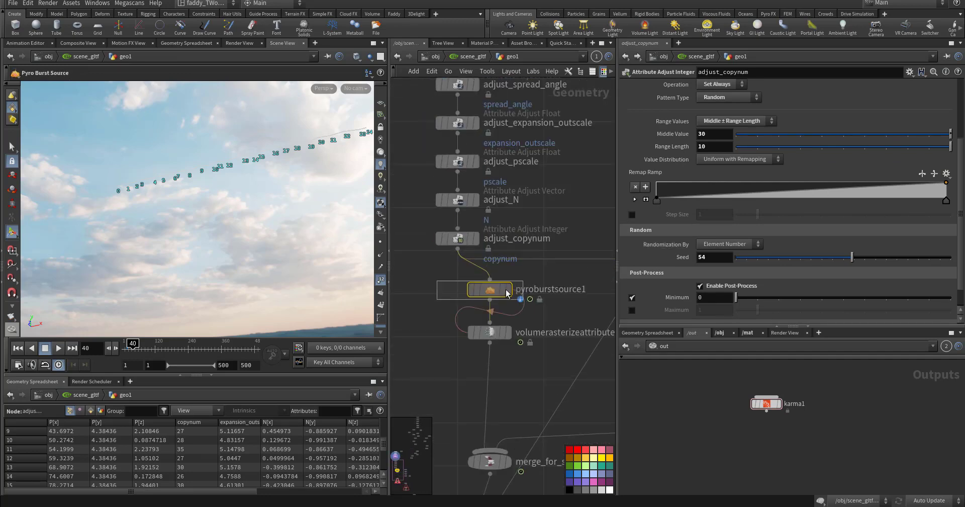
click(509, 290)
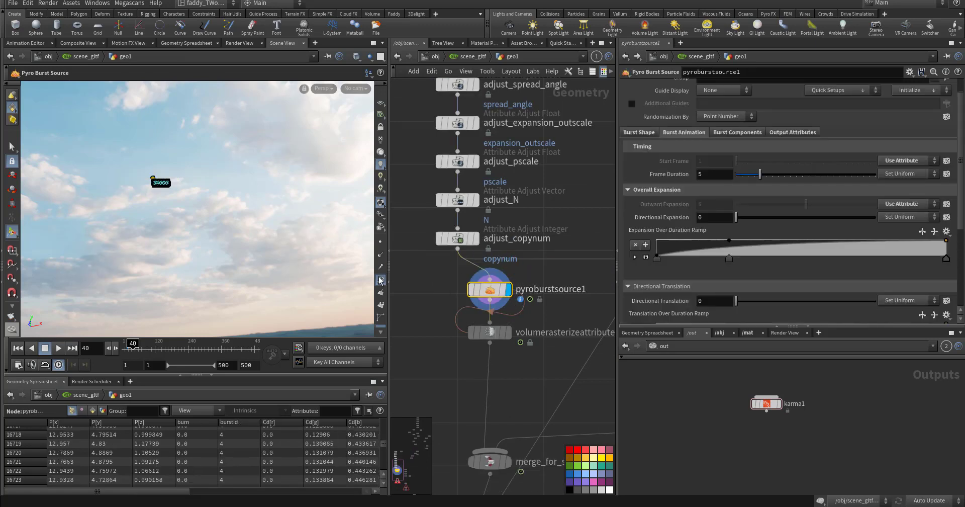
Step: Play the pyroburstsource1 animation from the first frame and stop it at frame 183
click(17, 348)
click(59, 348)
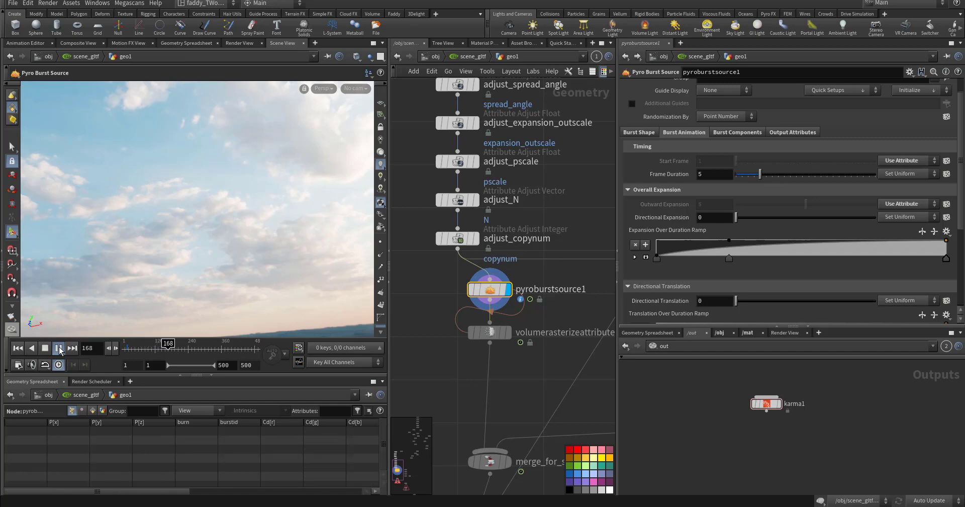
click(59, 350)
Step: Look through cam1 and go to frame 60 to view the burst source
click(365, 89)
click(384, 136)
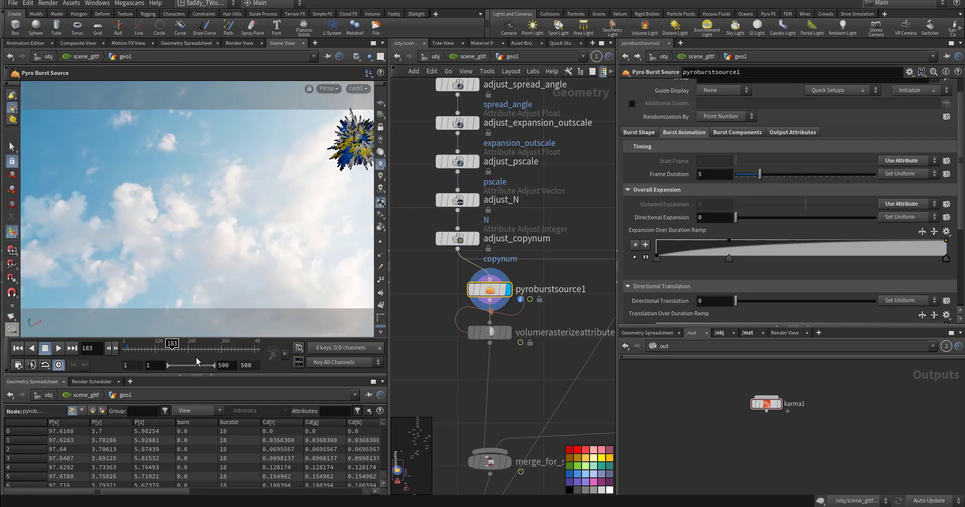
drag(170, 349, 139, 347)
middle_drag(461, 367, 438, 344)
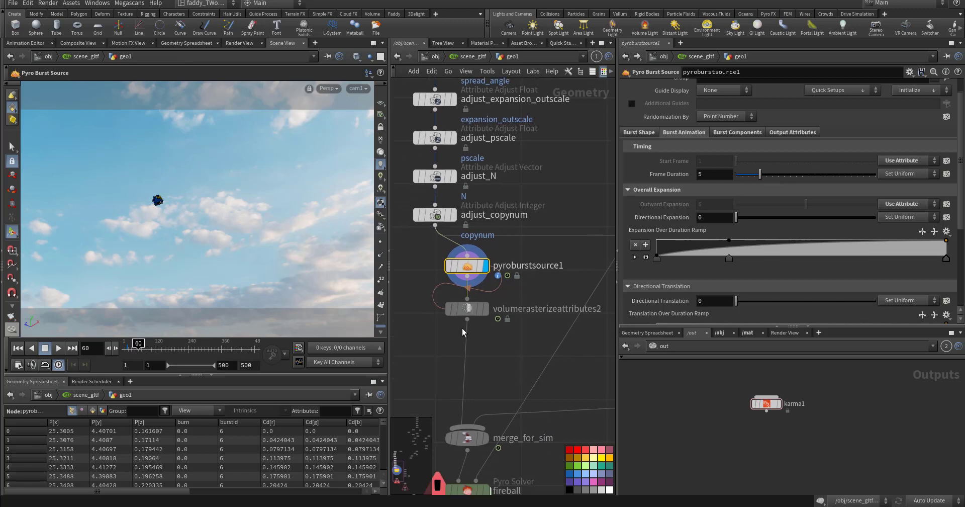
Step: Examine the shape and trailing settings of pyroburstsource1, then its burst animation timing
click(640, 132)
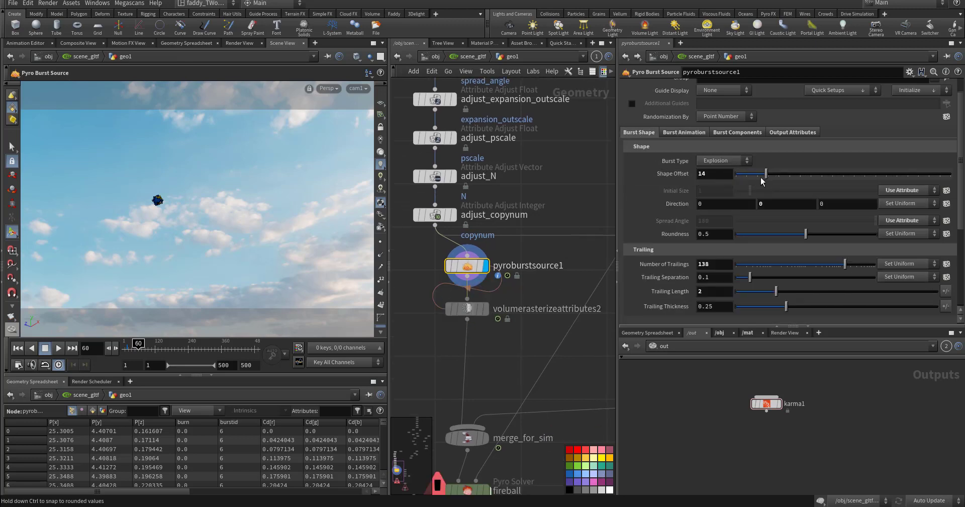
scroll(671, 249, down, 2)
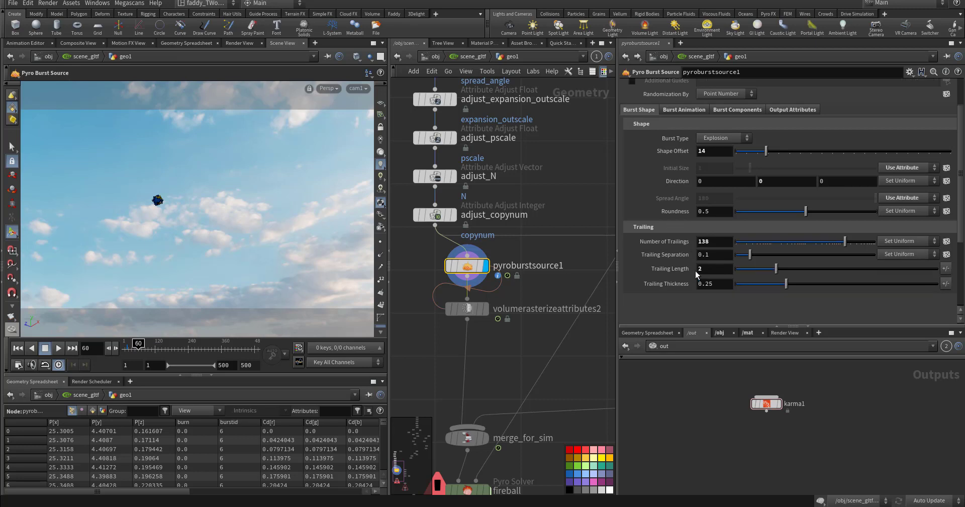
scroll(684, 267, down, 3)
scroll(677, 260, up, 4)
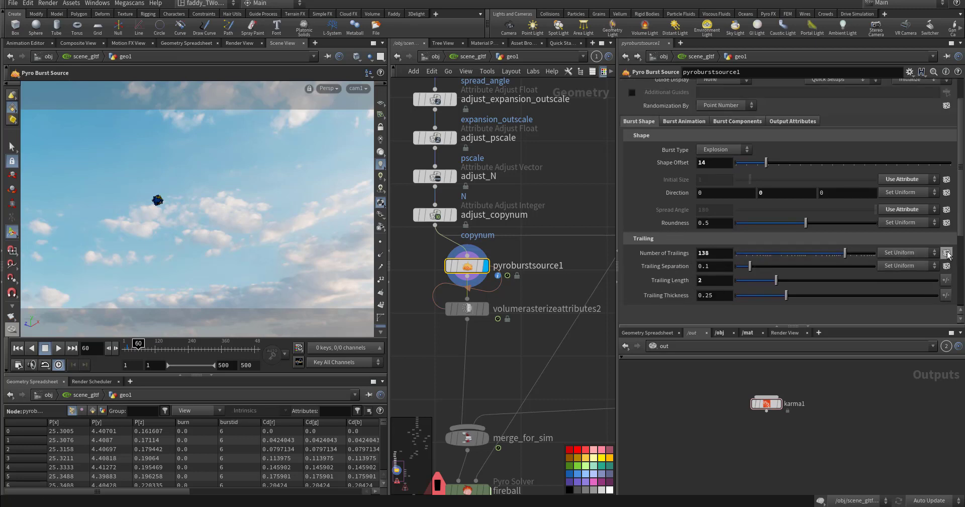
click(687, 122)
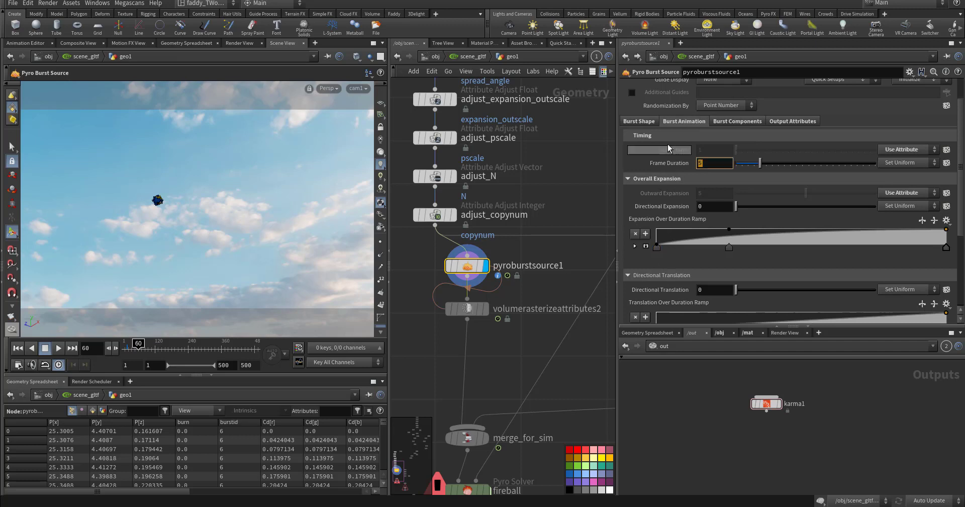
Step: Review the burst components of pyroburstsource1 and its output attributes
click(728, 122)
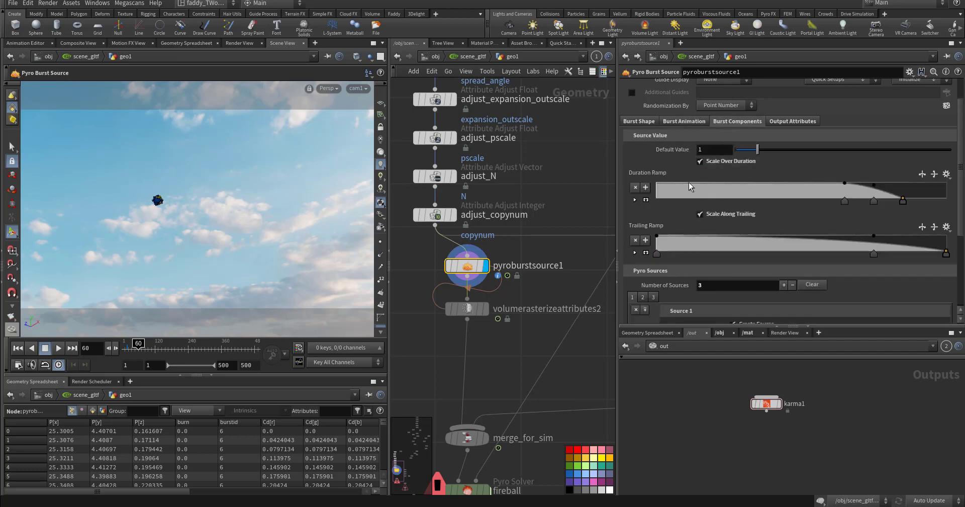
click(774, 123)
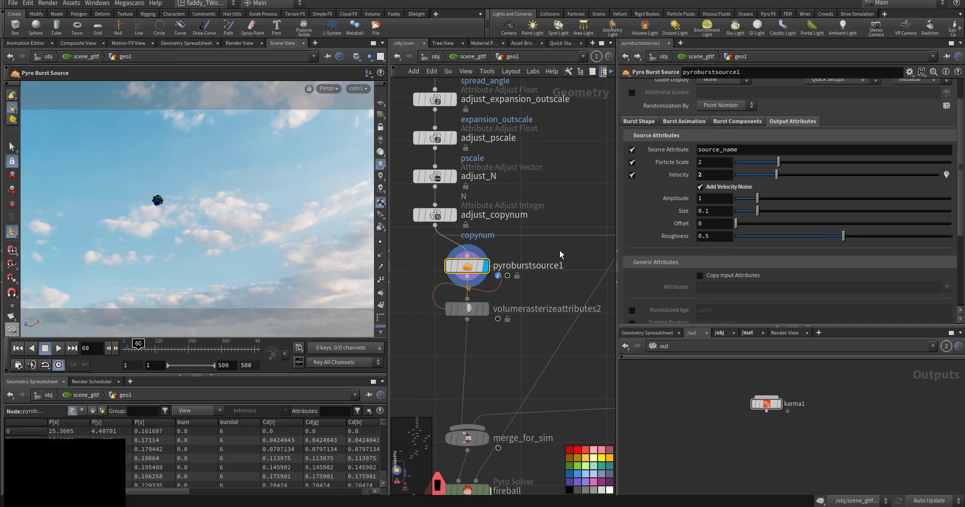
Step: Display volumerasterizeattributes2 below pyroburstsource1 and return to the first frame to inspect its rasterized attributes
middle_drag(558, 248, 569, 180)
mouse_move(514, 241)
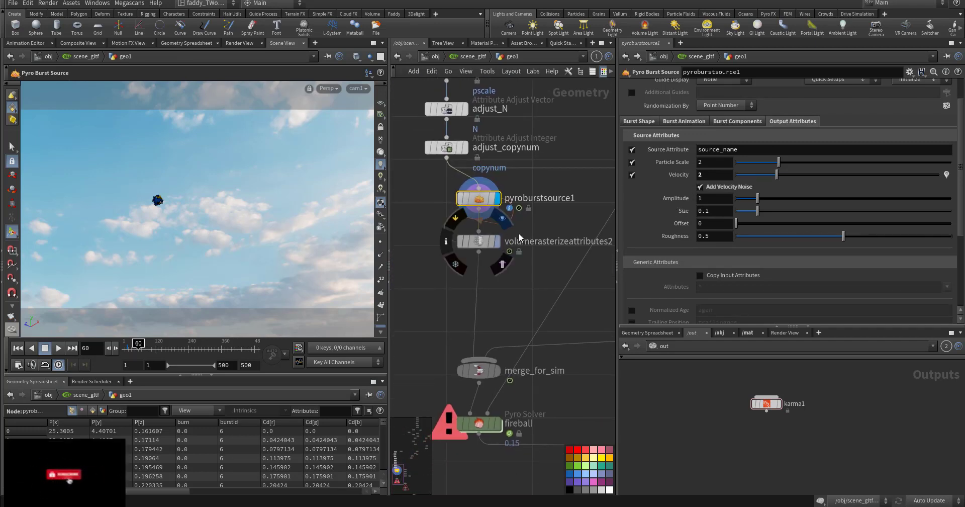
click(496, 241)
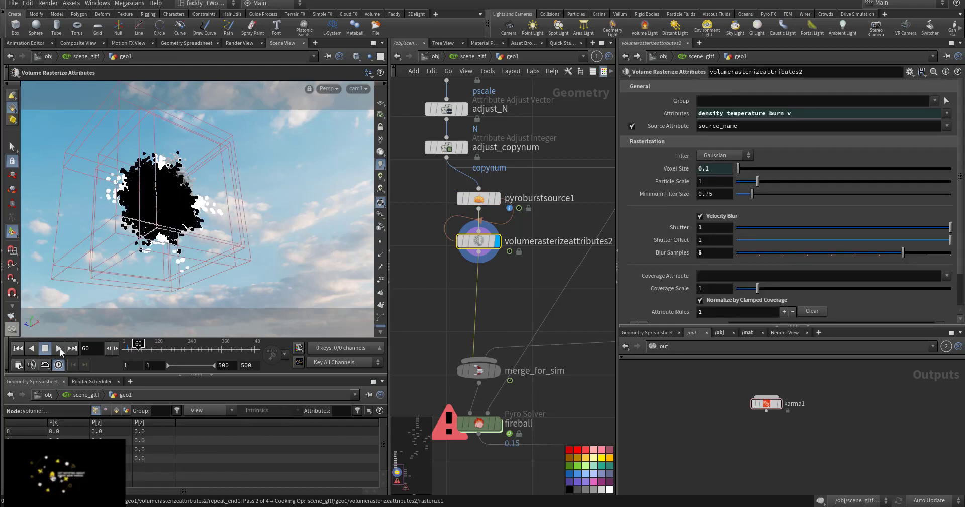
key(ctrl+Up)
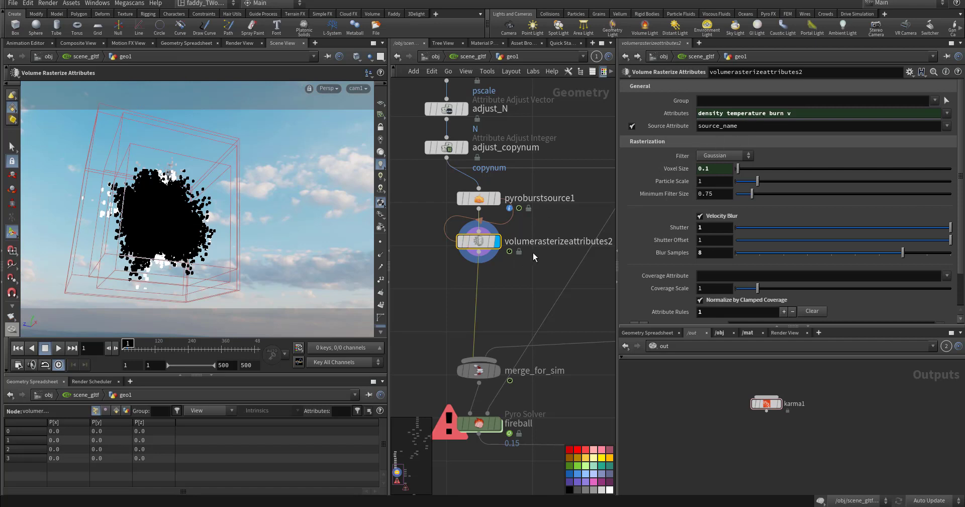
click(773, 115)
Step: Examine the three pyro sources defined in the burst components of pyroburstsource1
click(479, 198)
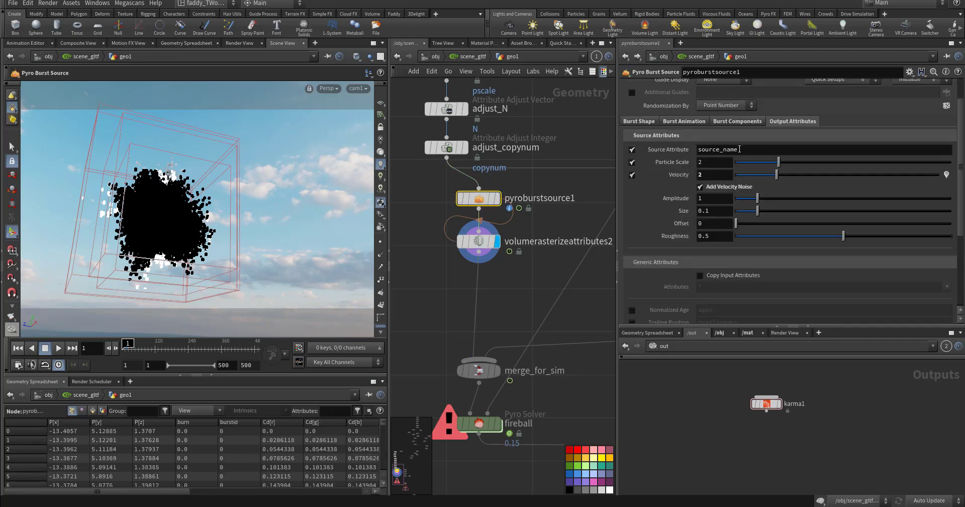
click(736, 122)
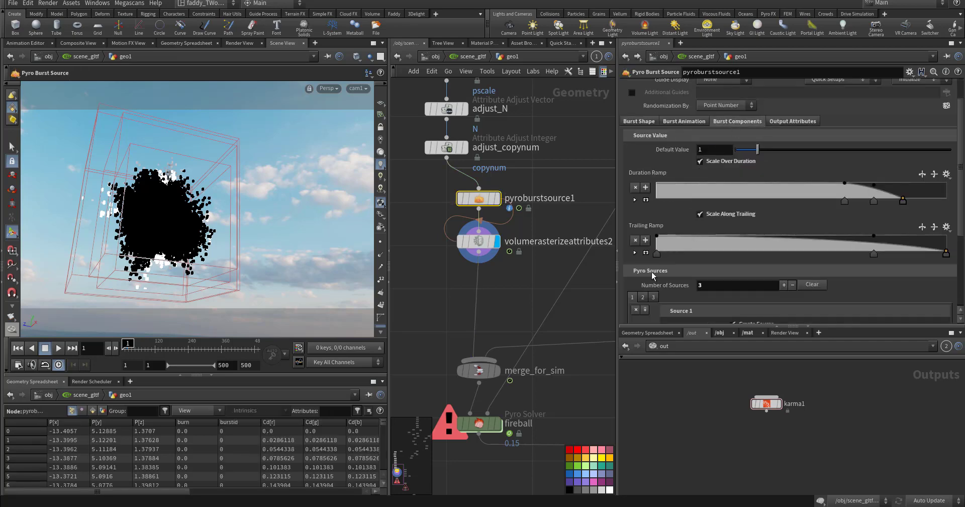
scroll(683, 279, down, 4)
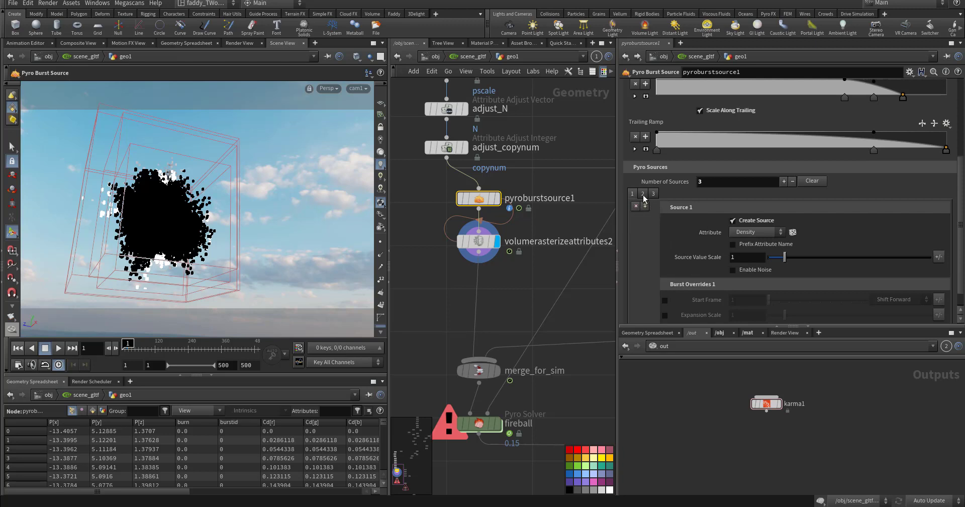
click(643, 194)
click(654, 194)
Step: Display pyrotrailpath1, play its trail animation, and return to the first frame
middle_drag(589, 190, 486, 175)
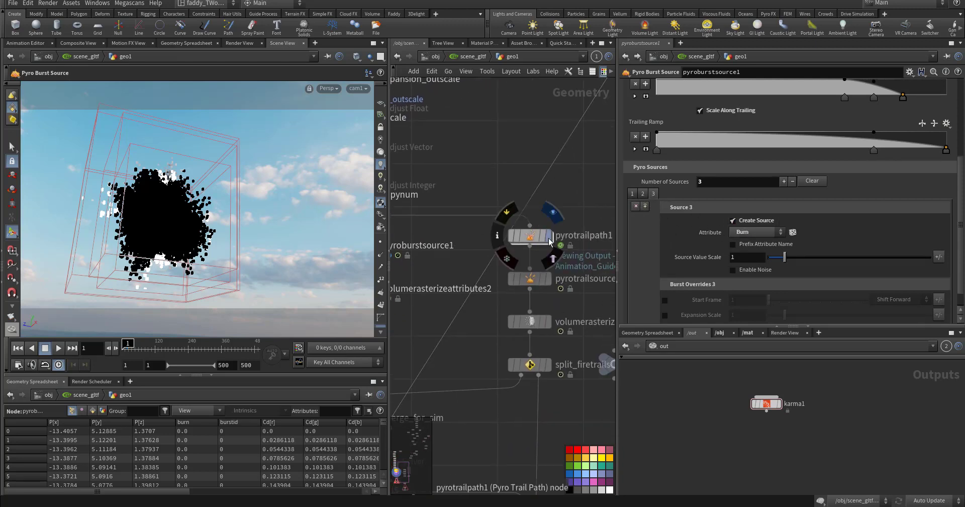
click(548, 240)
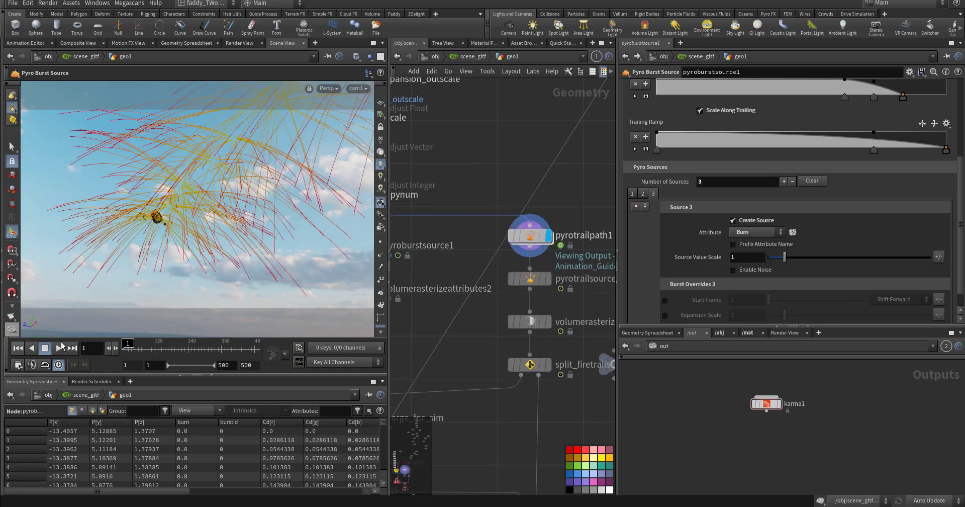
click(60, 348)
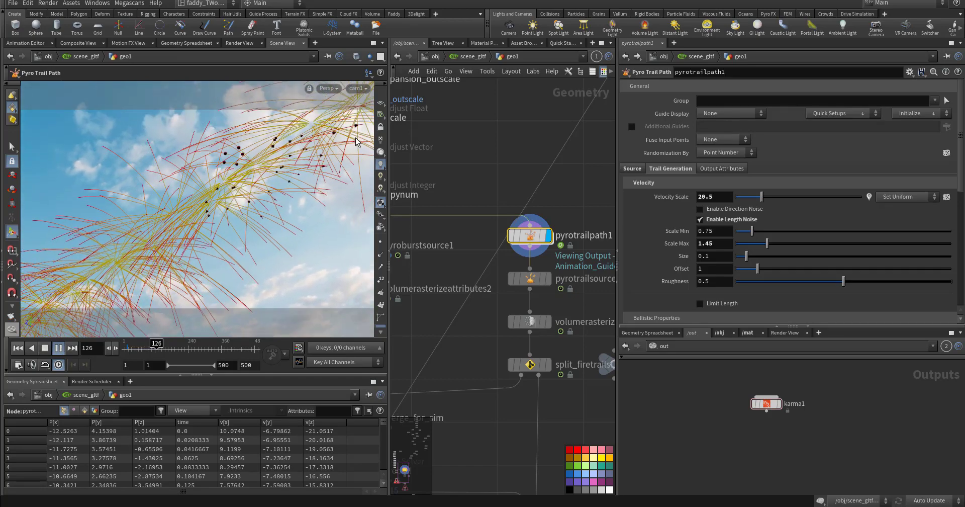
click(45, 347)
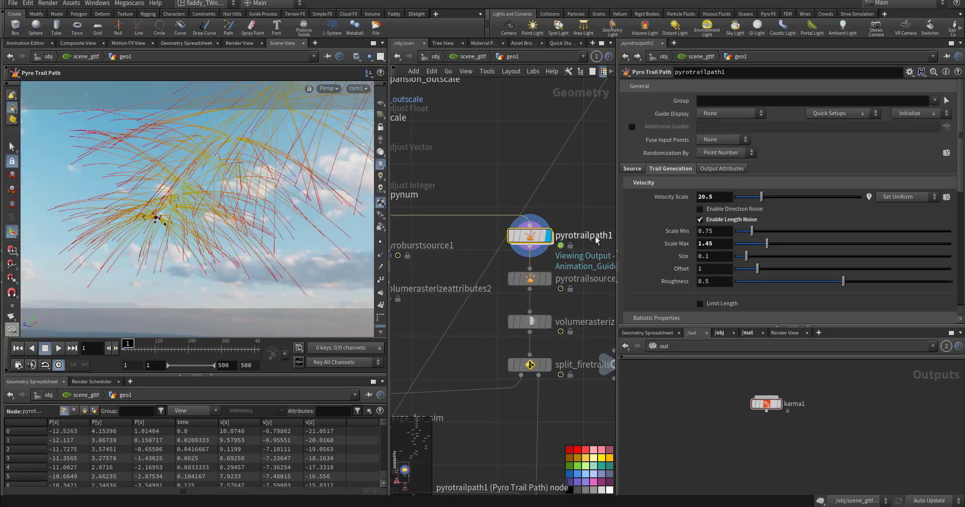
Step: Examine the velocity scale, output attributes, and source shape and trail distribution settings of pyrotrailpath1
drag(693, 197, 656, 229)
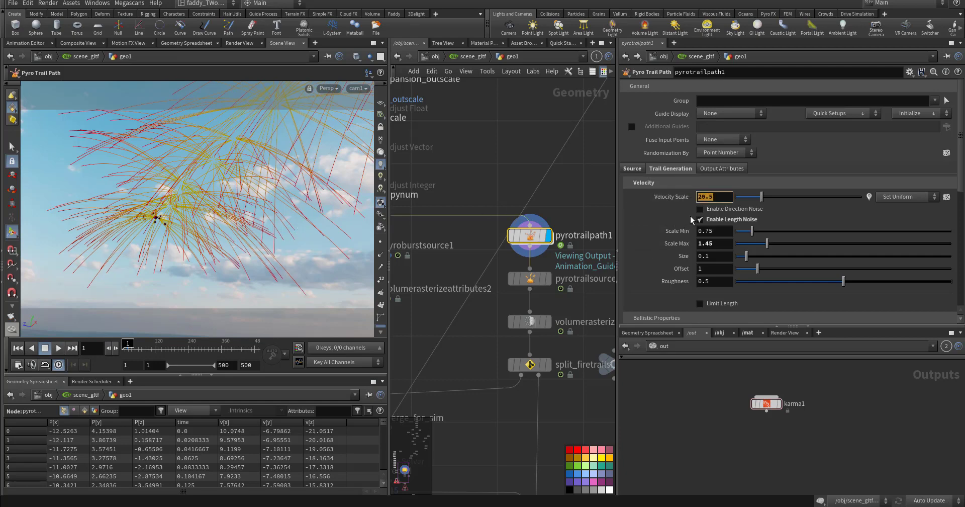
click(709, 170)
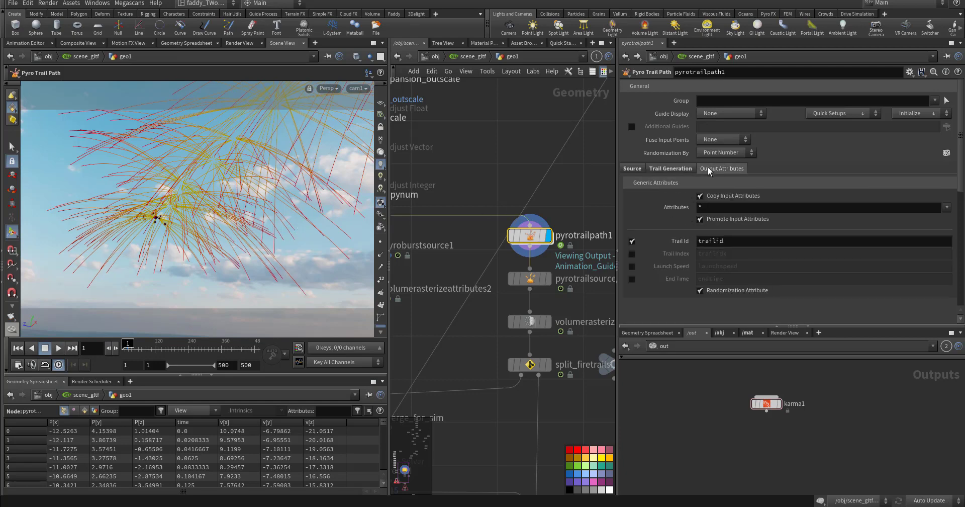
click(678, 170)
scroll(678, 201, down, 2)
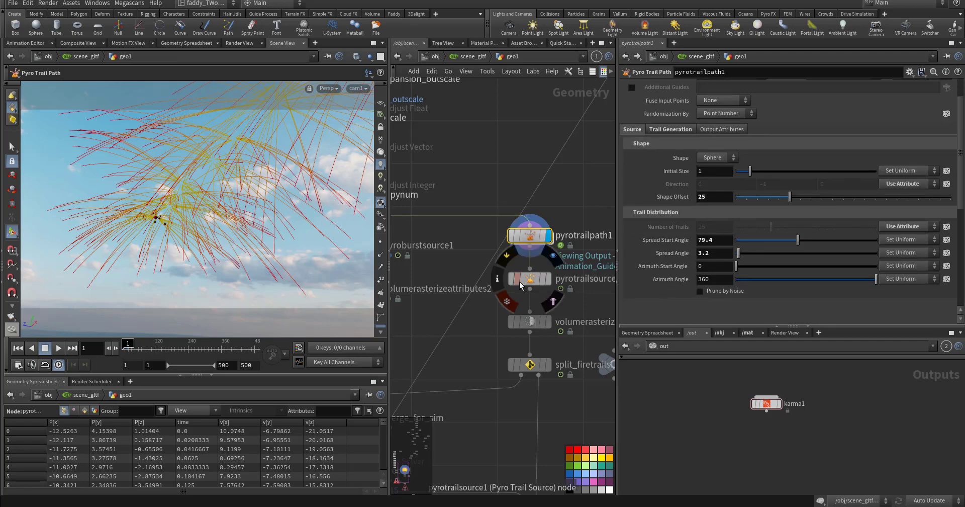
Step: Display pyrotrailsource1 to check its two pyro sources, and play its animation before returning to the first frame
click(548, 278)
click(532, 279)
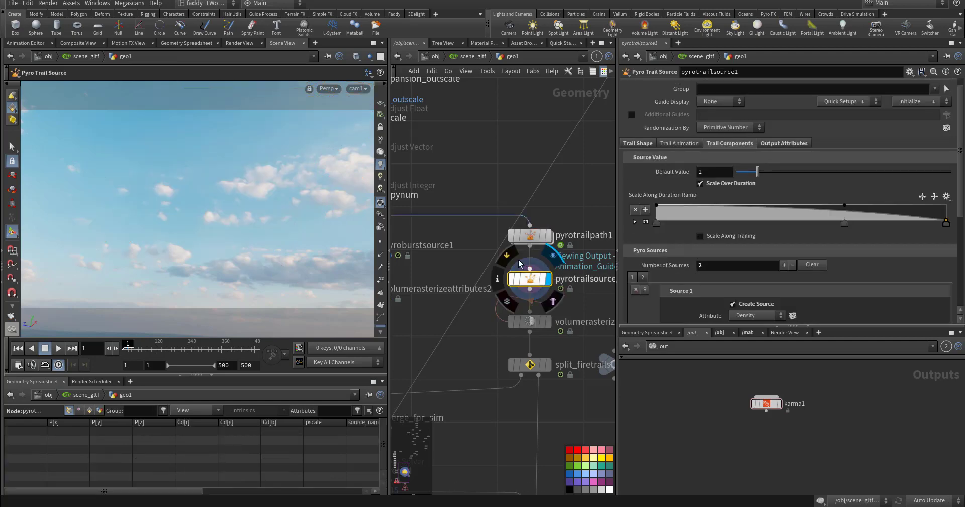
scroll(681, 299, down, 1)
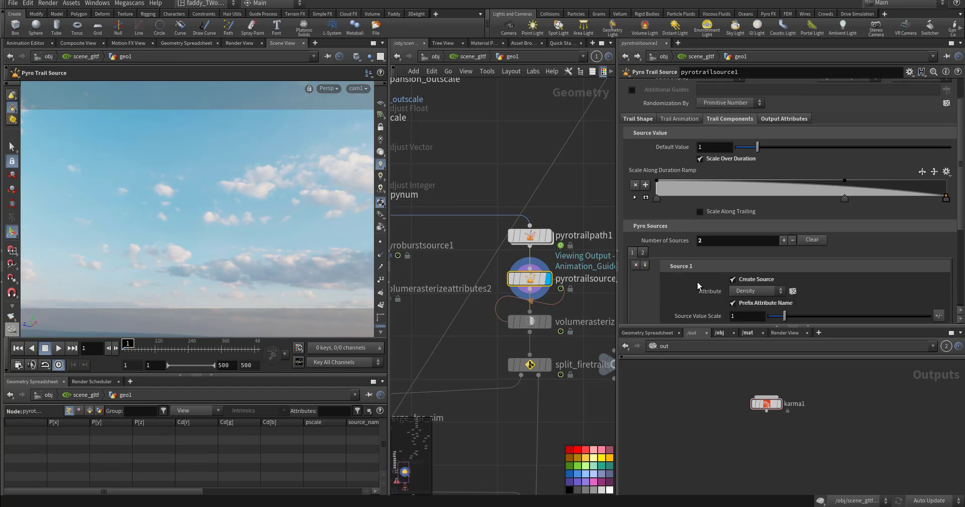
click(644, 252)
click(59, 348)
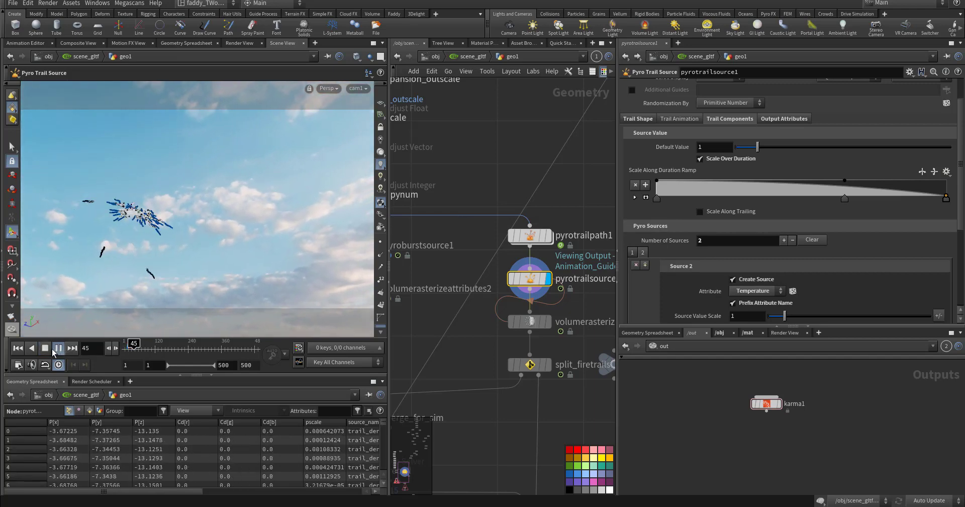
click(17, 347)
Step: Show the split_firetrails node and inspect its trail_temperature group expression
middle_drag(476, 343, 466, 253)
middle_drag(478, 321, 448, 271)
click(537, 185)
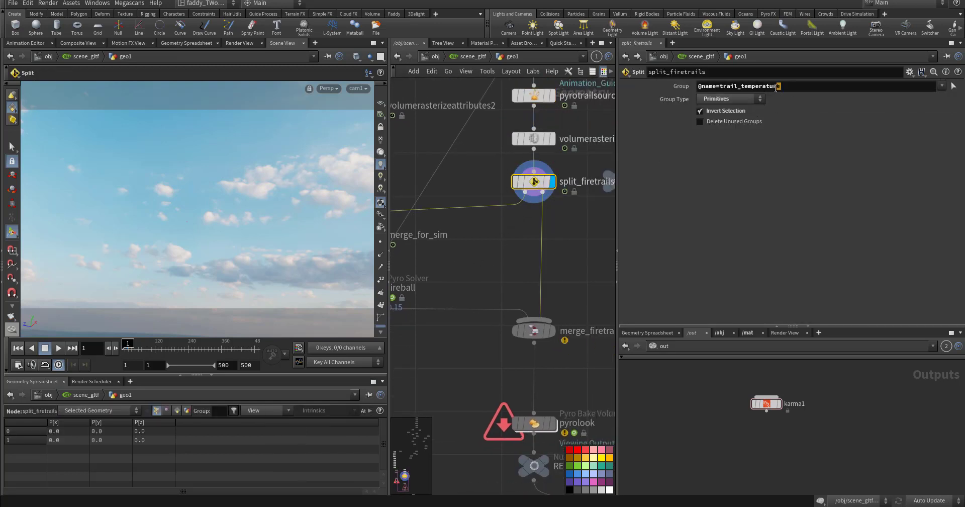
drag(777, 88, 724, 88)
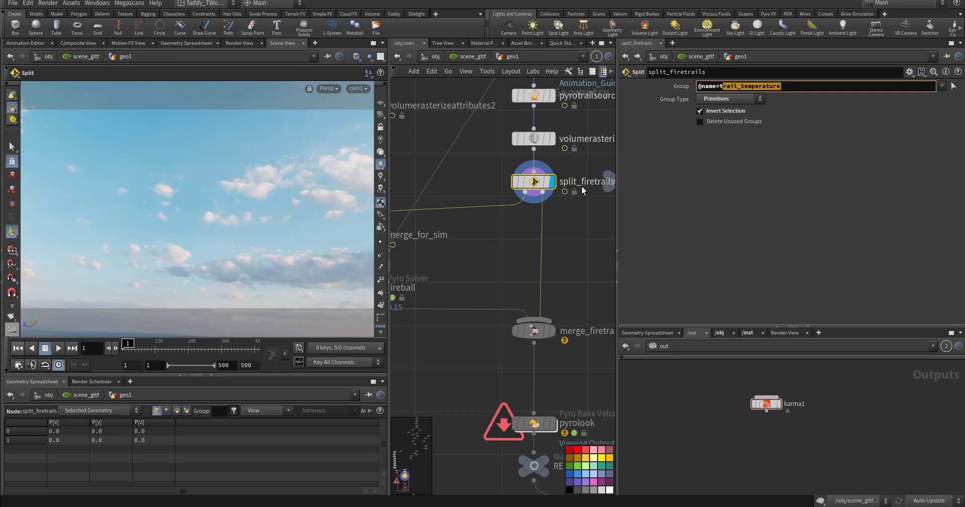
Step: Display the fireball Pyro Solver below merge_for_sim and rename it explosion
middle_drag(429, 229, 494, 218)
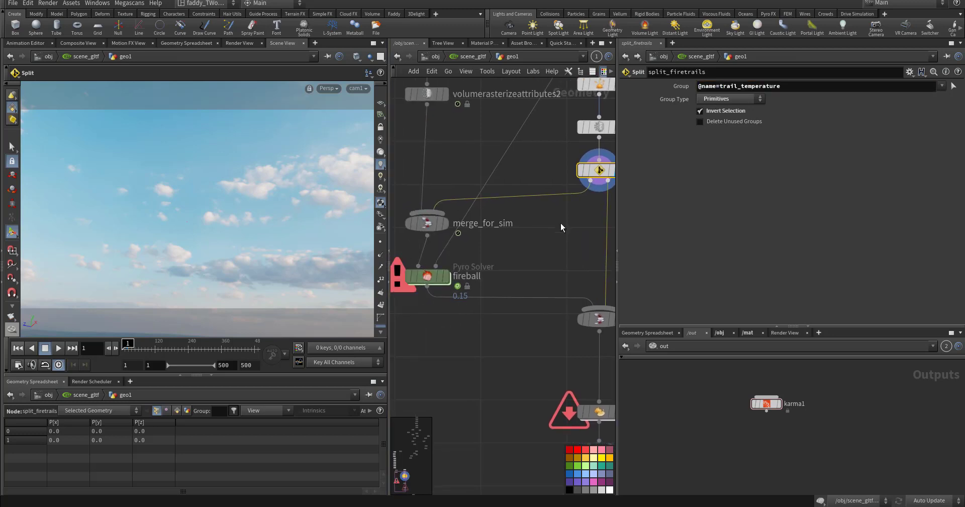
middle_drag(578, 230, 548, 217)
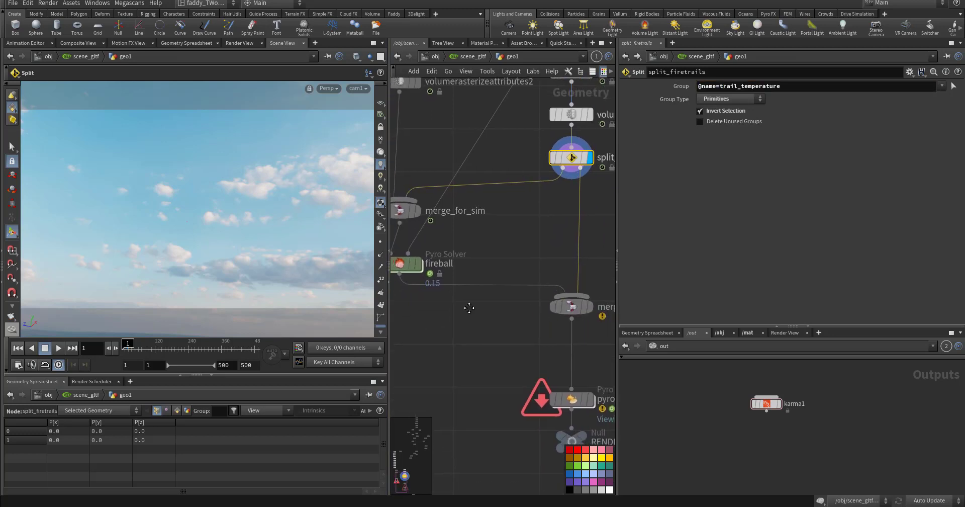
middle_drag(437, 276, 496, 263)
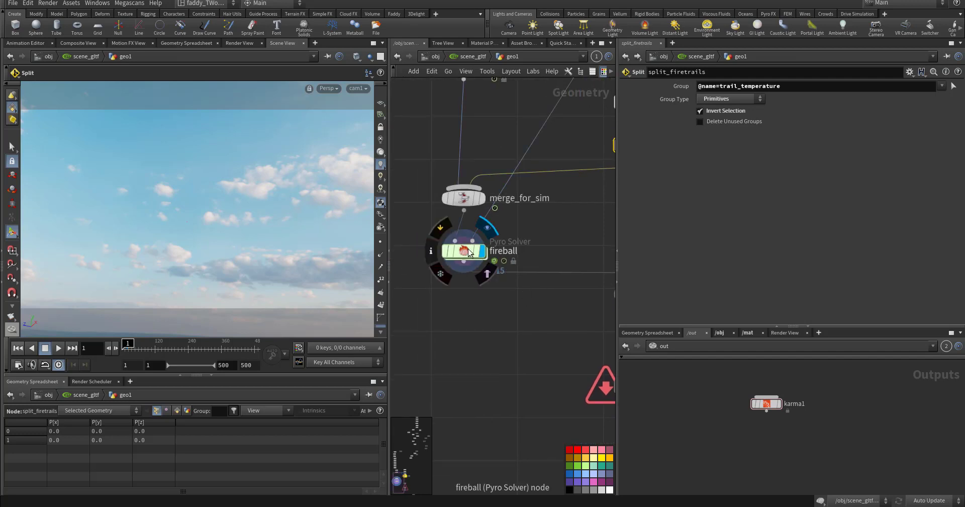
click(482, 250)
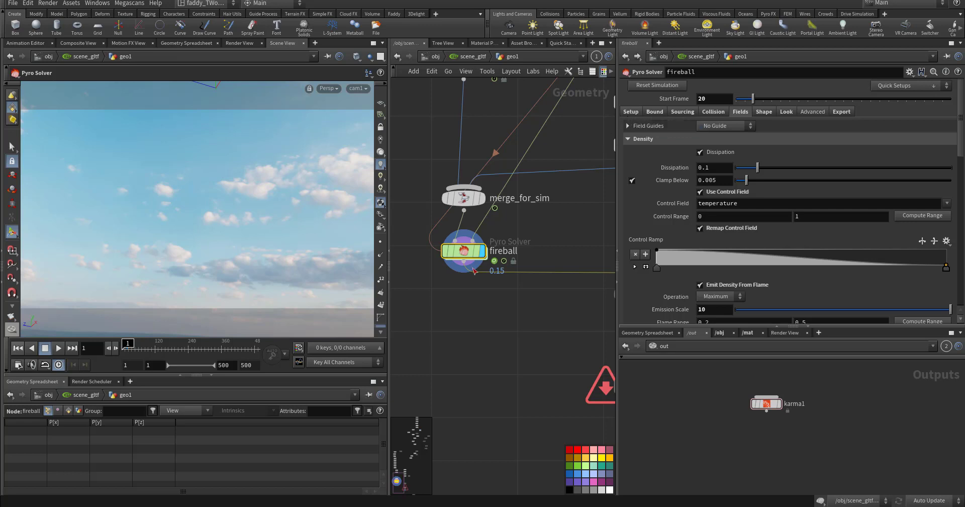
double_click(506, 251)
text(explosion)
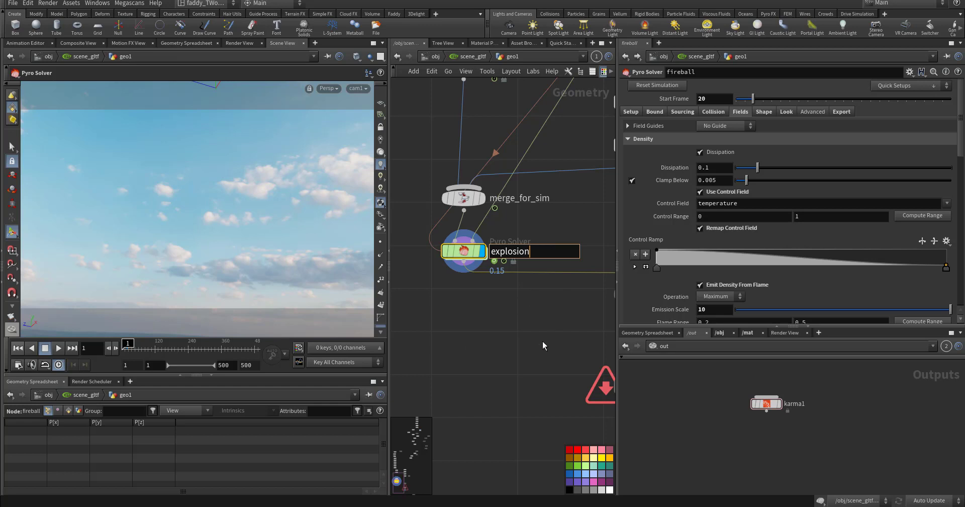
key(Return)
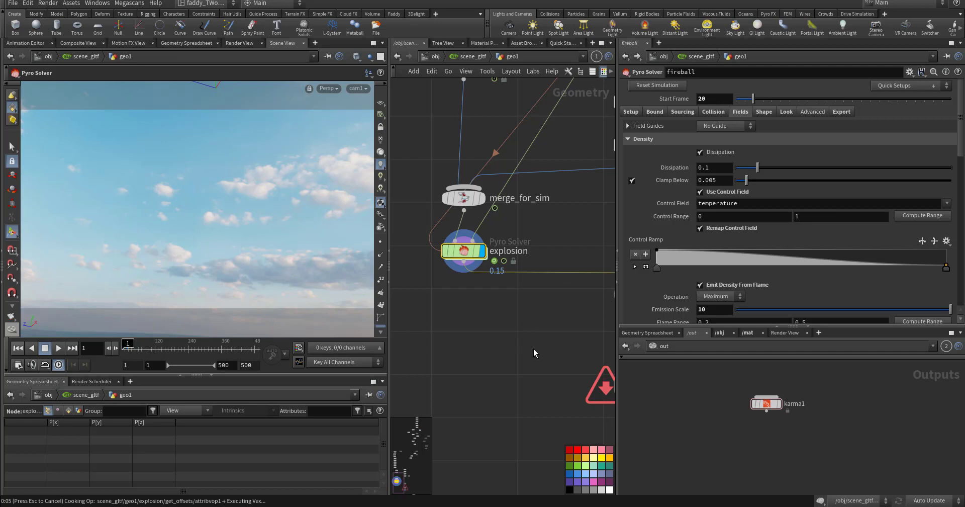
Step: Dismiss the Houdini Console and review the explosion solver's setup settings, including voxel size, and its bounds
click(631, 112)
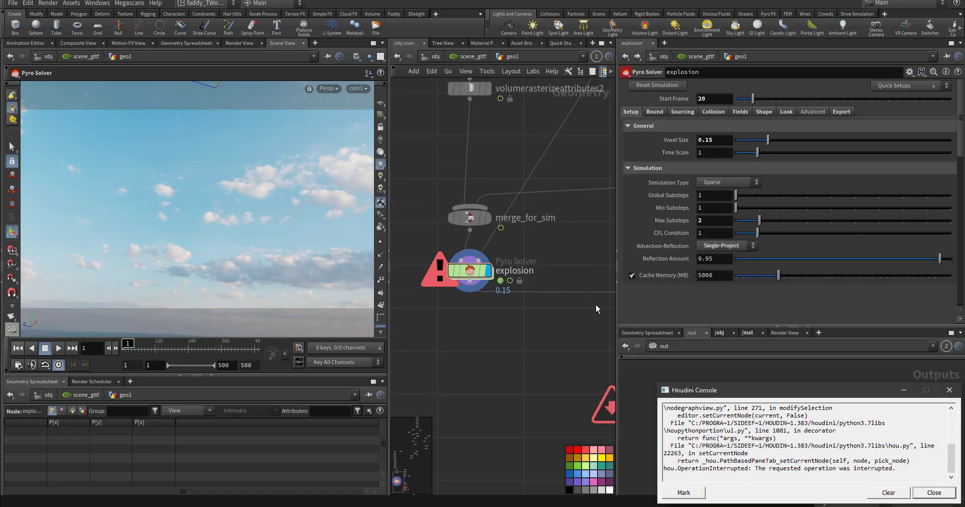
click(934, 493)
middle_drag(554, 349, 554, 373)
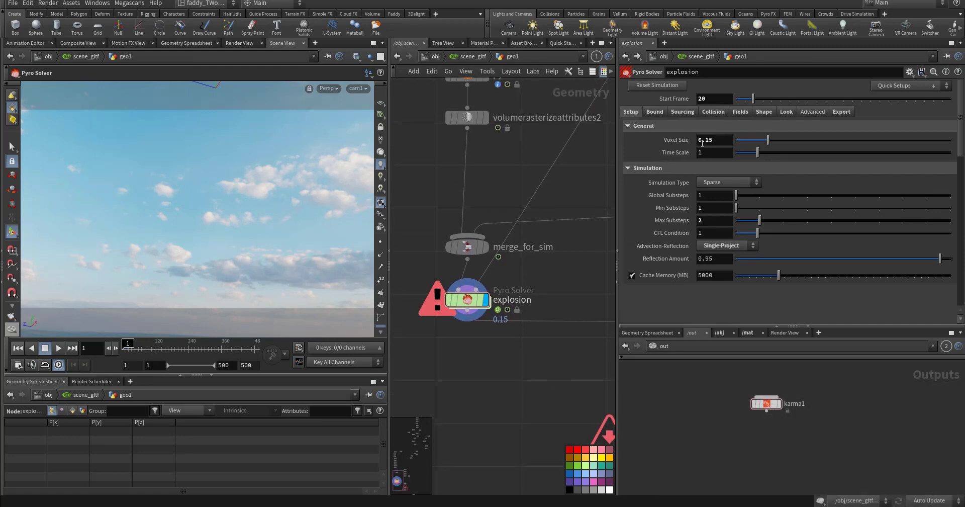
click(722, 140)
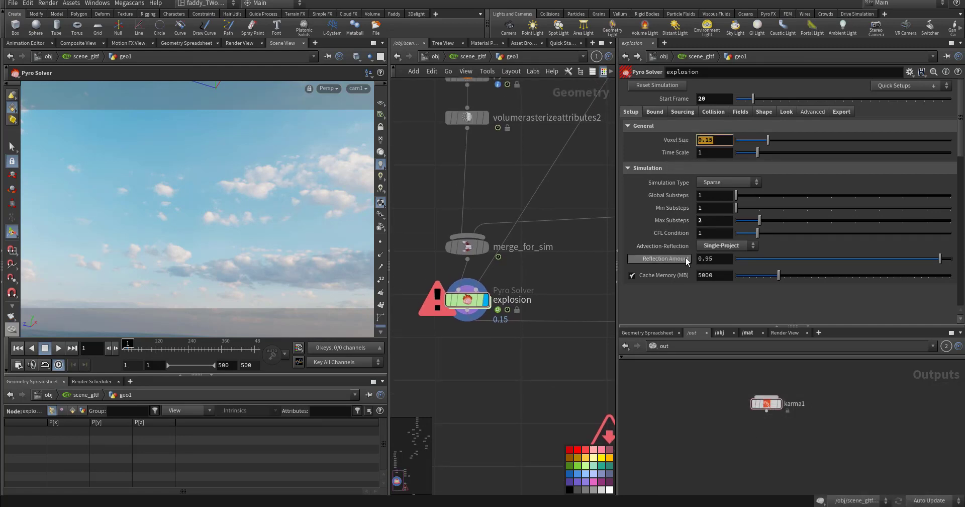
click(655, 111)
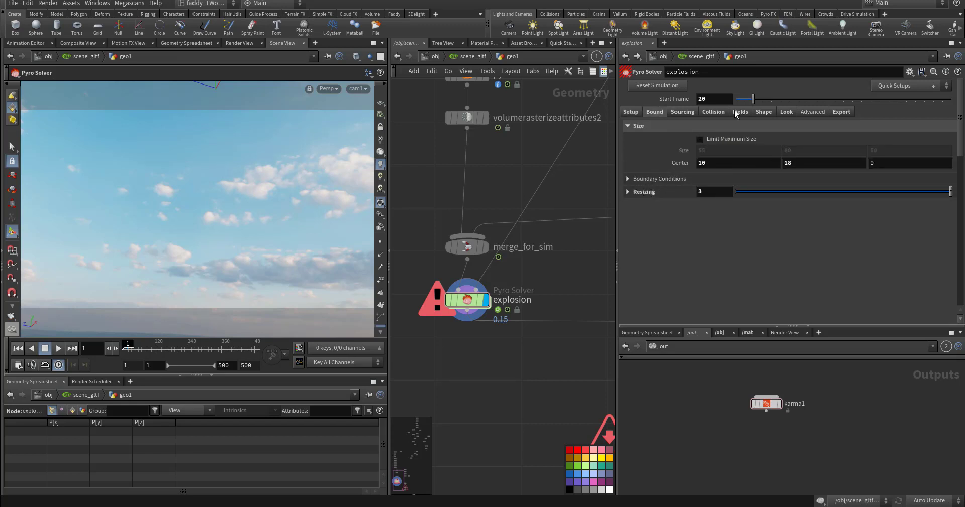
Step: Examine the explosion solver's source volumes, comparing the operations, target fields and source scales for density, temperature and burn
click(684, 111)
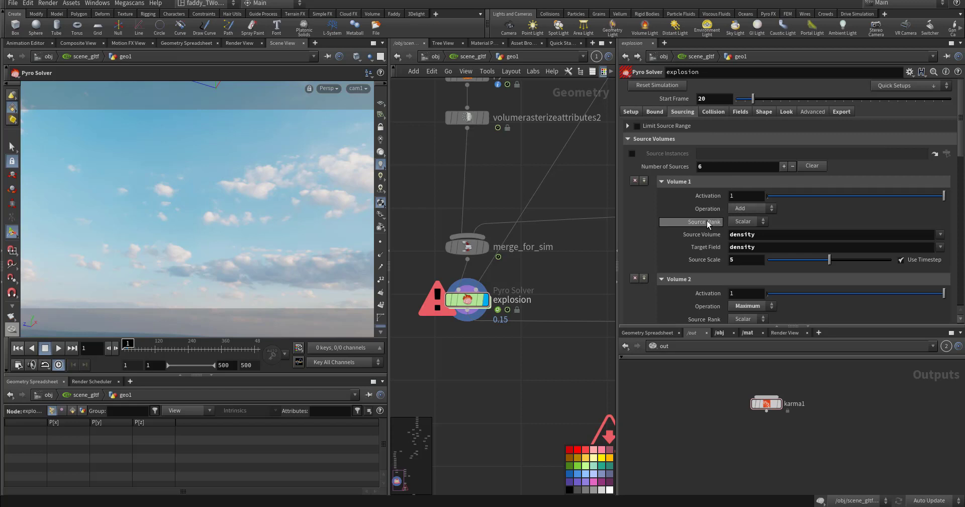
scroll(684, 231, down, 5)
scroll(684, 231, down, 2)
click(746, 232)
scroll(682, 222, down, 2)
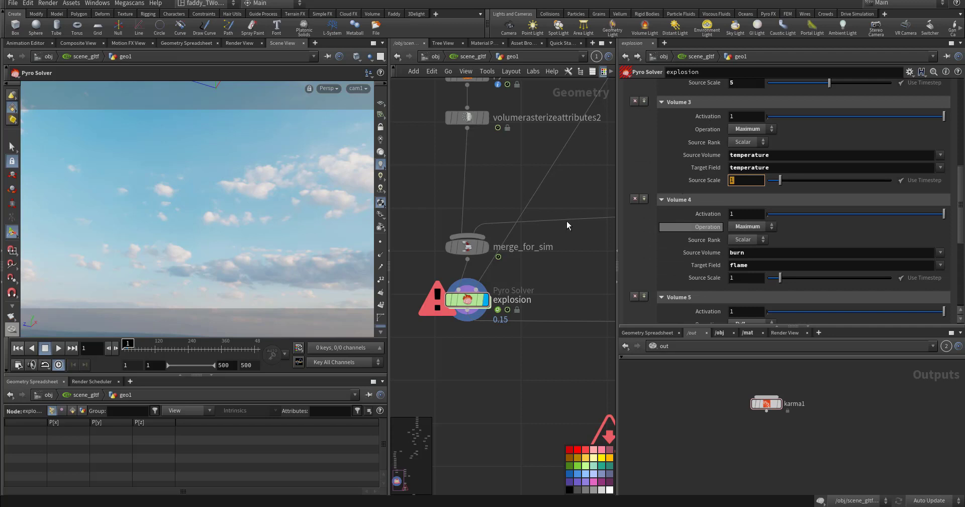
scroll(595, 283, up, 2)
scroll(604, 272, down, 5)
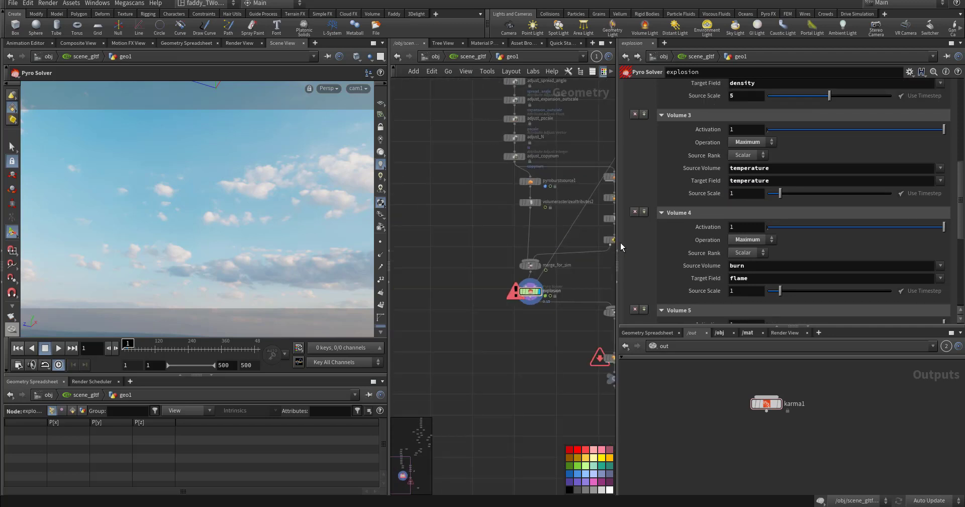
scroll(674, 229, up, 3)
scroll(674, 228, up, 6)
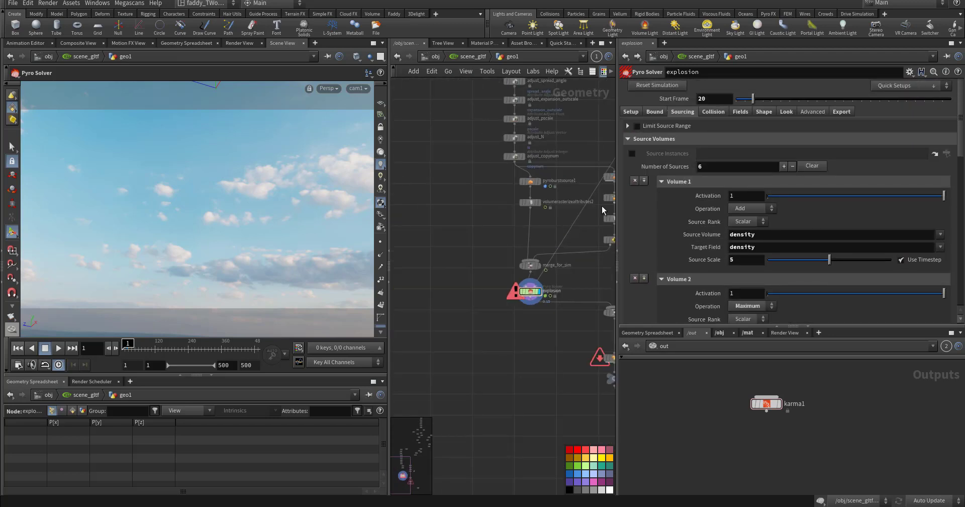
middle_drag(578, 161, 526, 218)
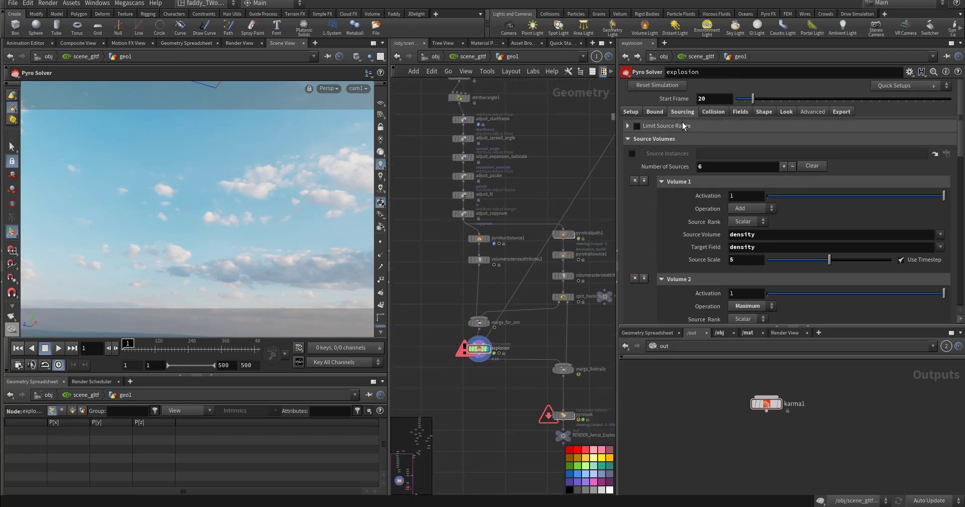
Step: Review the explosion solver's collision settings and inspect the distance VDB and velocity surface attribute on vdbfrompolygons1
click(715, 112)
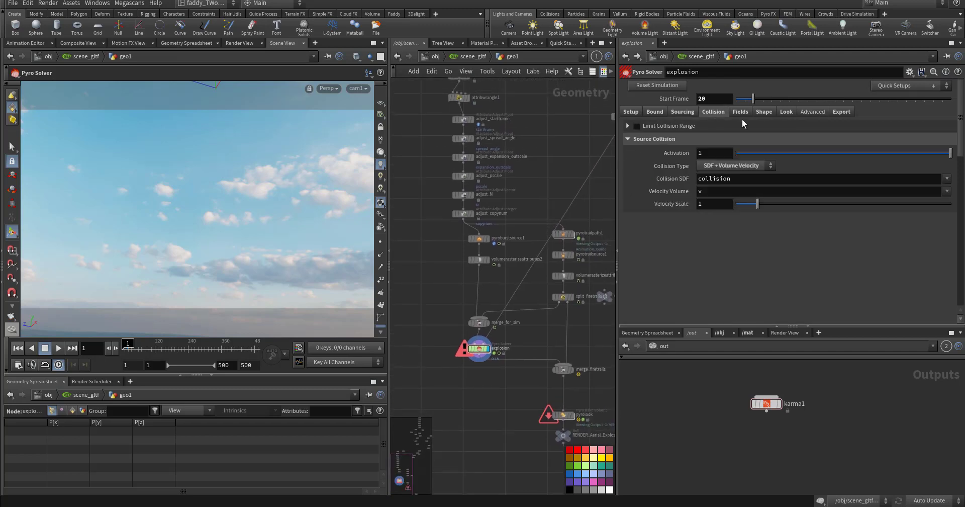
double_click(725, 180)
middle_drag(550, 331, 483, 359)
middle_drag(573, 233, 551, 288)
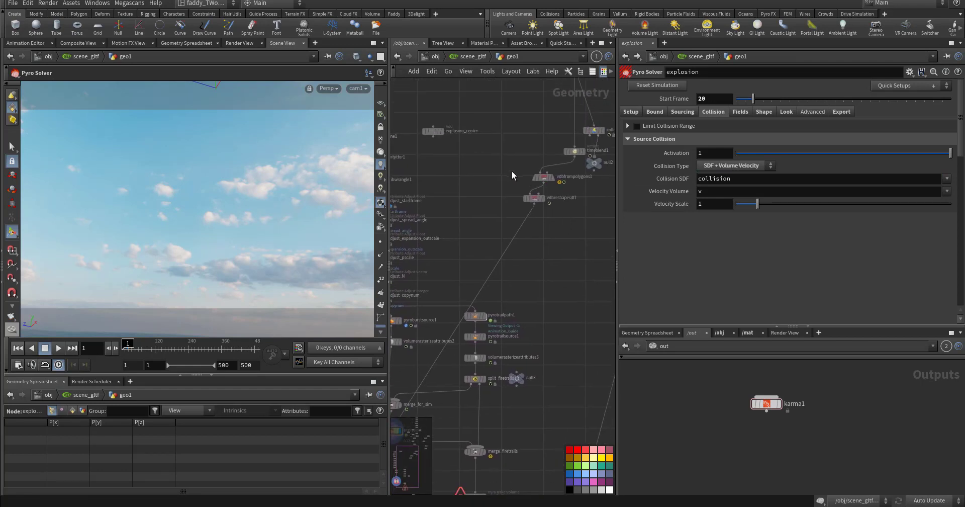
drag(568, 188, 573, 186)
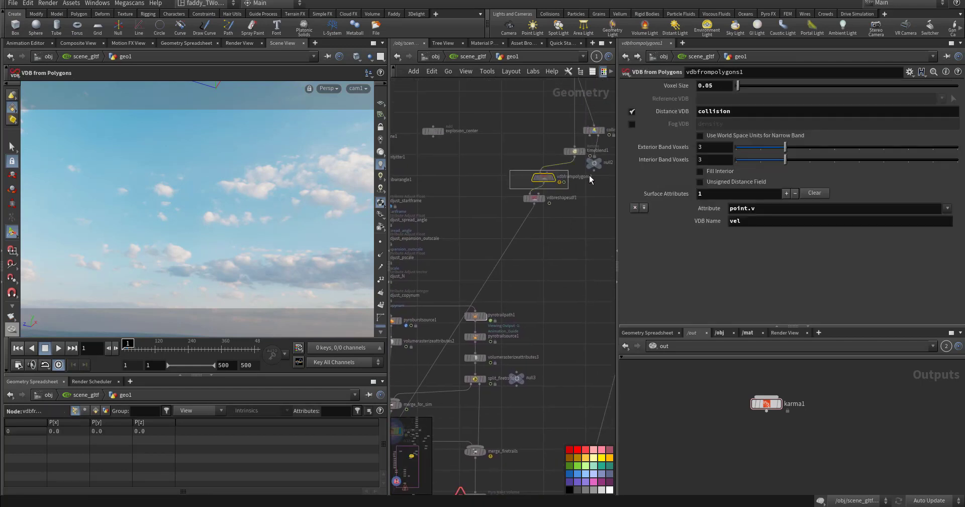
double_click(735, 113)
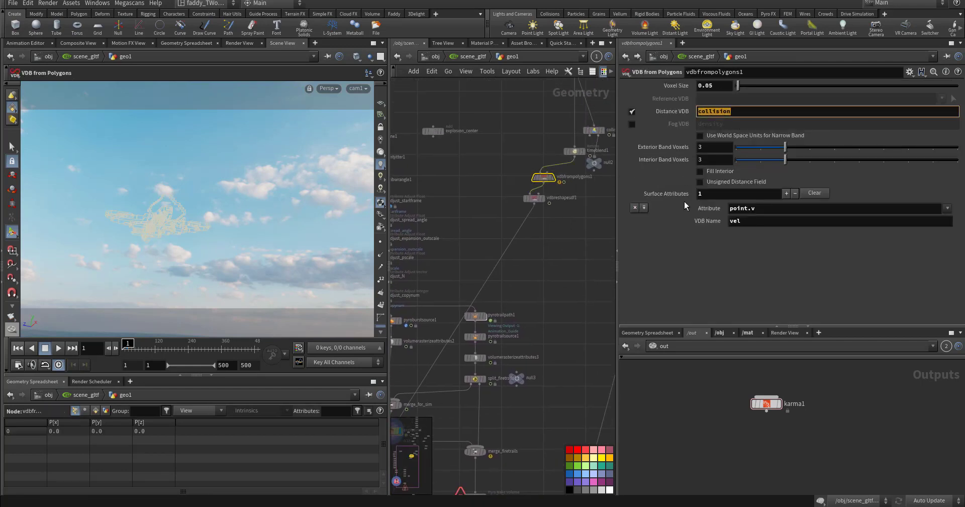
double_click(753, 208)
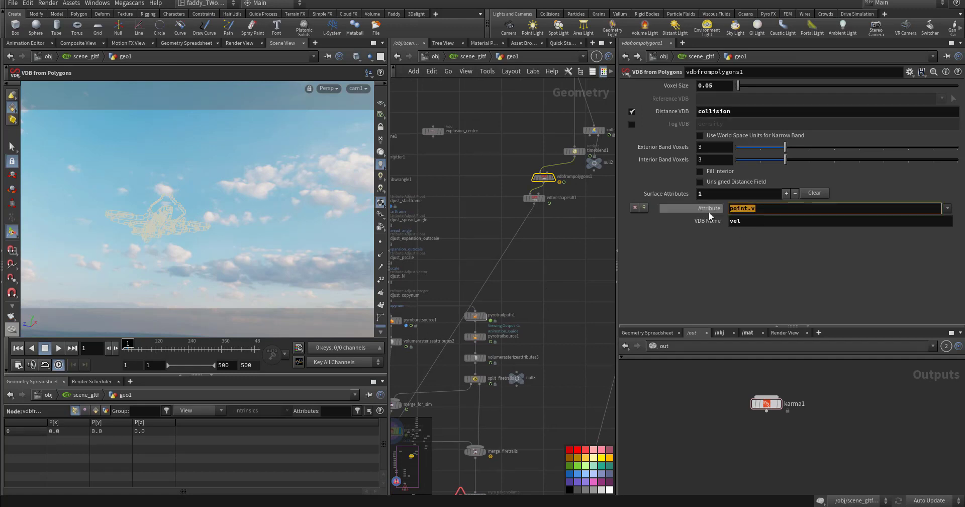
double_click(756, 222)
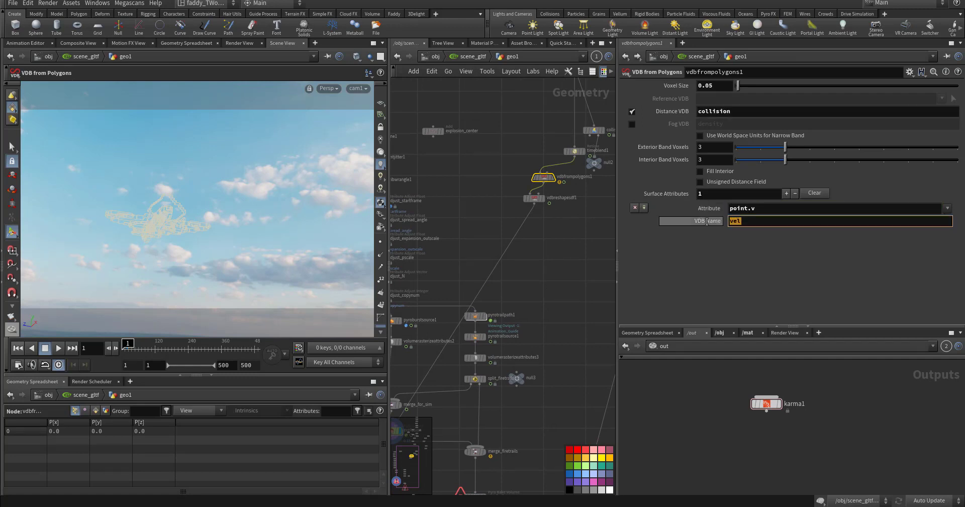
click(947, 208)
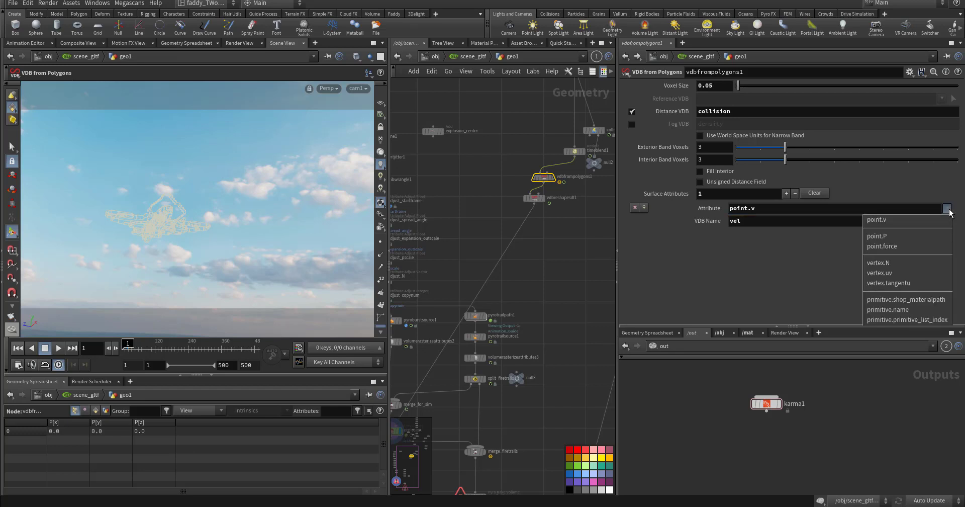
click(949, 210)
Step: Return to the explosion solver and check its collision SDF name and velocity scale
middle_drag(557, 270, 576, 201)
middle_drag(569, 249, 574, 179)
click(411, 296)
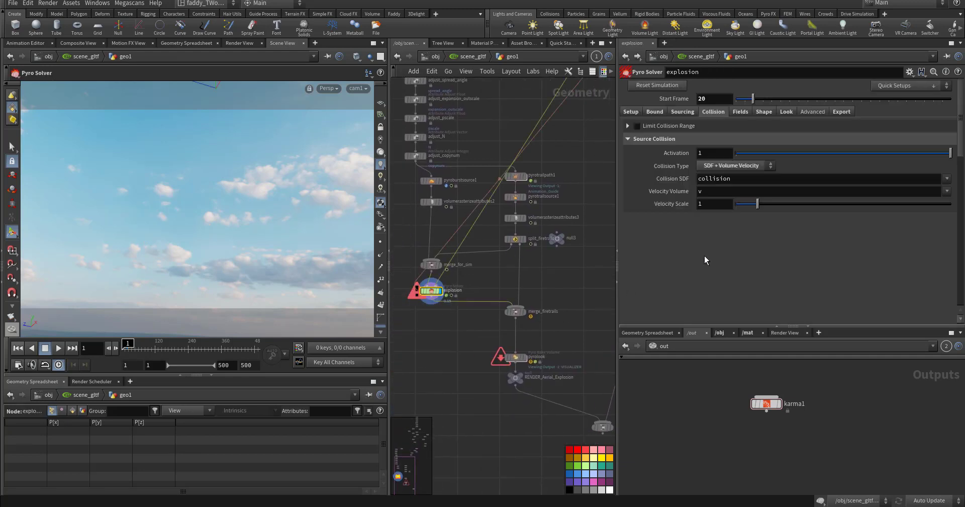
drag(733, 178, 678, 180)
drag(711, 206, 693, 204)
Step: Examine the explosion solver's field settings for density dissipation, flame-driven density emission, temperature and flame
click(744, 111)
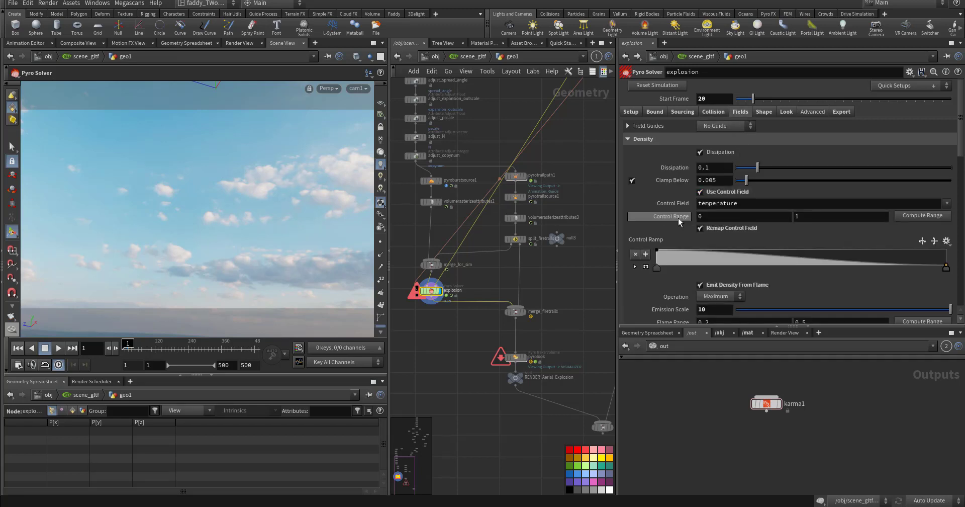
scroll(679, 224, down, 2)
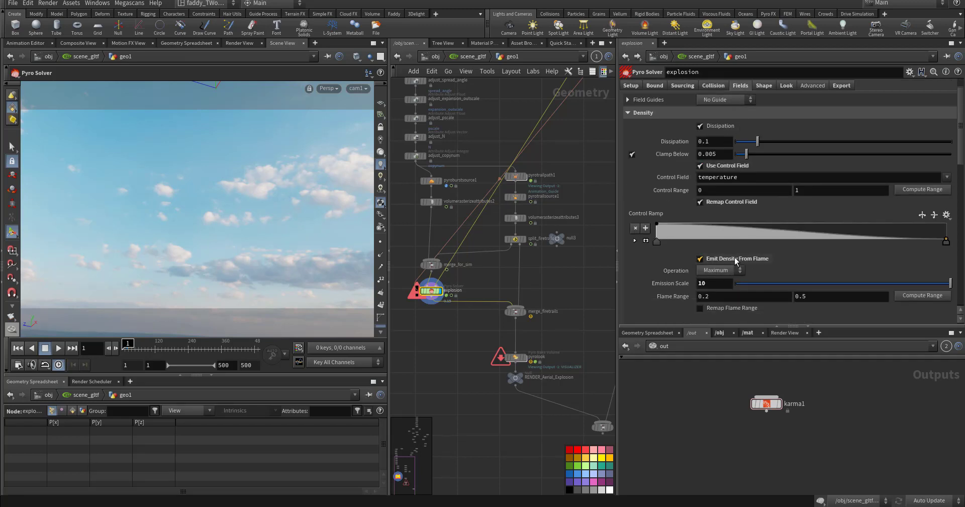
scroll(677, 276, down, 3)
drag(711, 246, 689, 246)
scroll(665, 270, down, 6)
scroll(668, 269, down, 8)
scroll(644, 222, up, 16)
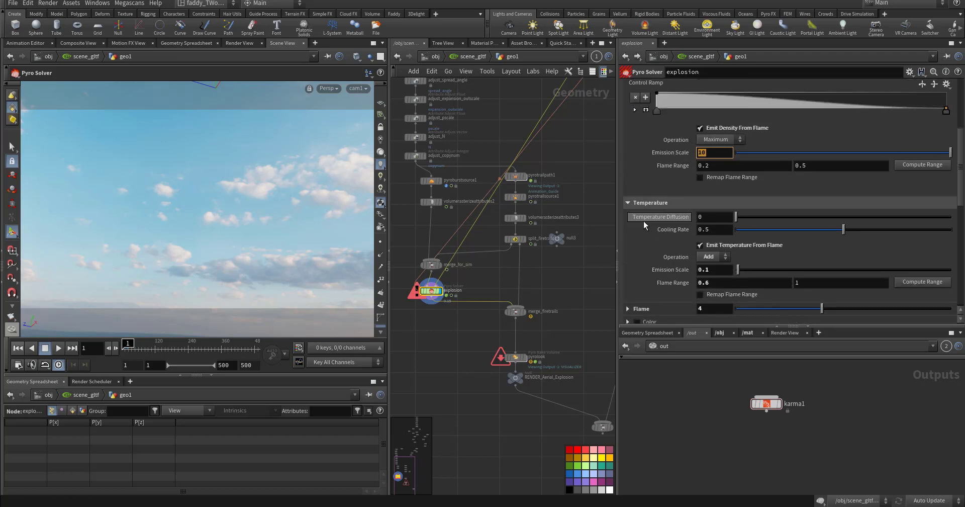
scroll(654, 214, up, 3)
Step: Review the explosion solver's shaping forces, including buoyancy, wind and turbulence, and its smoke and fire look settings
click(763, 112)
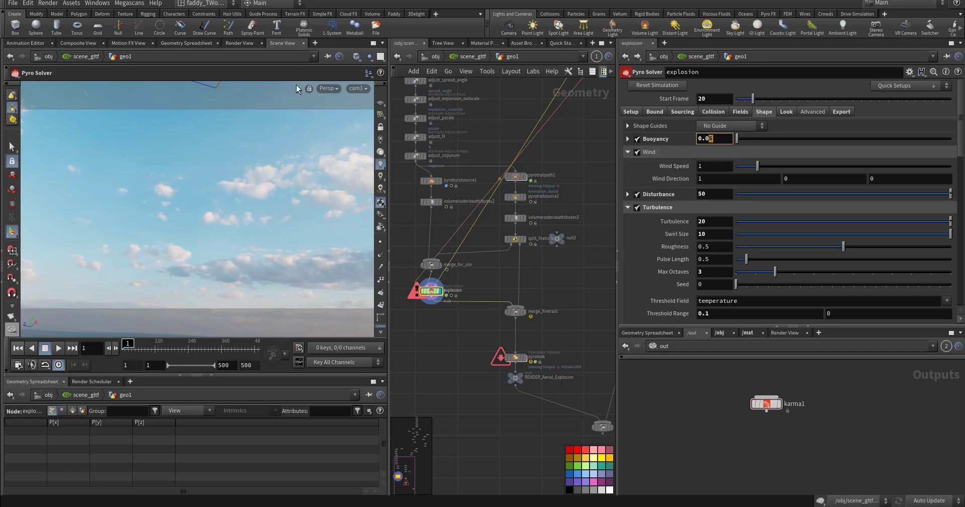
double_click(701, 221)
scroll(686, 280, down, 3)
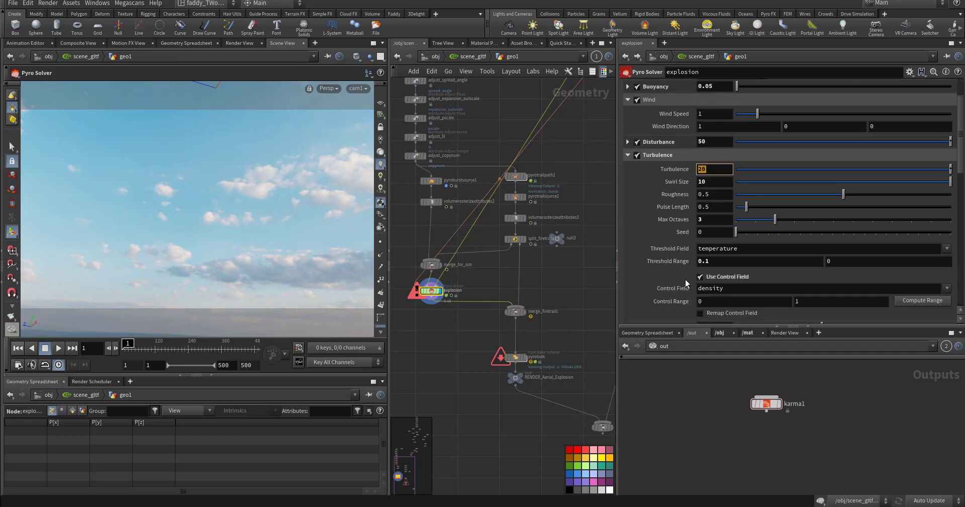
double_click(715, 114)
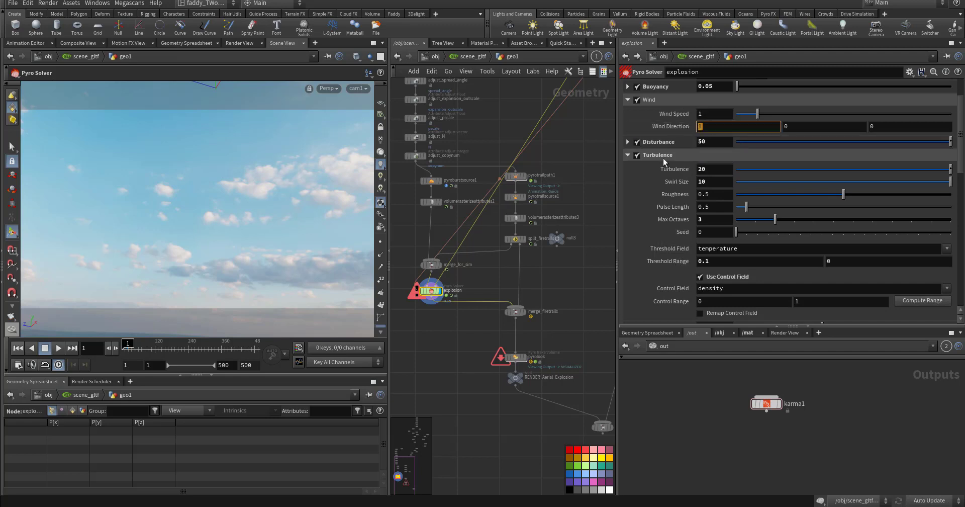
scroll(657, 255, down, 4)
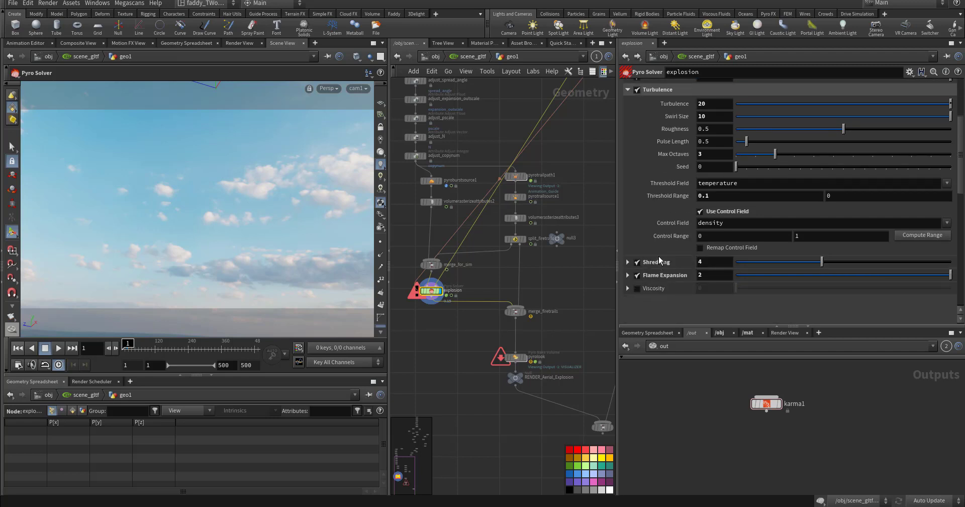
scroll(671, 261, up, 7)
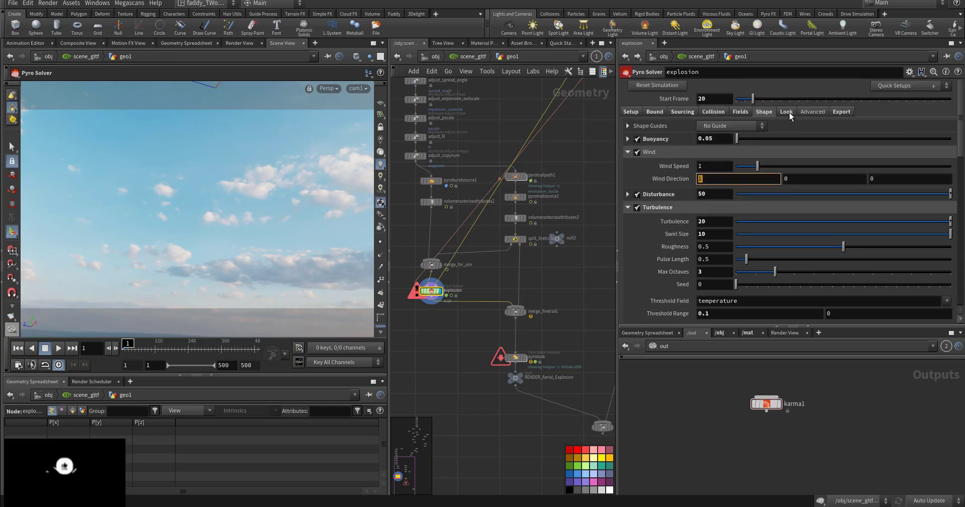
click(787, 112)
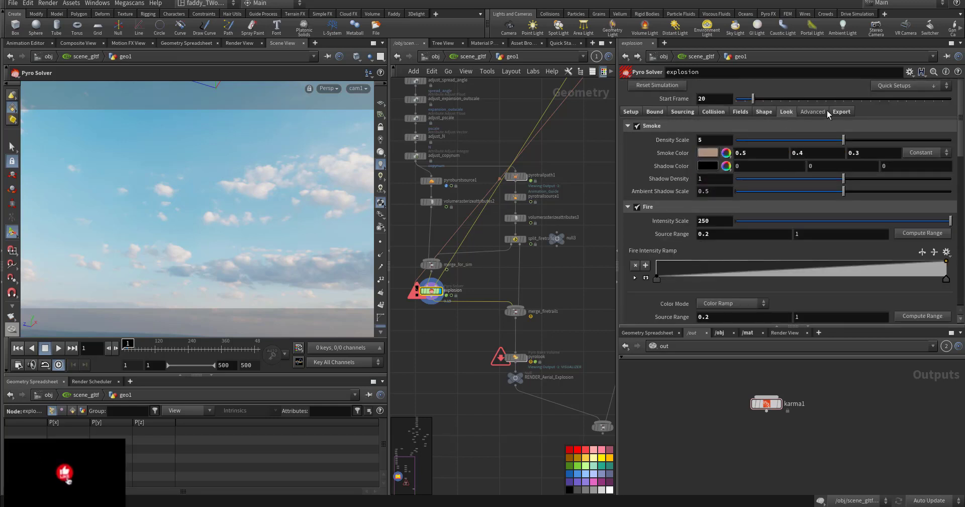
Step: Display the explosion solver's result at frame 24 and inspect the fireball up close from several angles
middle_drag(451, 344, 421, 315)
mouse_move(453, 314)
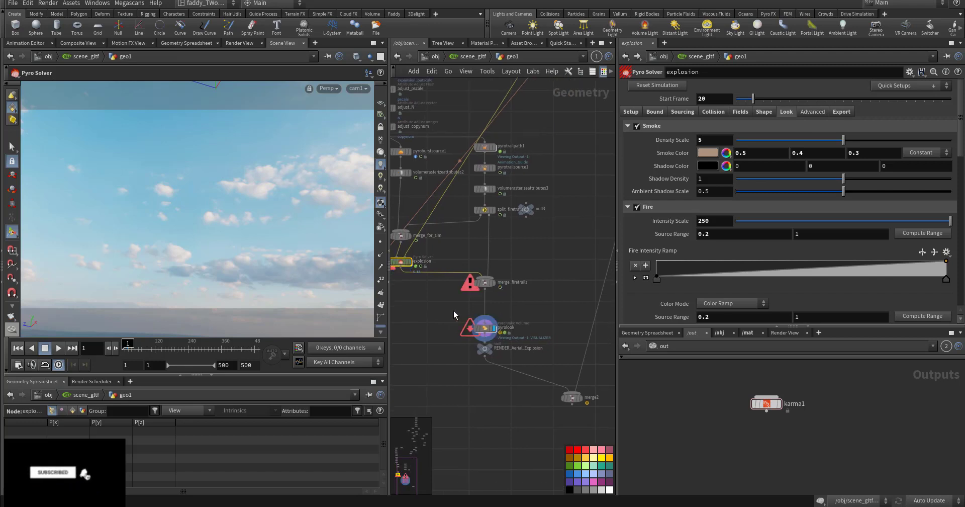
middle_drag(414, 294, 456, 306)
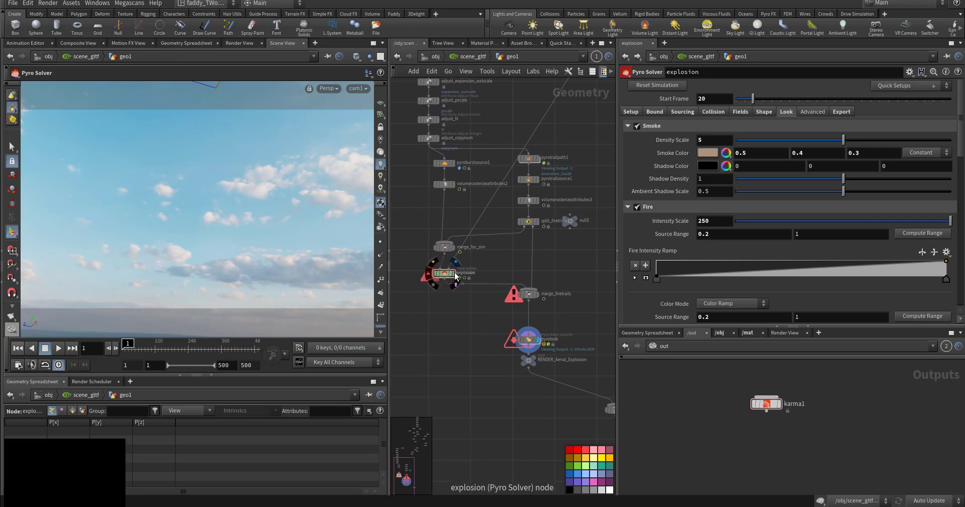
mouse_move(456, 268)
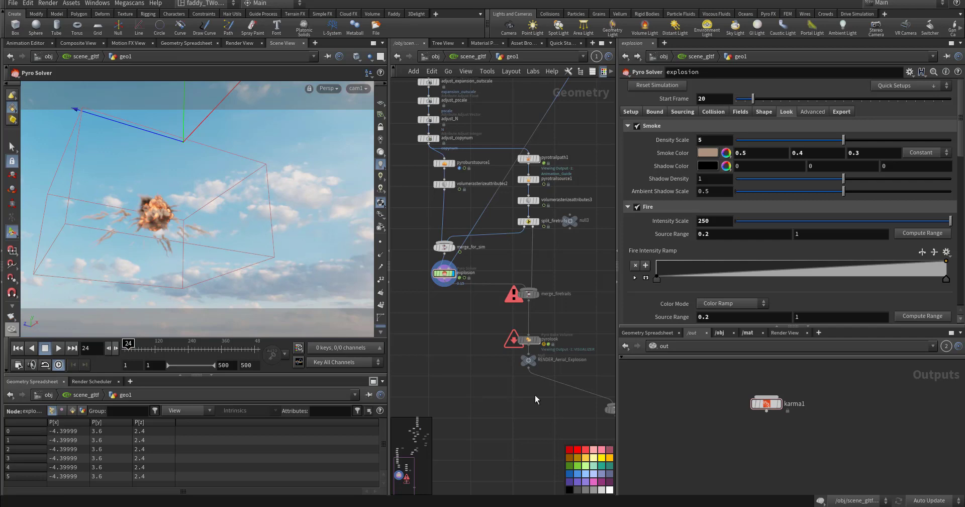
key(Escape)
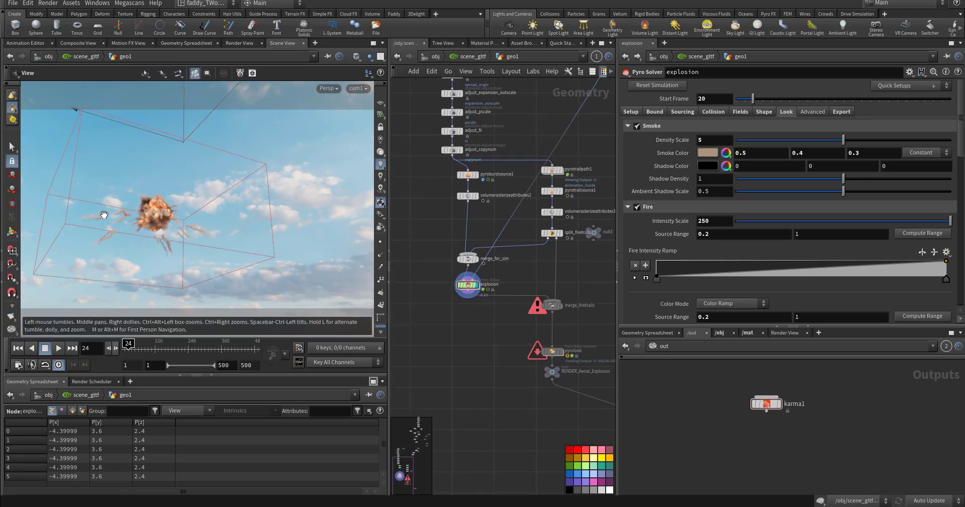
right_drag(142, 219, 315, 211)
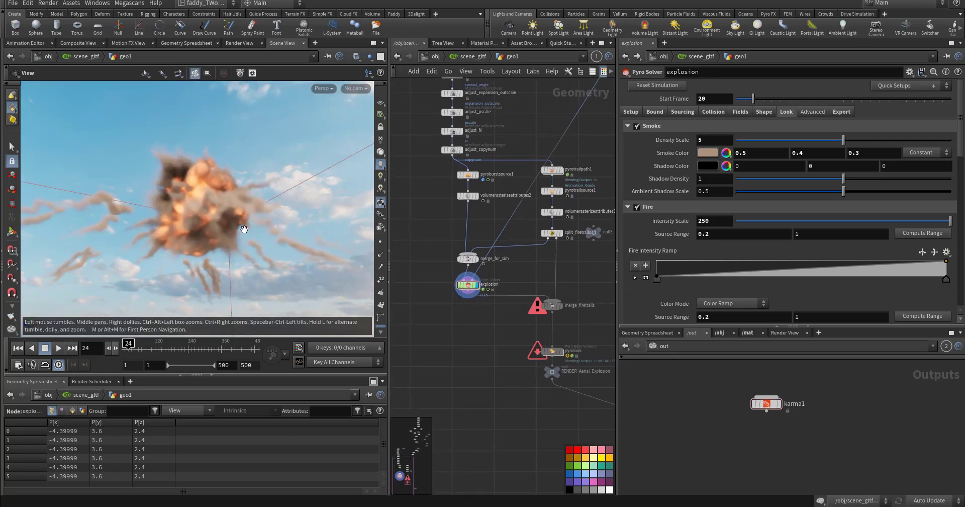
drag(244, 230, 271, 186)
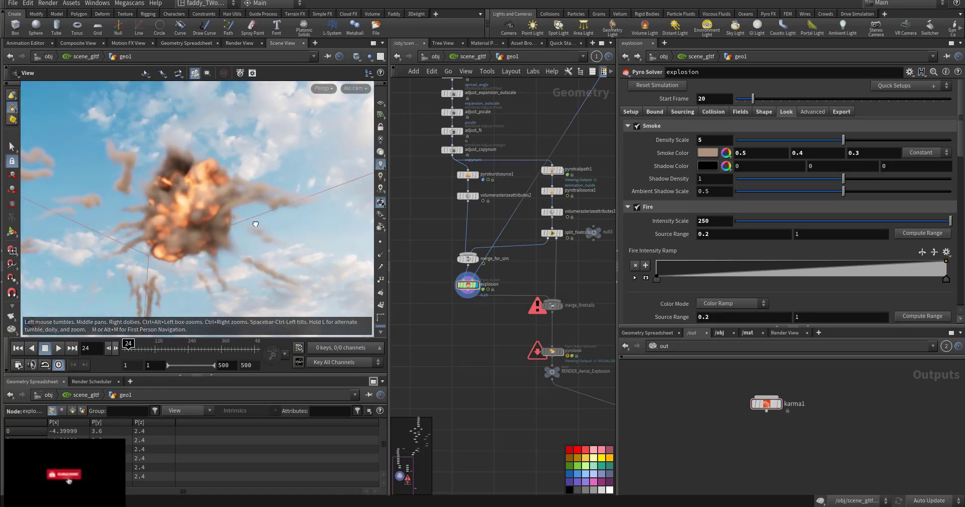
Step: Display the merge_firetrails node and inspect the explosion combined with the split fire trails
click(562, 306)
click(552, 305)
key(Escape)
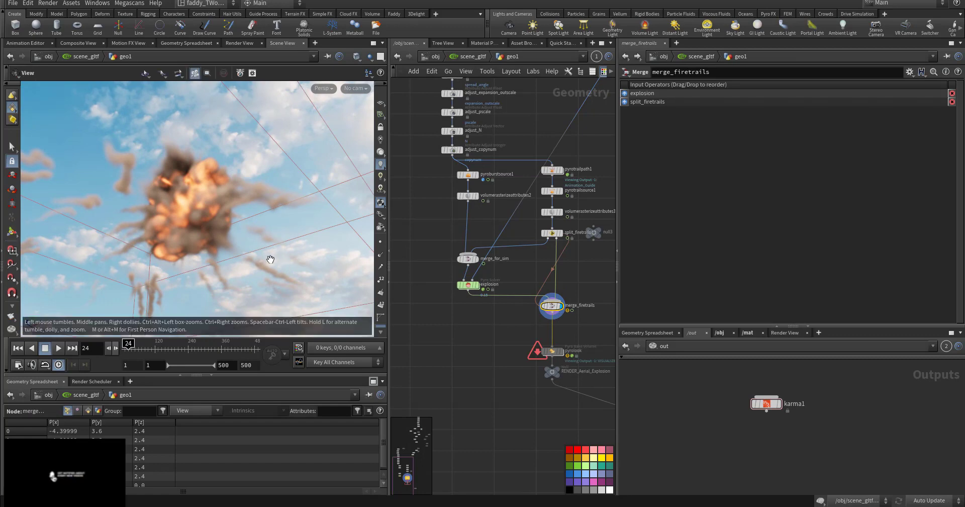
drag(270, 258, 295, 254)
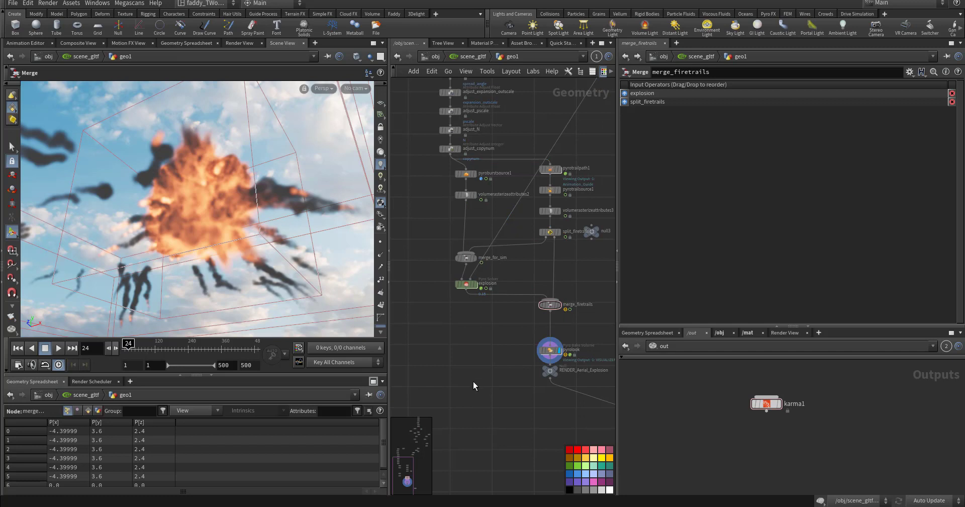
Step: Select the pyrolook Pyro Bake Volume, try a smoke density scale of 15, and set it to 50
middle_drag(427, 368, 440, 381)
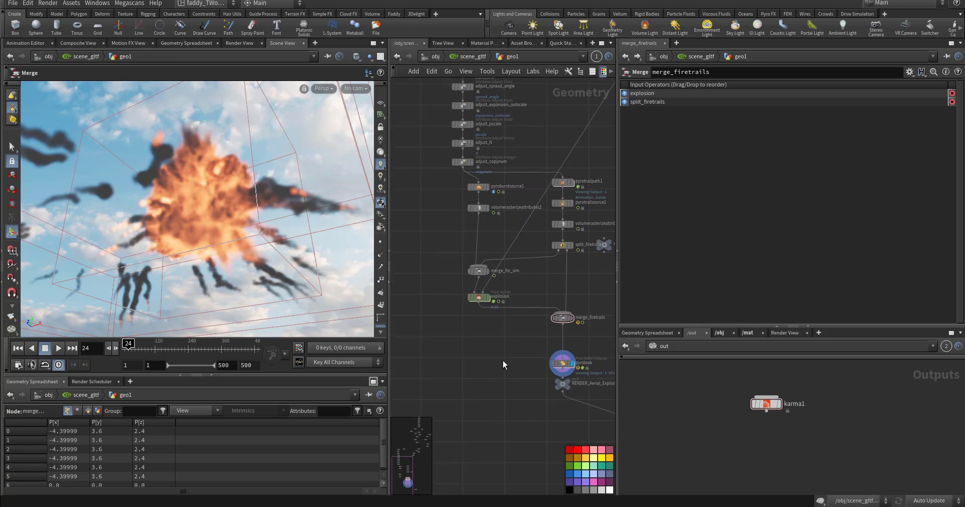
drag(509, 351, 599, 377)
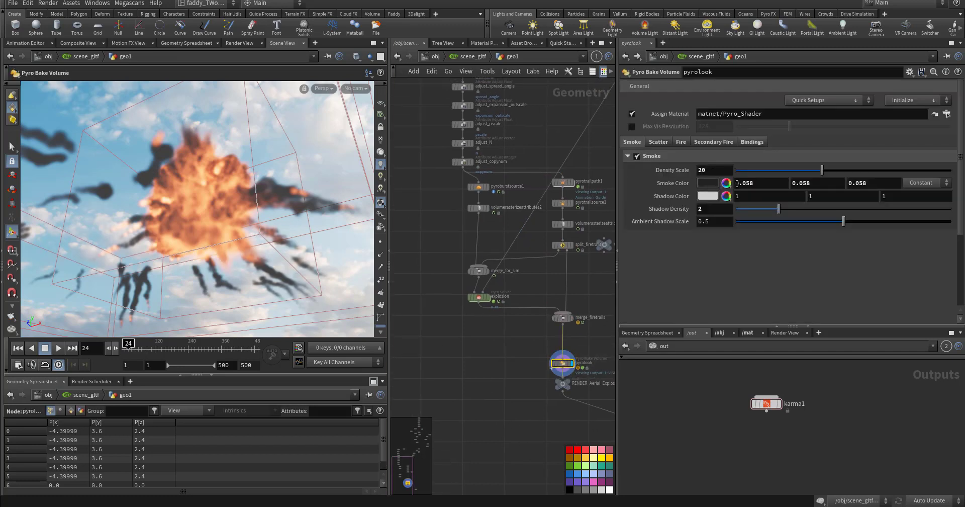
click(706, 170)
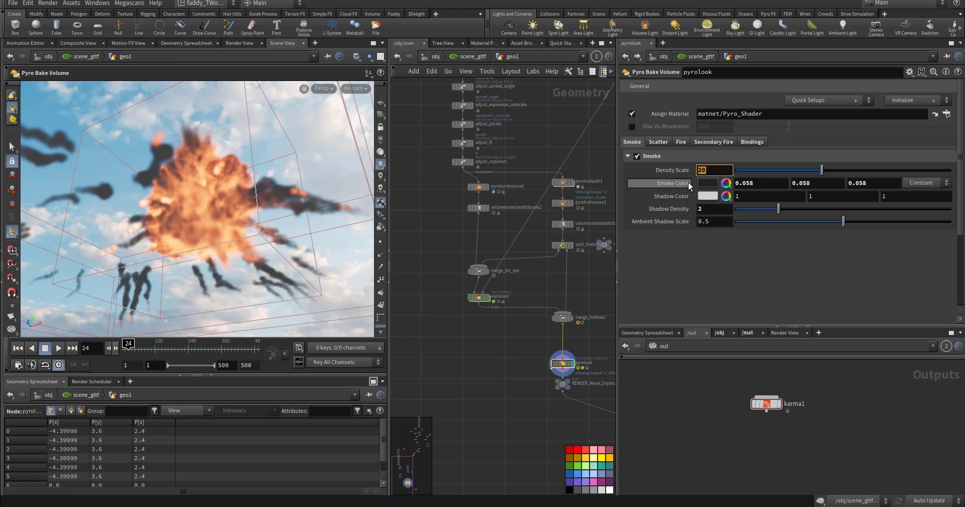
text(15)
key(Return)
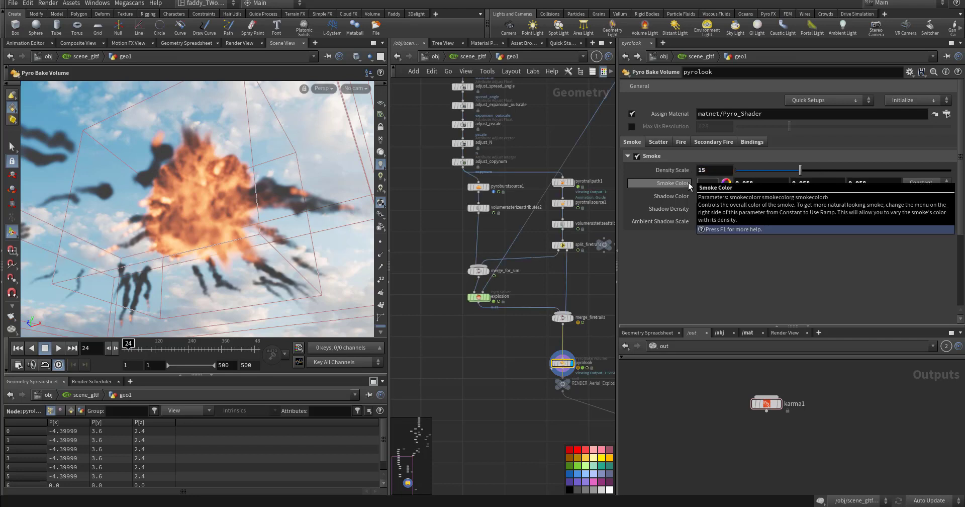
click(725, 171)
text(50)
key(Return)
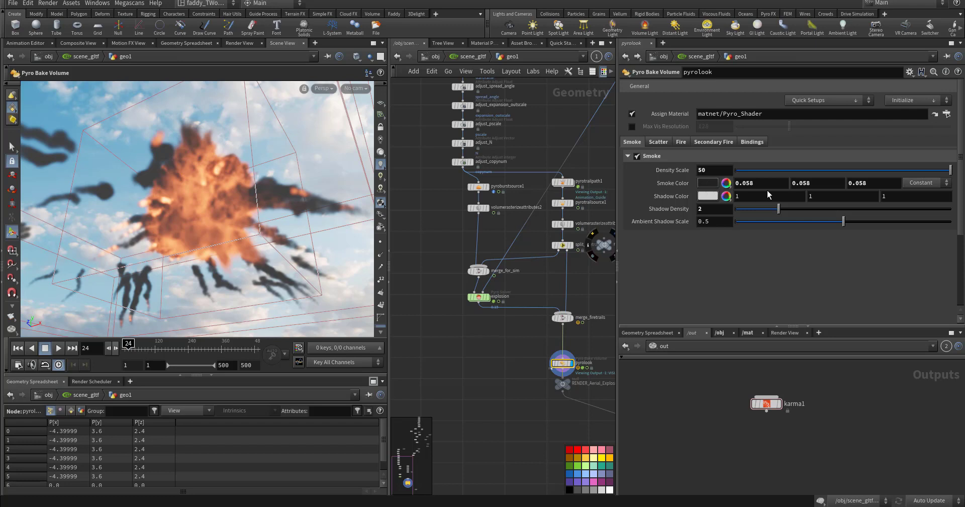
Step: Switch pyrolook's smoke color to Use Ramp and set the ramp's end point to dark grey (0.05, 0.05, 0.05)
click(918, 185)
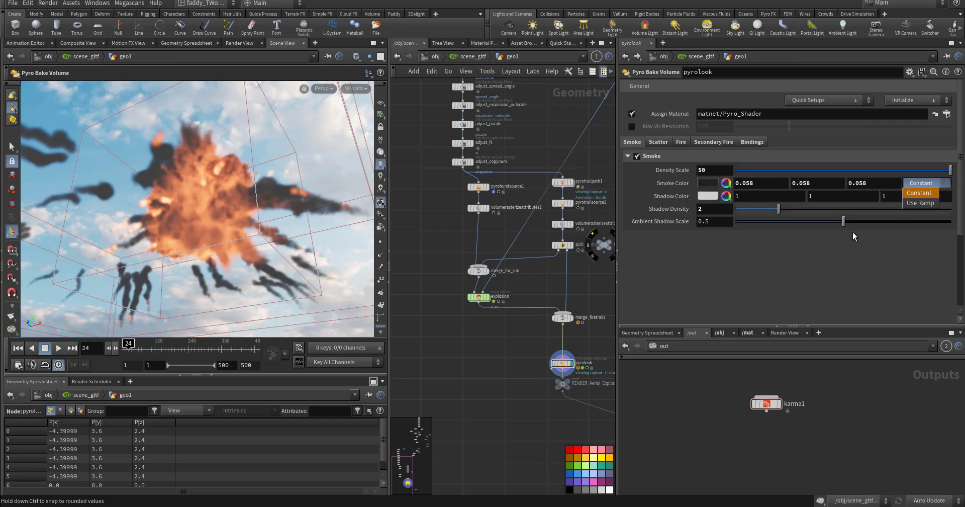
click(916, 203)
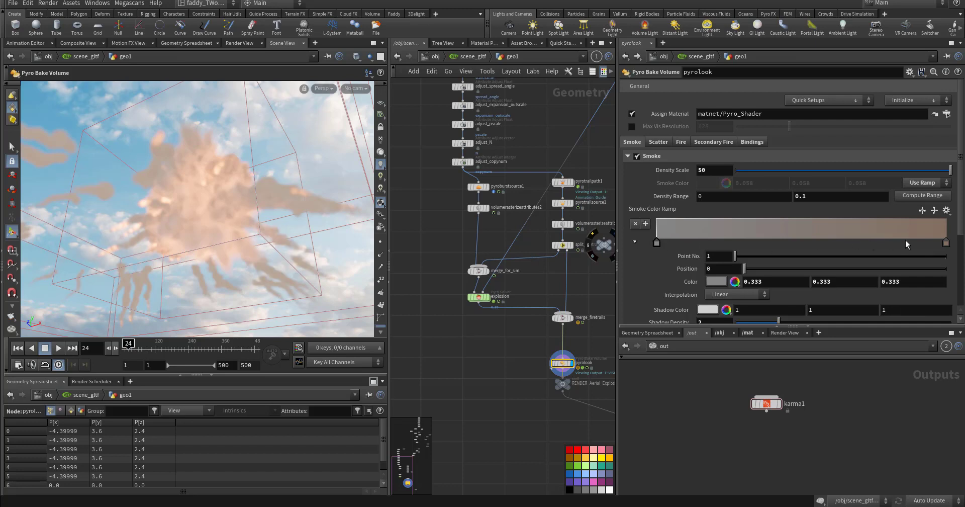
click(945, 241)
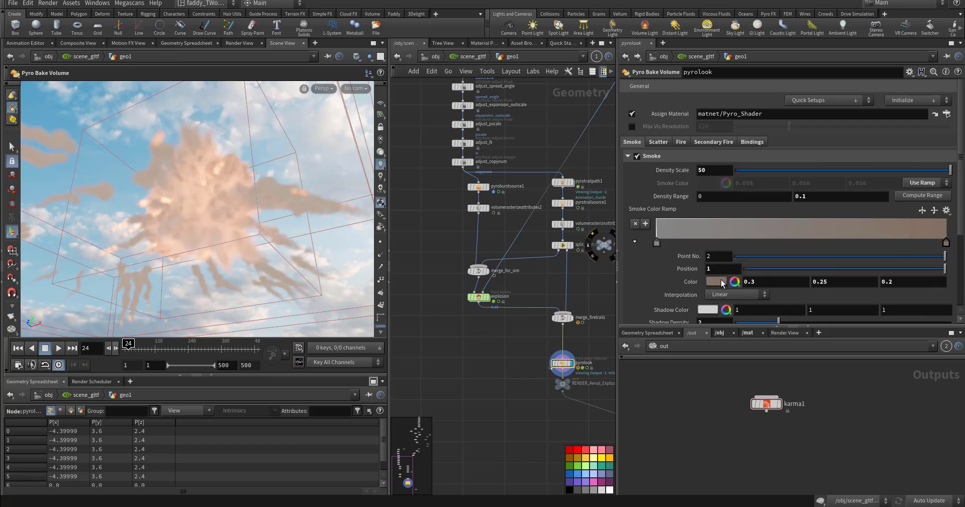
click(722, 283)
click(785, 162)
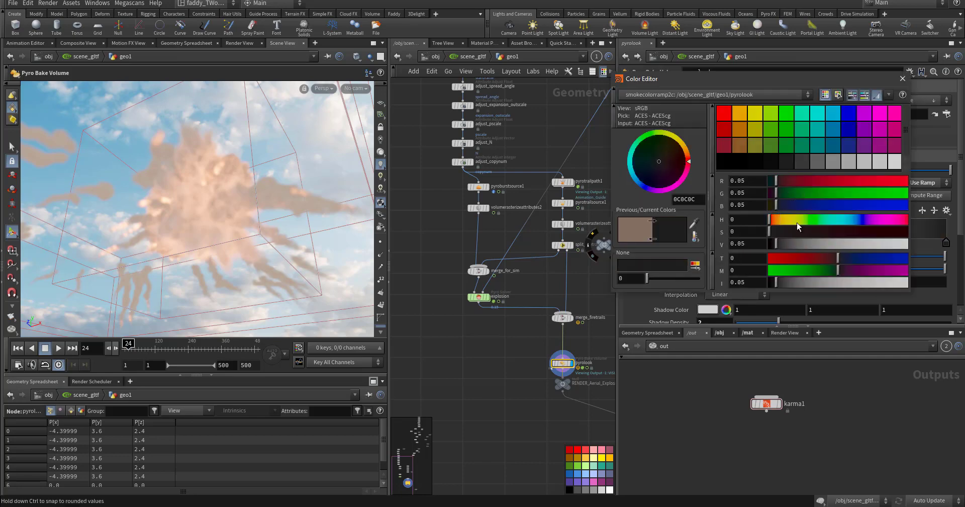
click(903, 79)
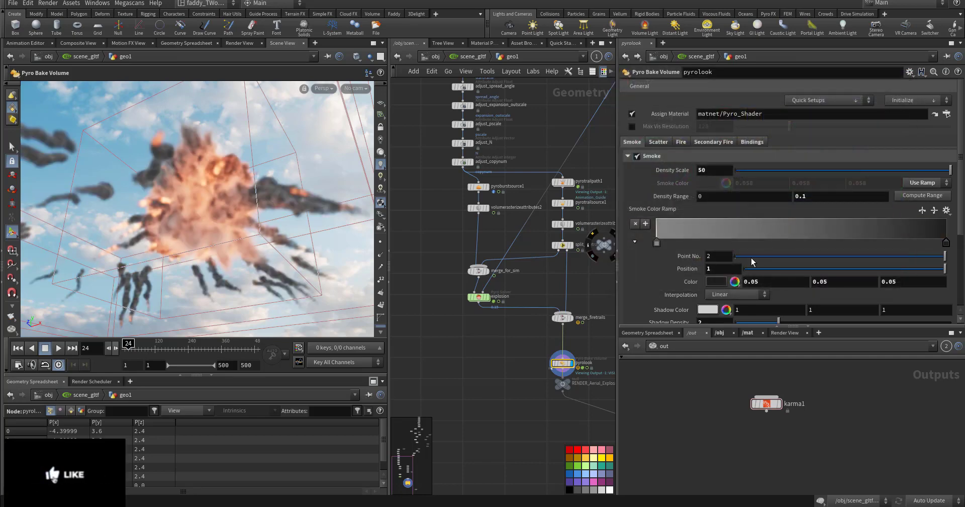
Step: Try the smoke color ramp's dark end point at other positions, return it to 1, and move the grey start point to about 0.52
click(706, 310)
drag(863, 245, 911, 245)
click(903, 79)
drag(687, 237, 661, 242)
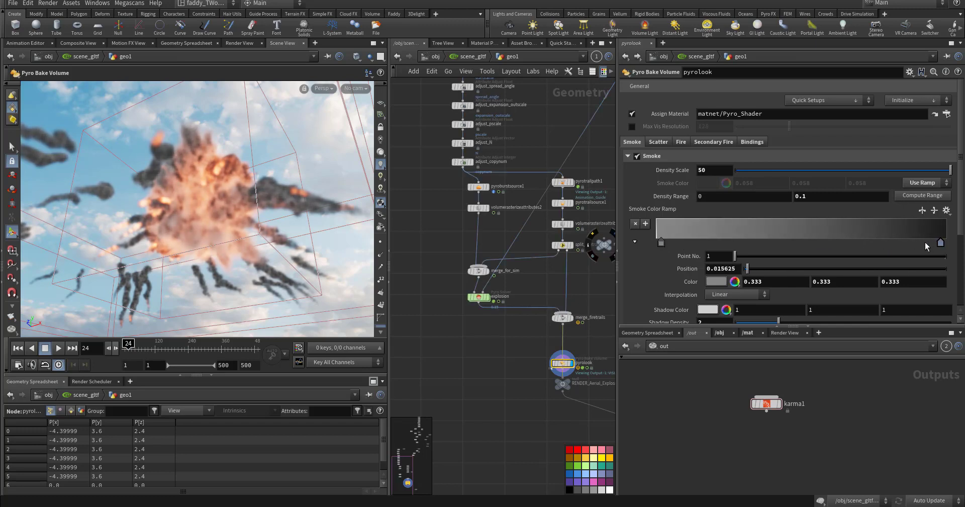
drag(940, 243, 726, 243)
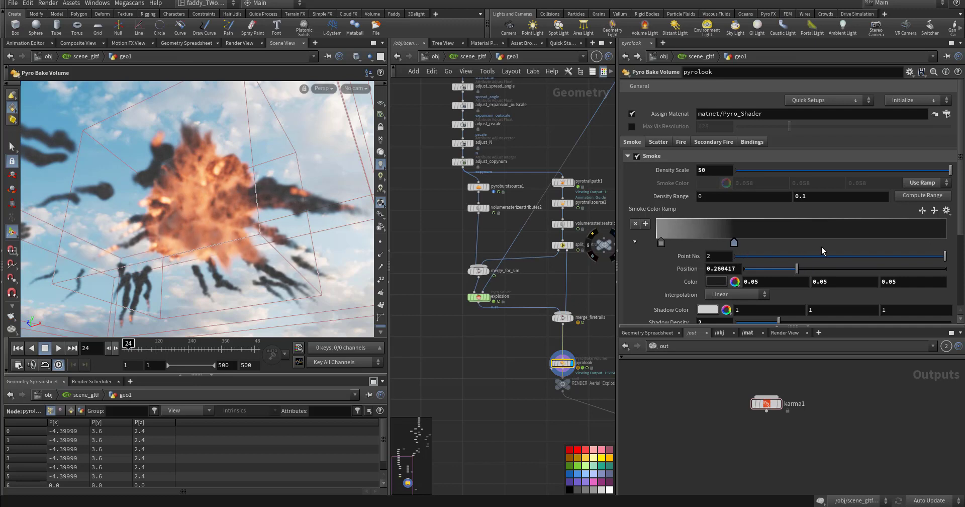
drag(825, 246, 945, 244)
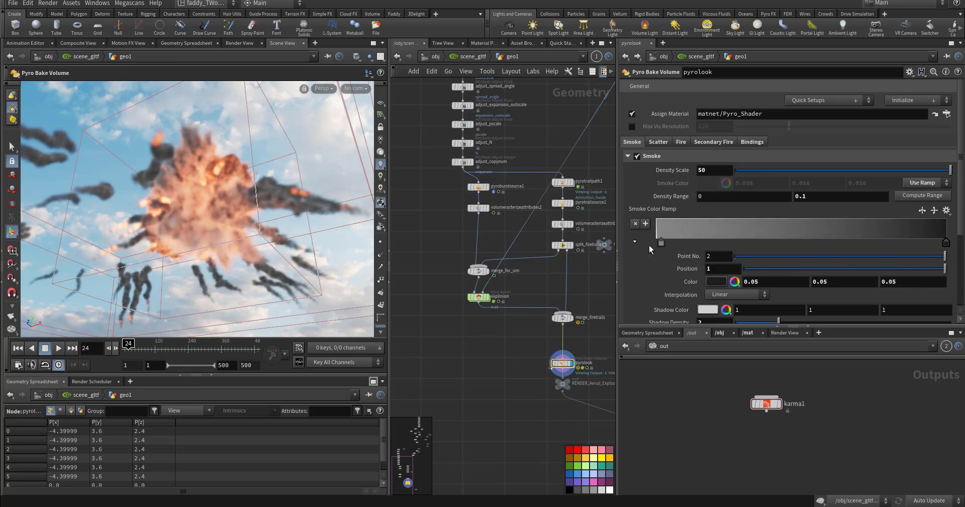
drag(659, 243, 807, 243)
key(Escape)
drag(265, 227, 267, 248)
key(Return)
Step: Show the viewport's color correction bar, and turn OpenColorIO off and back on to compare the look with ACES
scroll(387, 320, down, 3)
scroll(381, 318, down, 4)
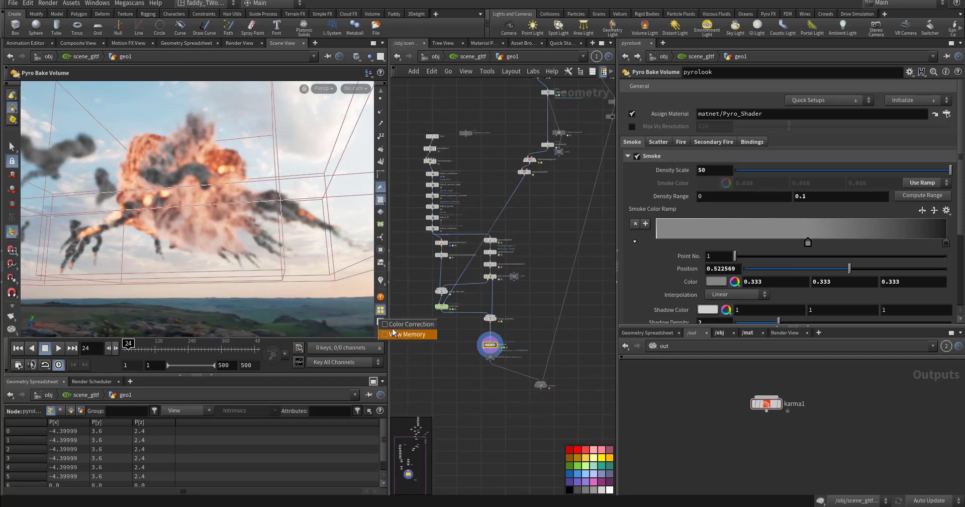
click(381, 320)
click(271, 329)
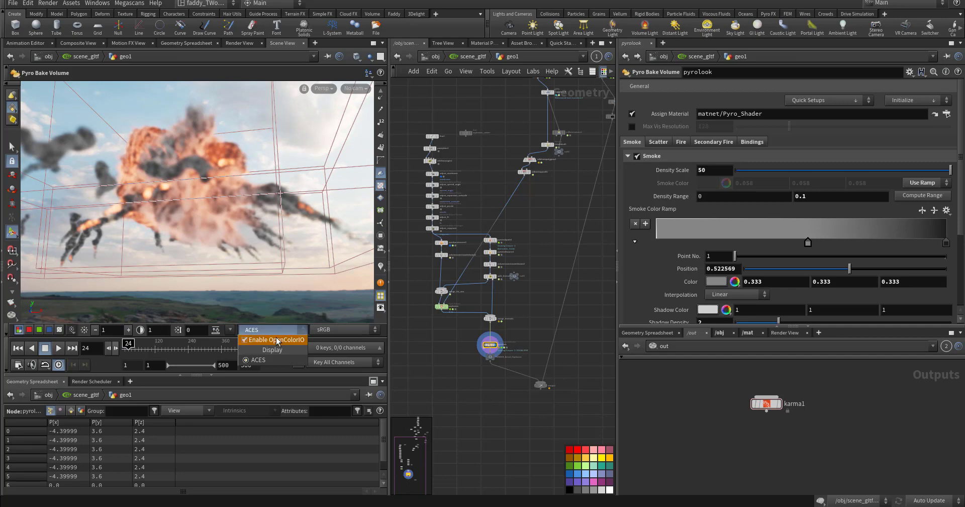
click(245, 342)
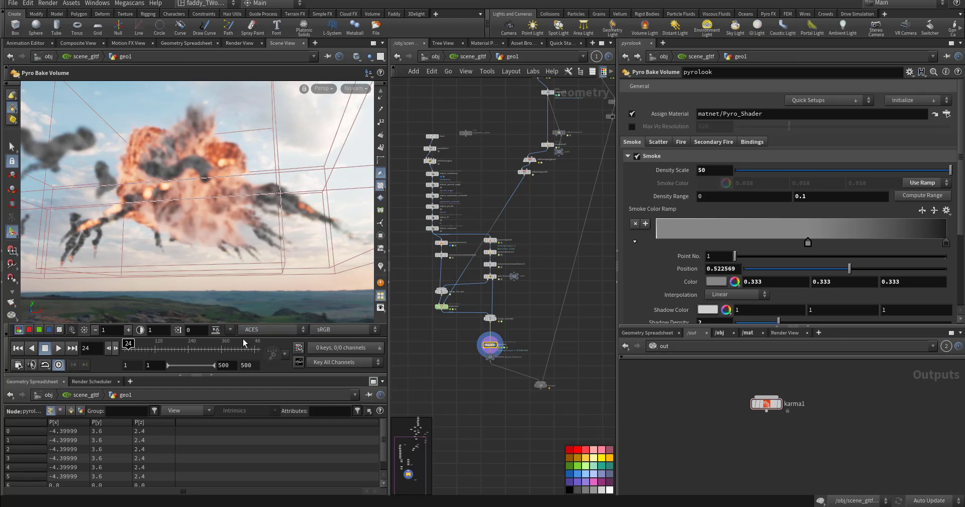
key(Escape)
drag(251, 266, 256, 218)
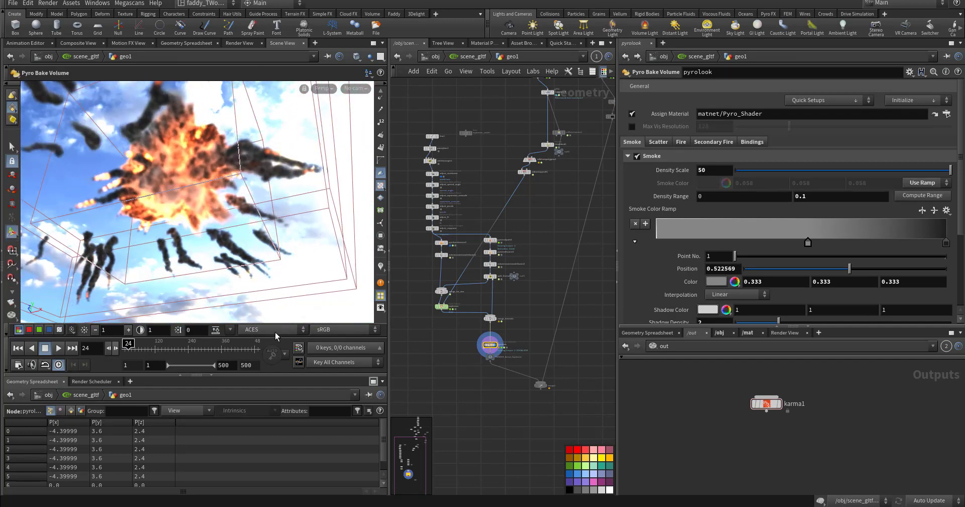
click(275, 332)
click(254, 340)
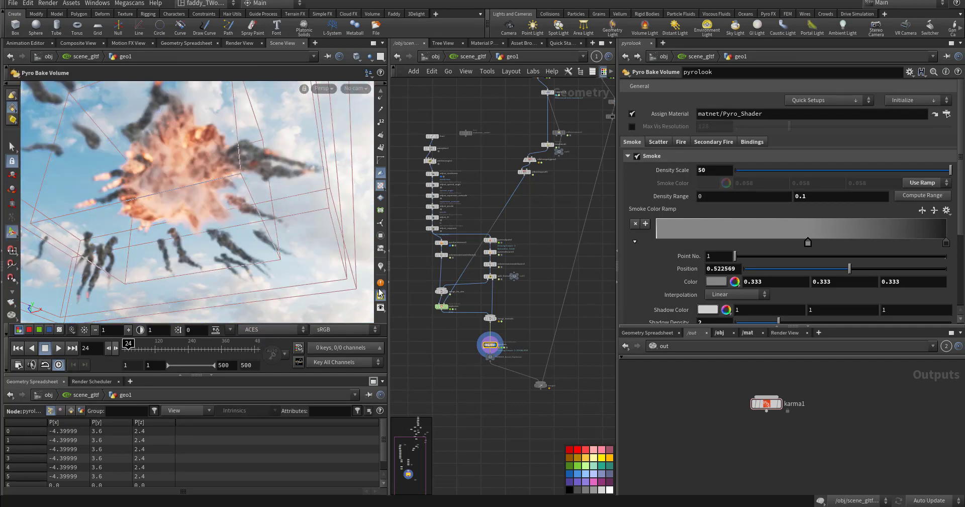
scroll(376, 306, up, 5)
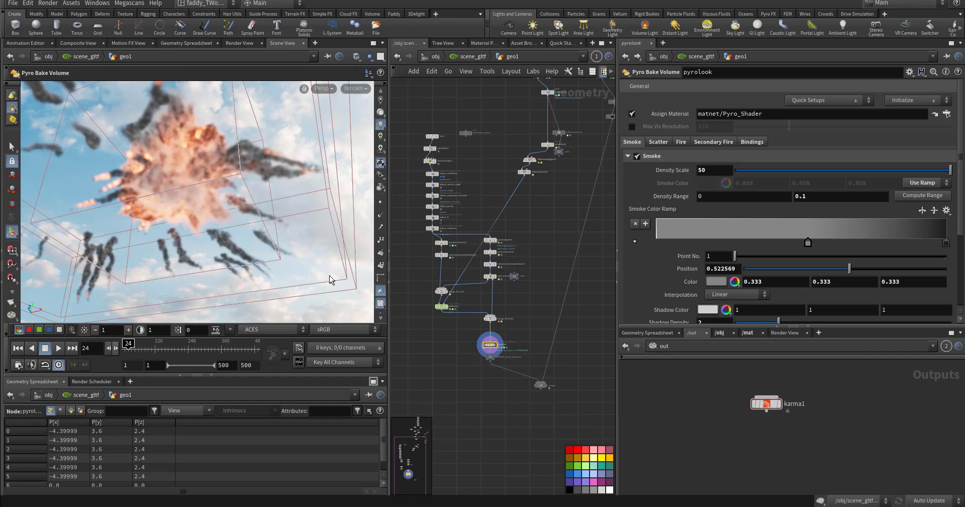
scroll(381, 218, up, 2)
Step: Reset pyrolook's scatter intensity scale to its default, set it to 1000, and review the scatter masking settings
alt+drag(243, 176, 297, 266)
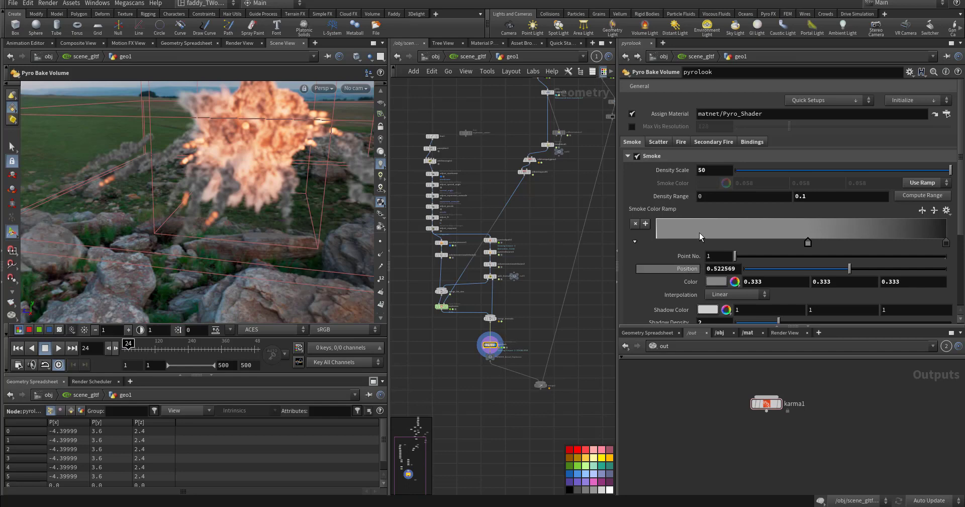
click(658, 143)
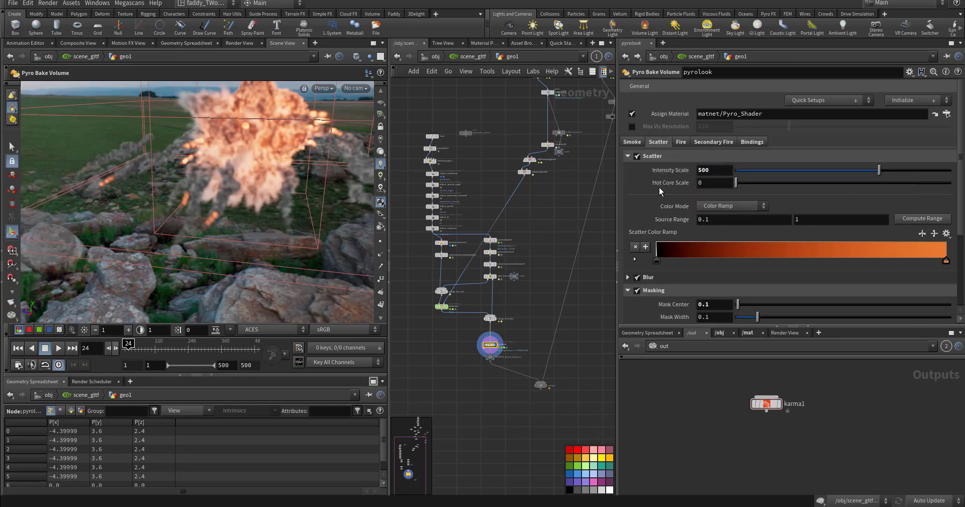
ctrl+middle_click(671, 173)
alt+drag(329, 200, 292, 134)
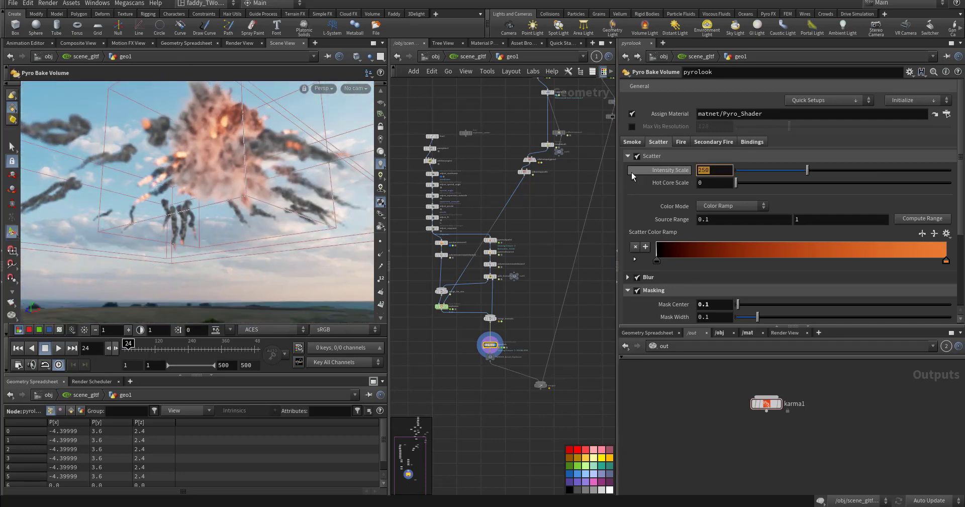
text(1000)
key(Return)
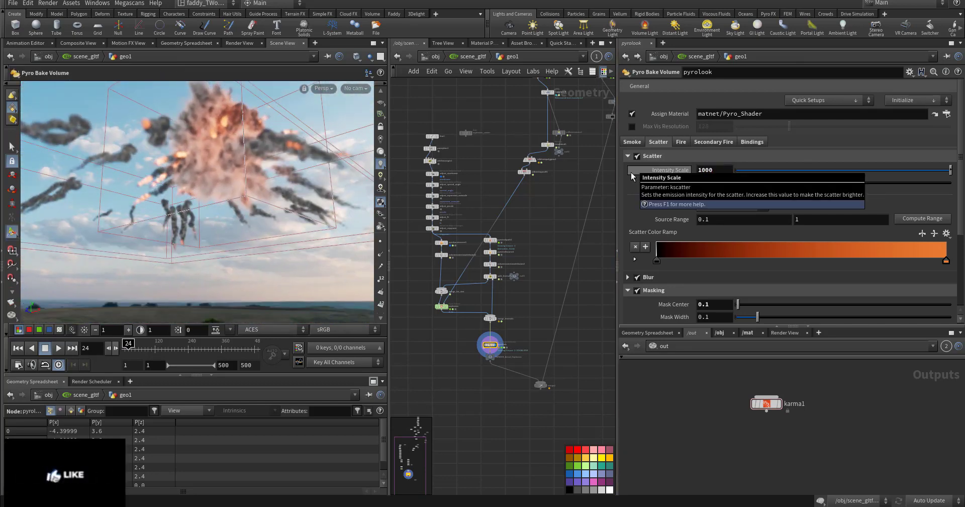
mouse_move(204, 169)
alt+mouse_down()
mouse_move(270, 167)
mouse_move(194, 157)
alt+mouse_up()
scroll(650, 268, down, 5)
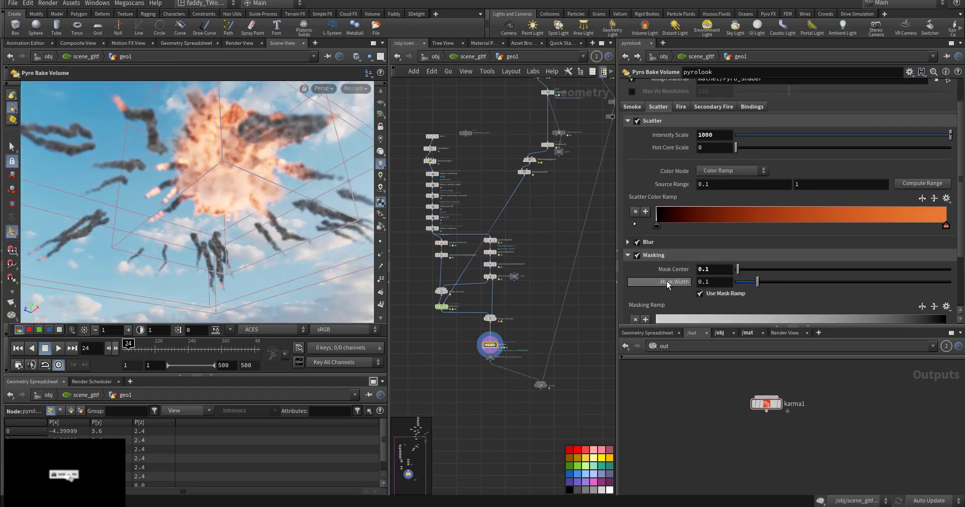
scroll(667, 189, up, 5)
Step: Reset pyrolook's fire intensity scale to its default, set it to 1000, and inspect the brighter fireball
click(680, 142)
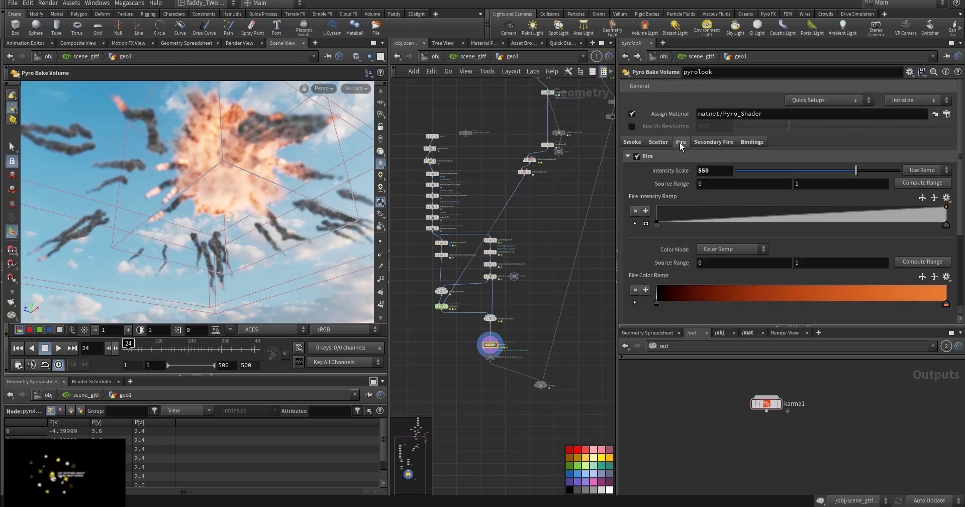
ctrl+middle_click(684, 173)
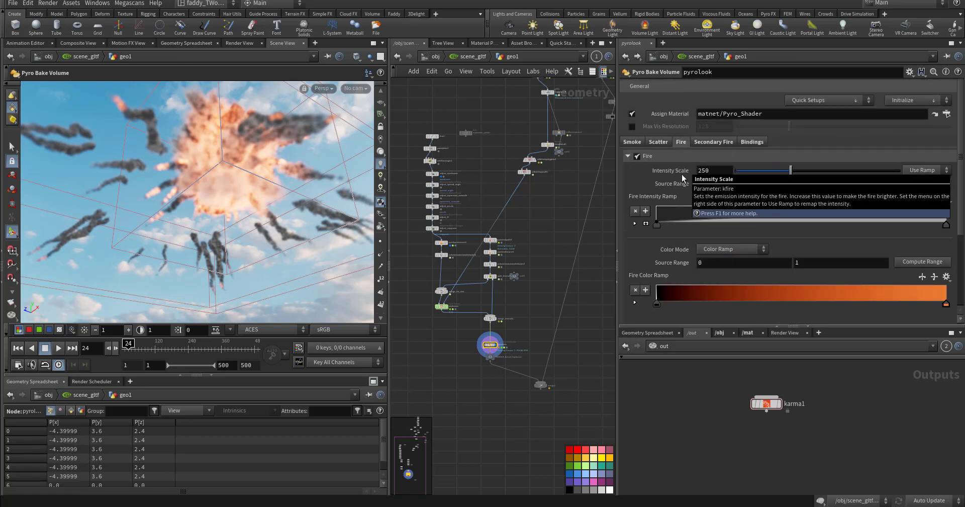
drag(713, 171, 682, 171)
text(1000)
key(Return)
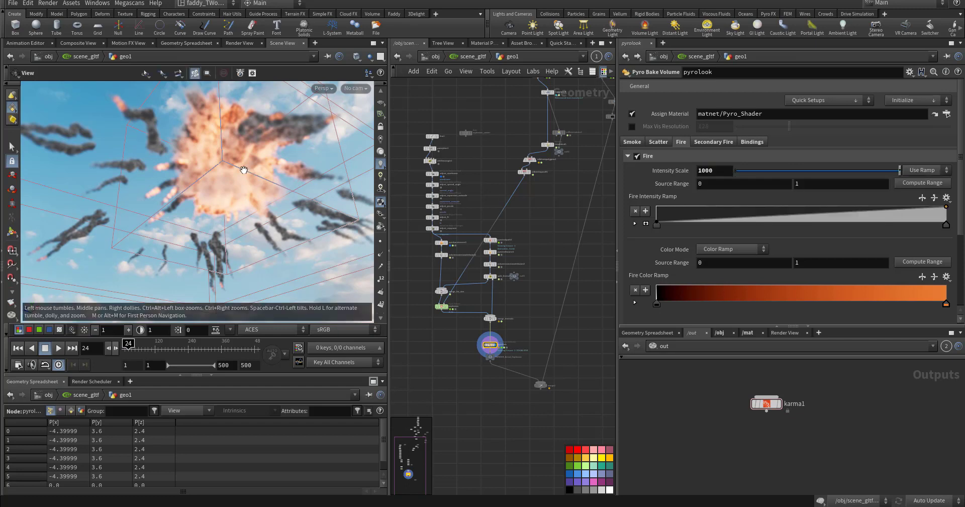
alt+drag(244, 169, 217, 160)
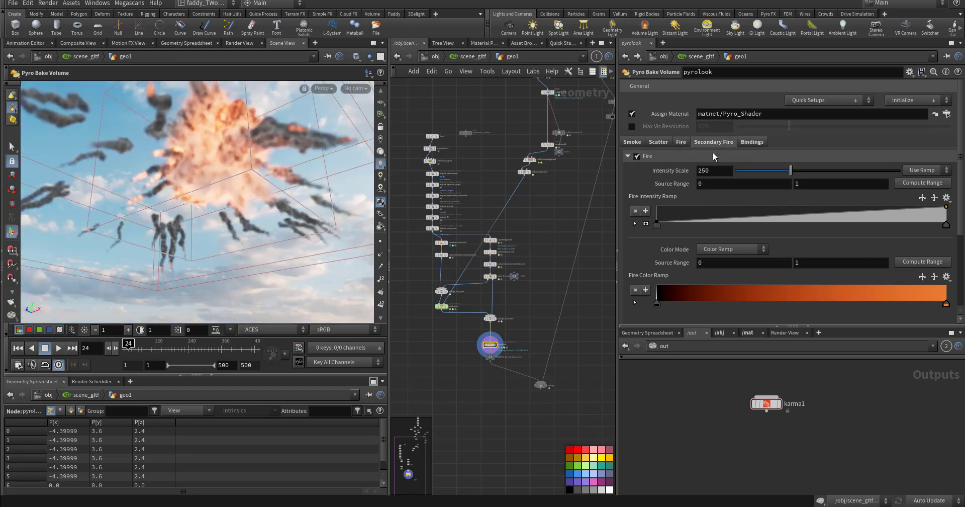
Step: Display the final merge of the Spitfire and explosion, select merge3, and inspect the combined result from several angles
key(ctrl+z)
middle_drag(550, 266, 517, 225)
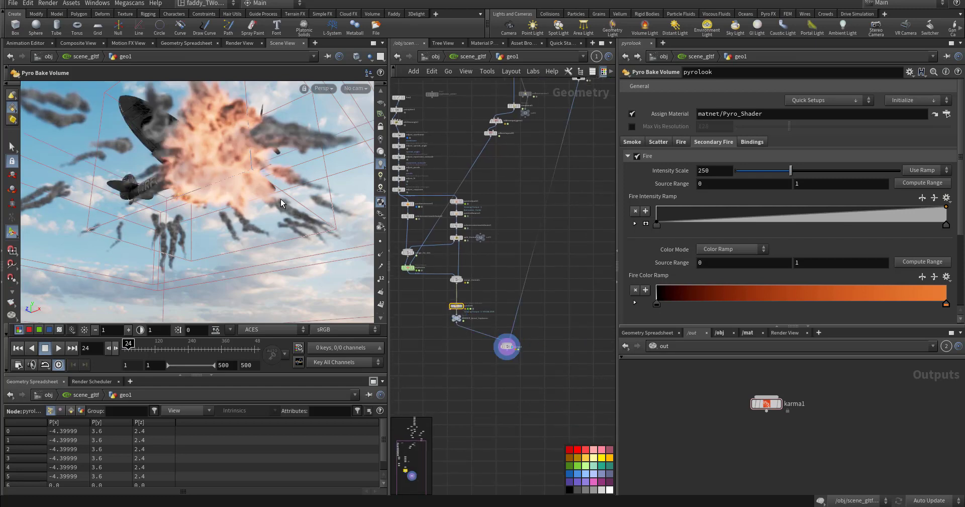
middle_drag(575, 128, 576, 161)
drag(552, 171, 522, 244)
click(561, 249)
key(Escape)
drag(202, 177, 112, 198)
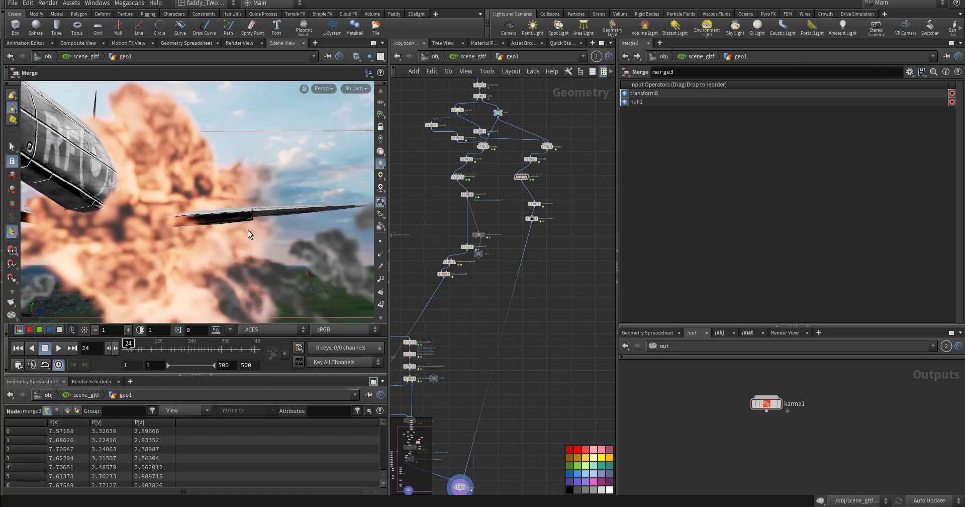
drag(132, 167, 134, 182)
right_drag(134, 182, 133, 224)
drag(134, 224, 254, 222)
Step: Select the karma1 render node and examine its motion blur, Intel OIDN denoiser, ray sampling and volume settings
drag(700, 375, 796, 419)
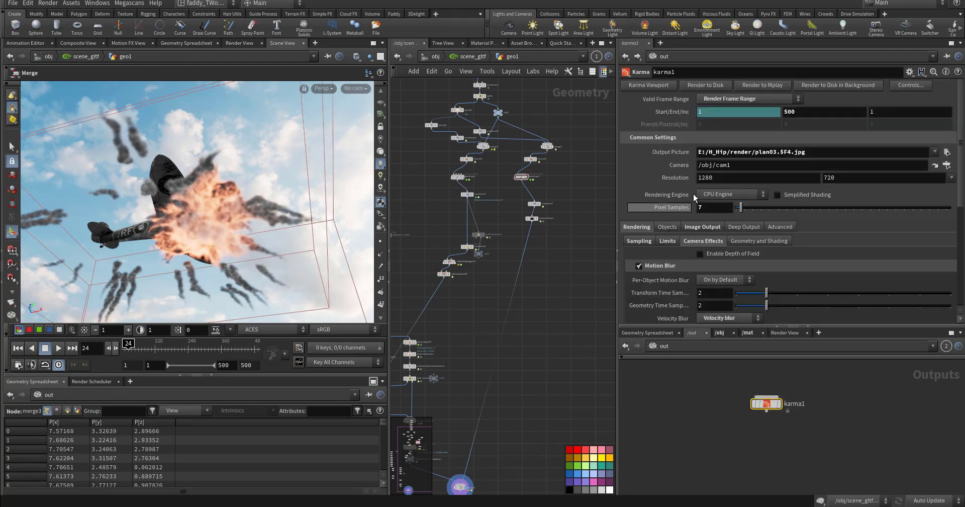
scroll(671, 274, down, 1)
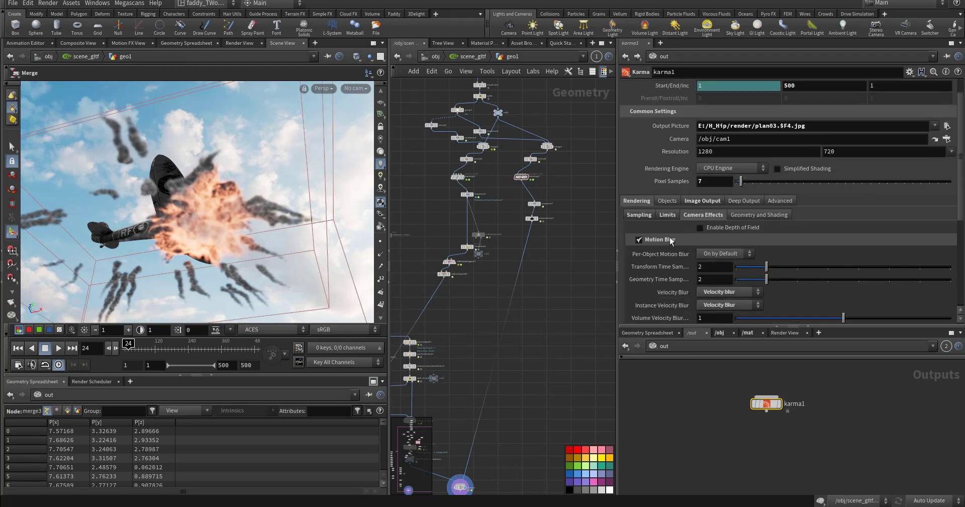
click(696, 200)
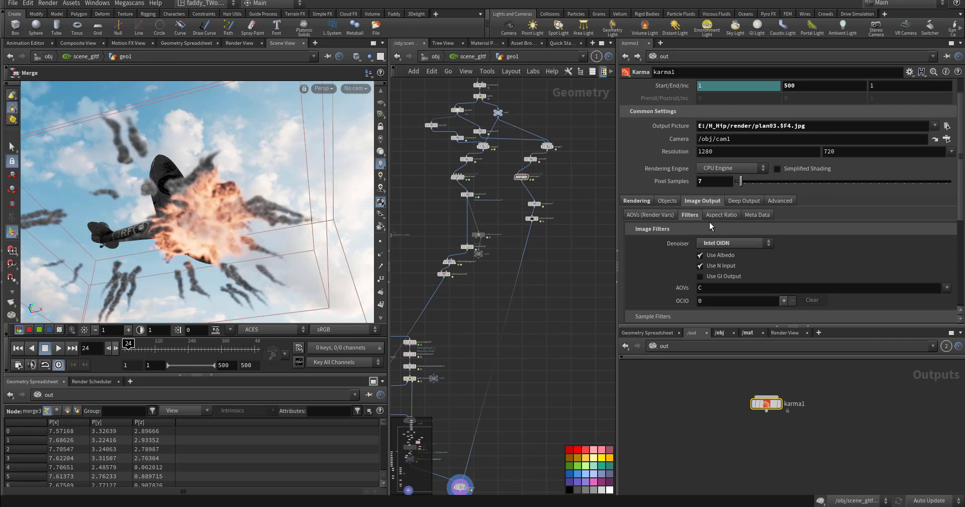
click(700, 255)
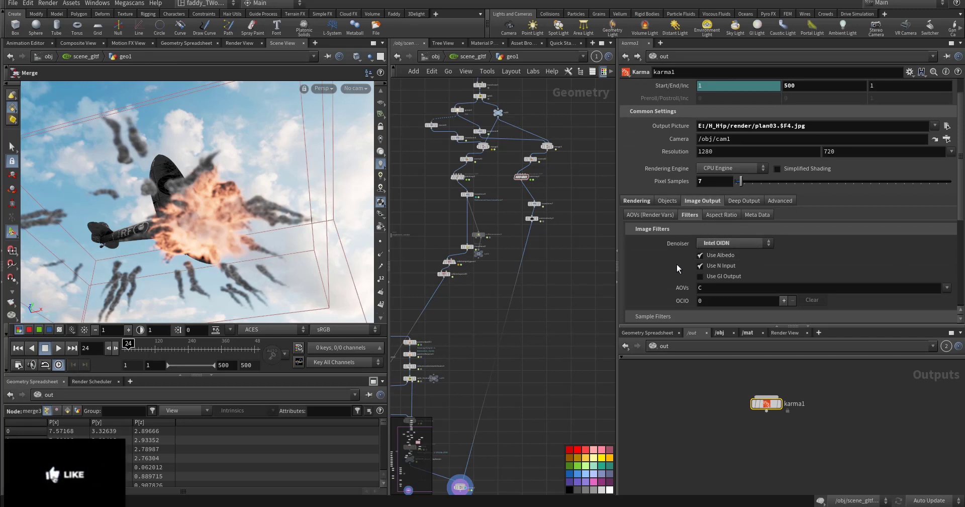
click(637, 201)
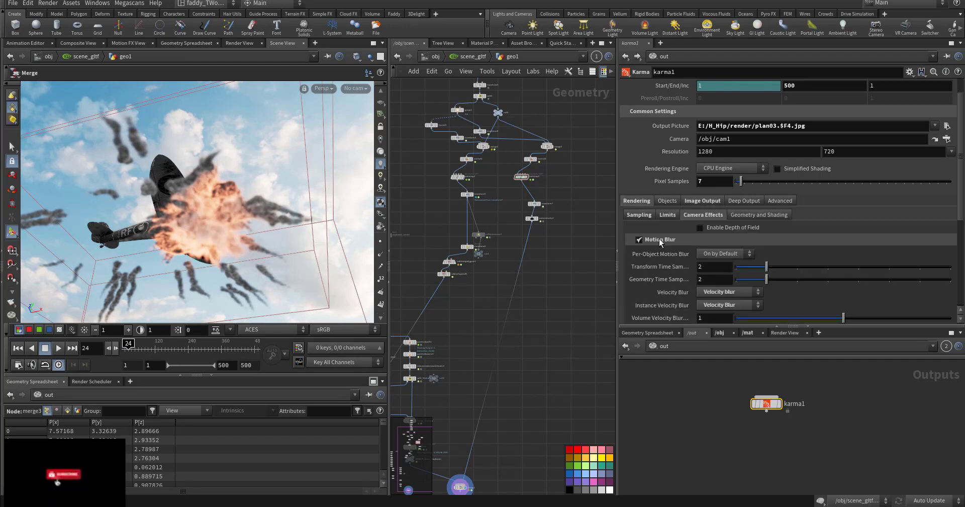
scroll(664, 248, down, 2)
click(639, 176)
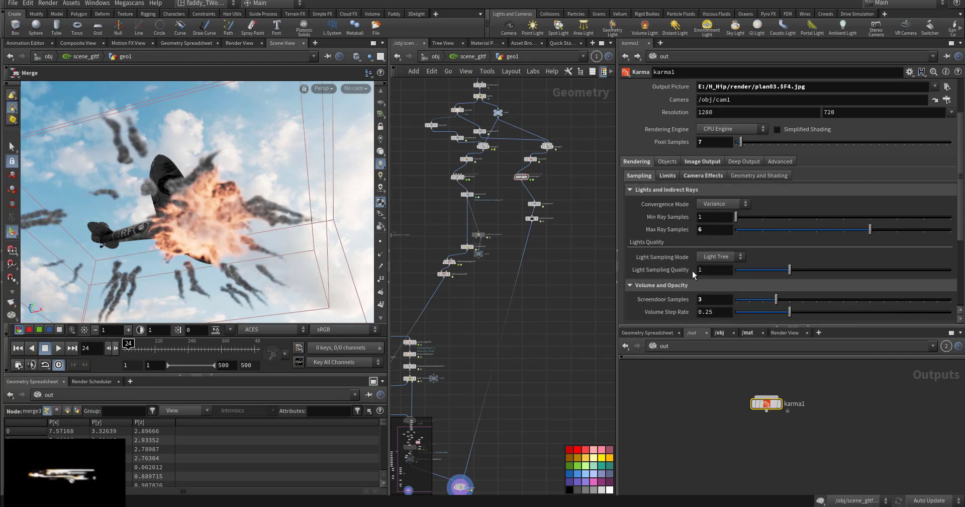
scroll(691, 279, down, 5)
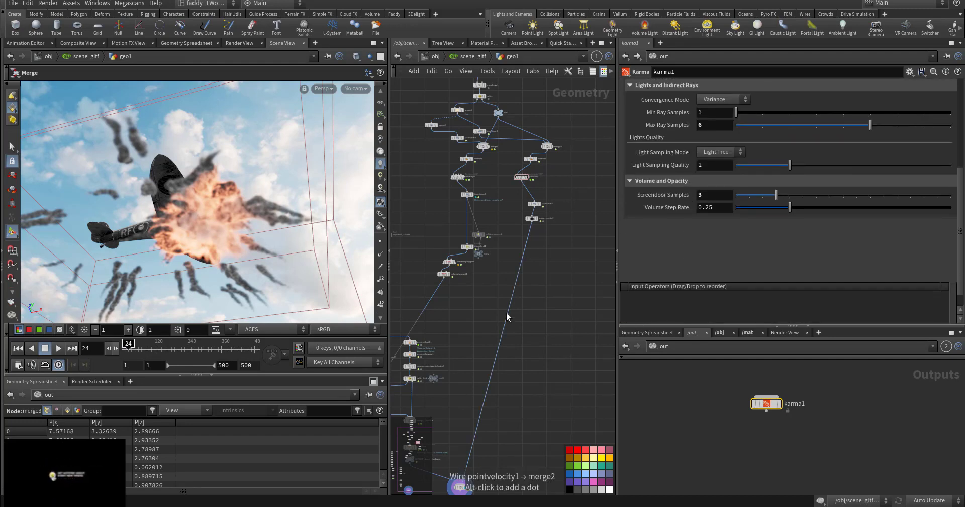